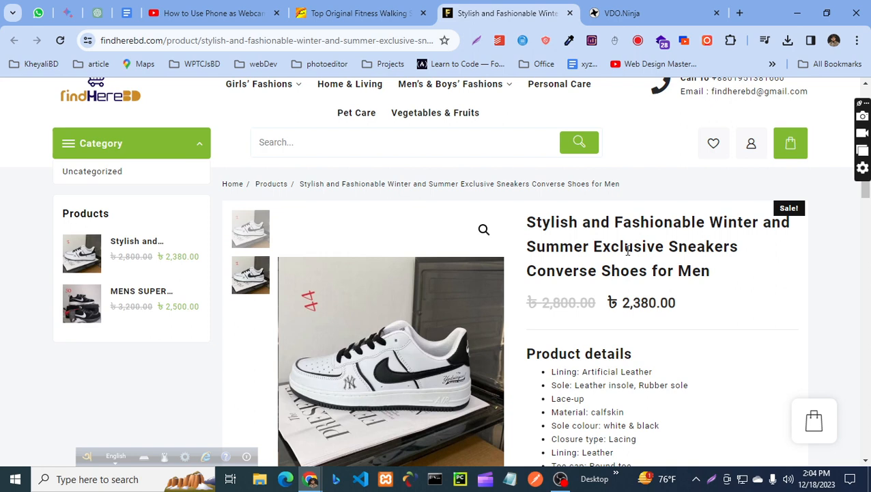
Step: Examine the sneaker product's title and its regular and sale prices on the product page
scroll(638, 262, "up", 1)
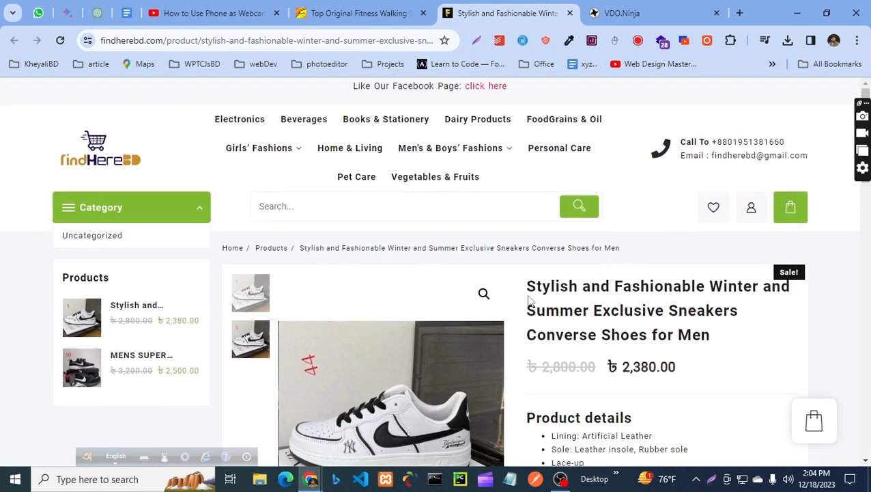
left_click_drag(525, 290, 668, 334)
left_click(711, 335)
scroll(728, 334, "down", 1)
left_click_drag(539, 303, 677, 308)
left_click(680, 310)
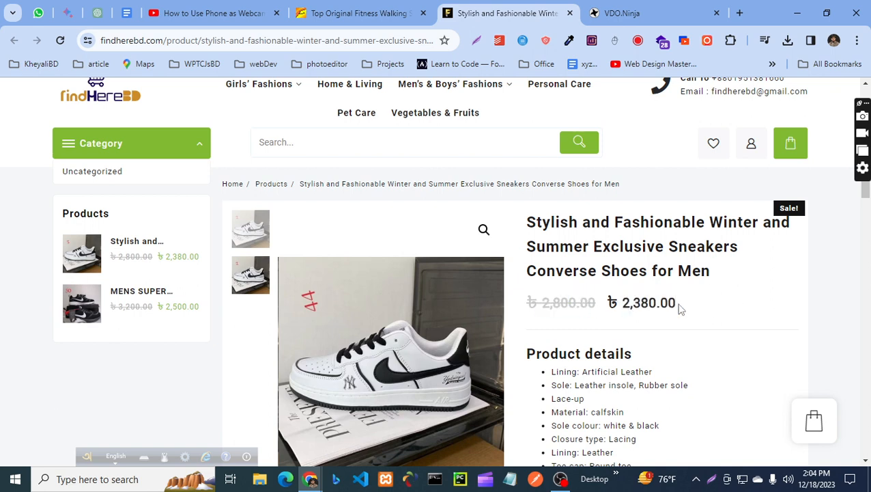
left_click_drag(542, 302, 579, 303)
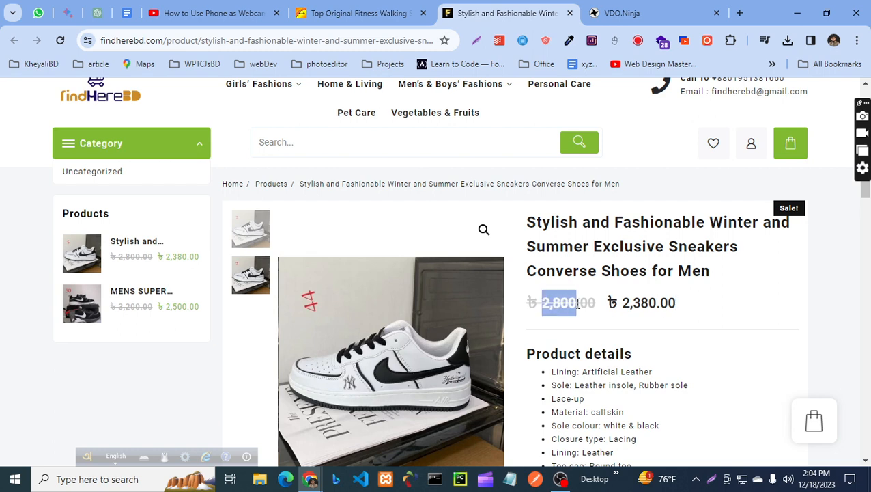
left_click(675, 321)
scroll(756, 294, "down", 1)
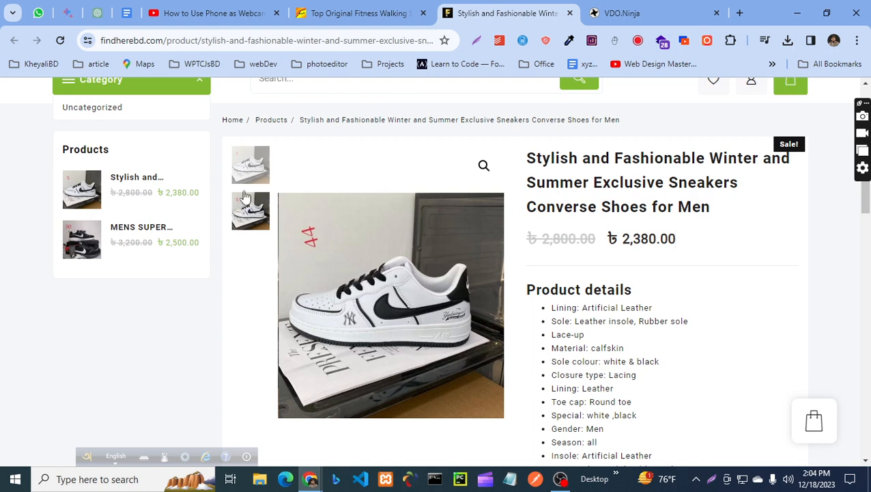
Step: View both gallery images of the sneakers and read the product details list
left_click(249, 168)
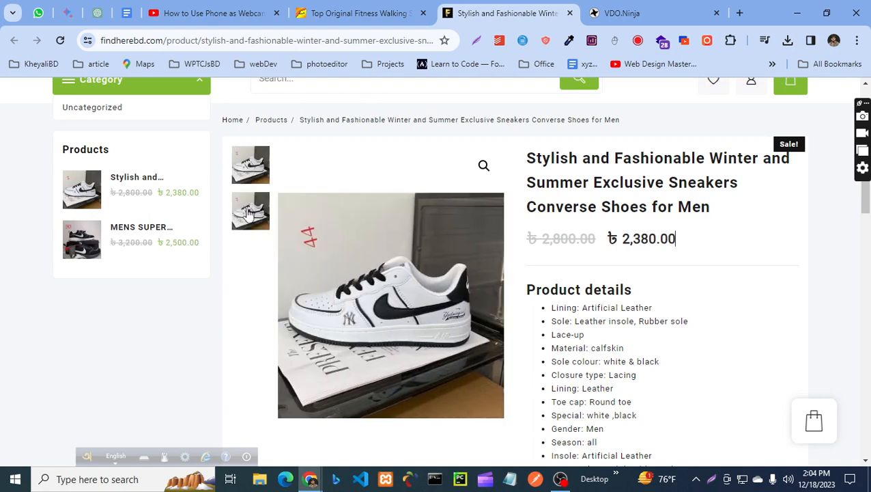
left_click(248, 213)
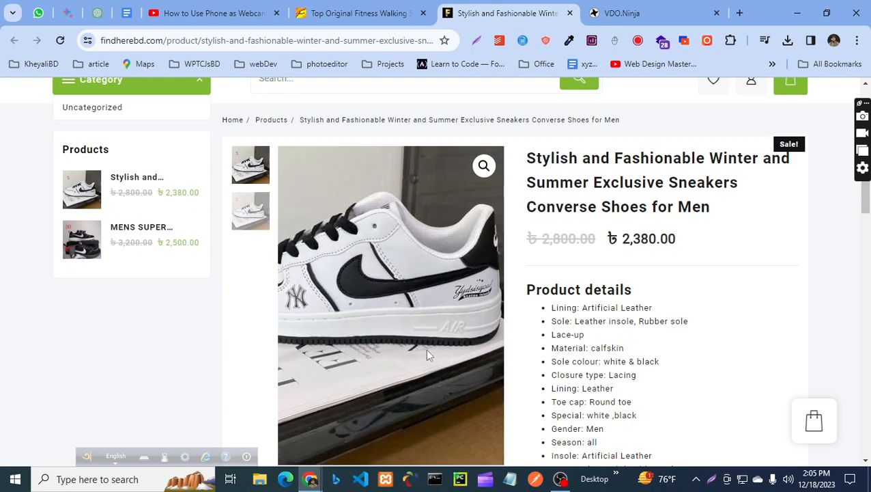
scroll(597, 283, "down", 1)
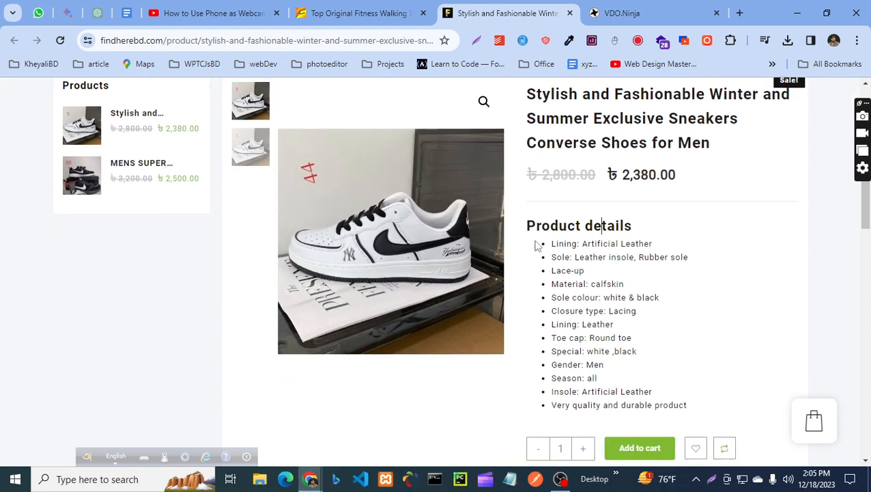
left_click_drag(525, 225, 691, 408)
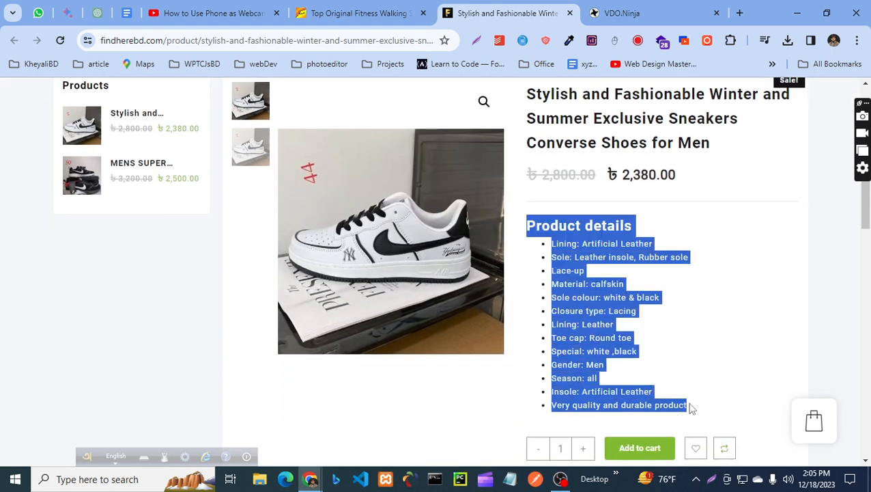
left_click(636, 312)
left_click_drag(550, 244, 690, 370)
left_click(641, 305)
Step: Show the product's full description and read through its winter, summer and additional features sections
scroll(641, 306, "down", 4)
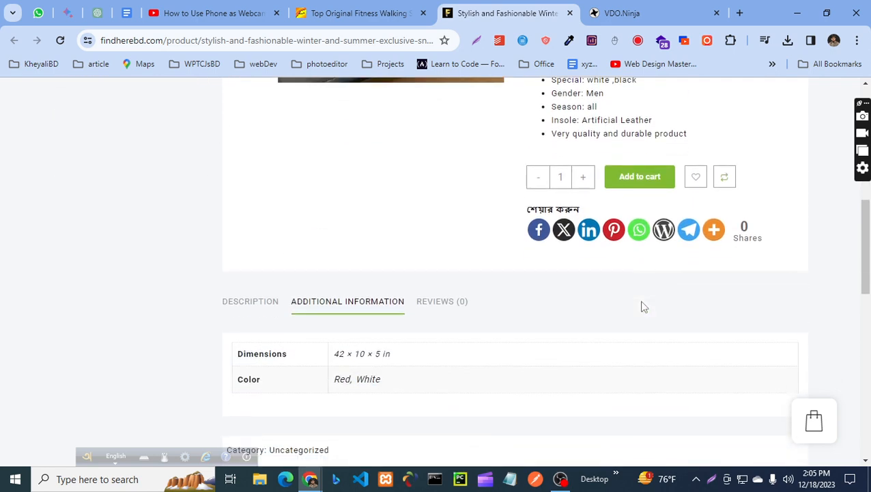
scroll(641, 306, "down", 2)
left_click(244, 193)
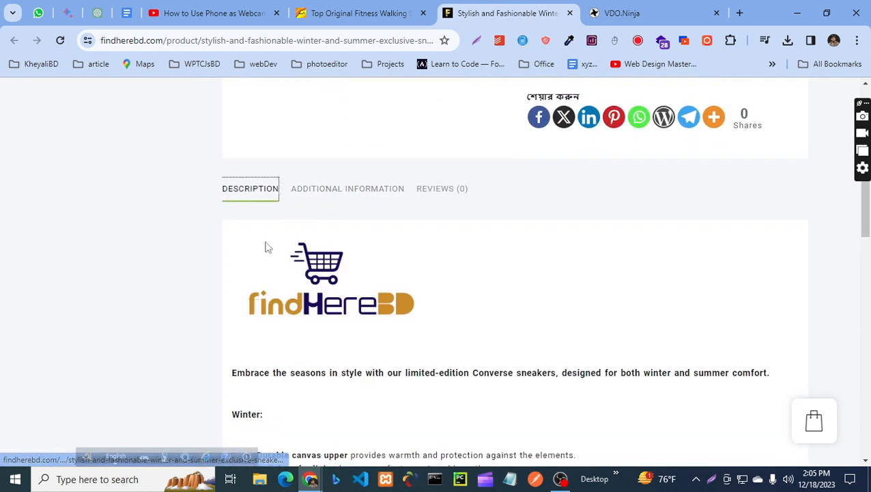
scroll(259, 249, "down", 2)
scroll(252, 253, "up", 2)
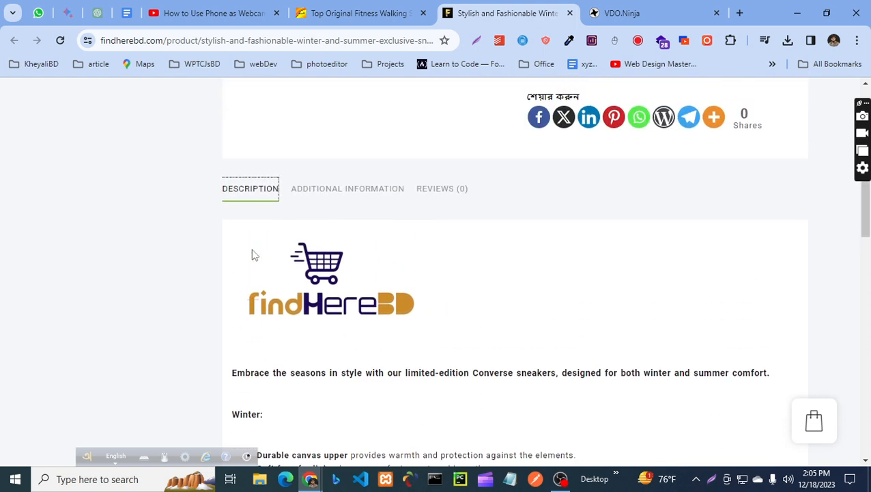
scroll(251, 253, "down", 2)
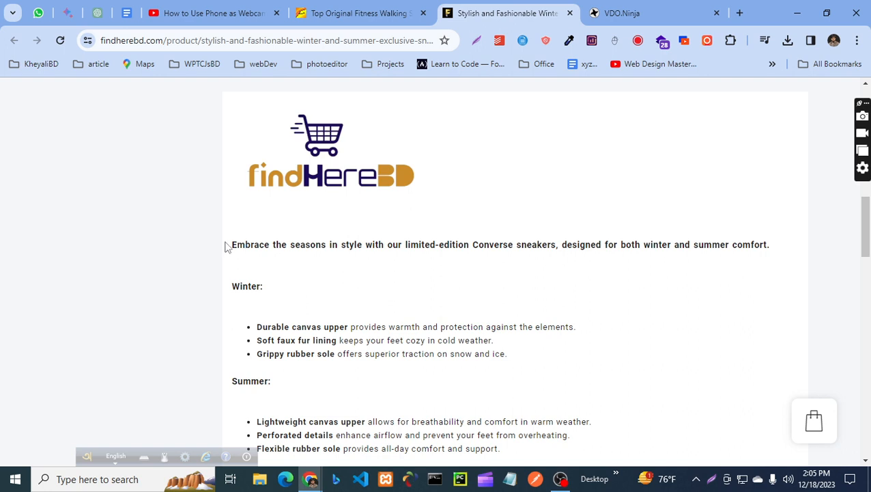
left_click_drag(227, 247, 296, 306)
left_click(295, 306)
scroll(334, 308, "down", 2)
scroll(327, 307, "down", 1)
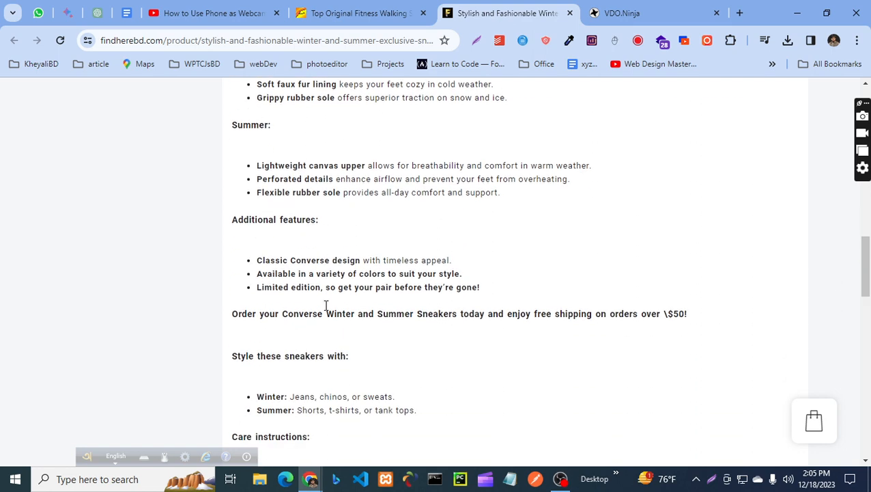
scroll(325, 307, "up", 5)
scroll(437, 293, "up", 1)
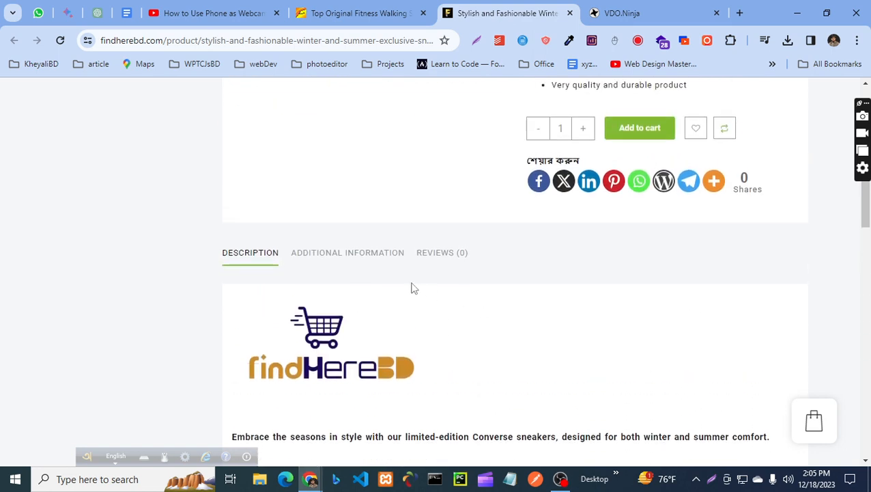
Step: Show the product's additional information and examine its dimensions and color entries
left_click(334, 260)
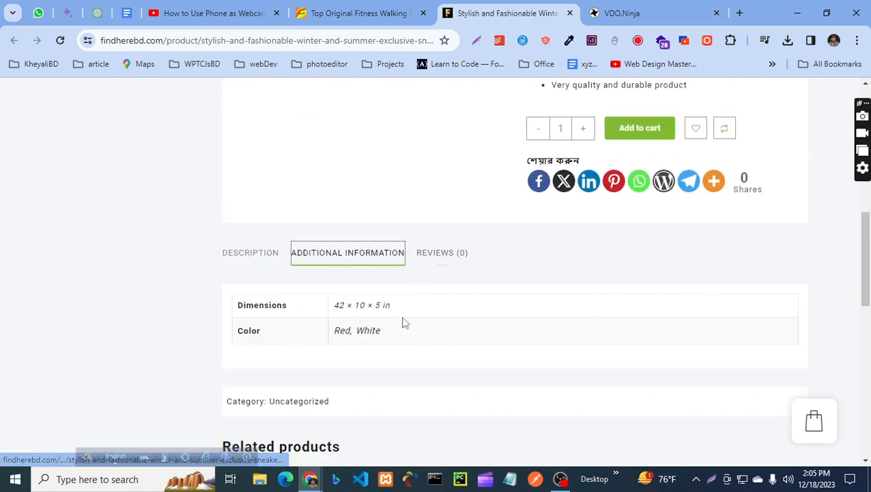
left_click_drag(224, 307, 435, 334)
left_click(418, 335)
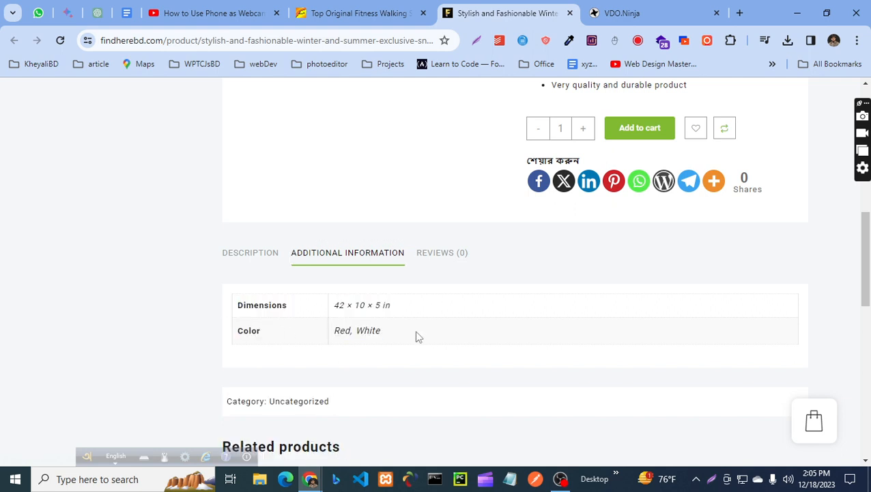
scroll(518, 335, "up", 6)
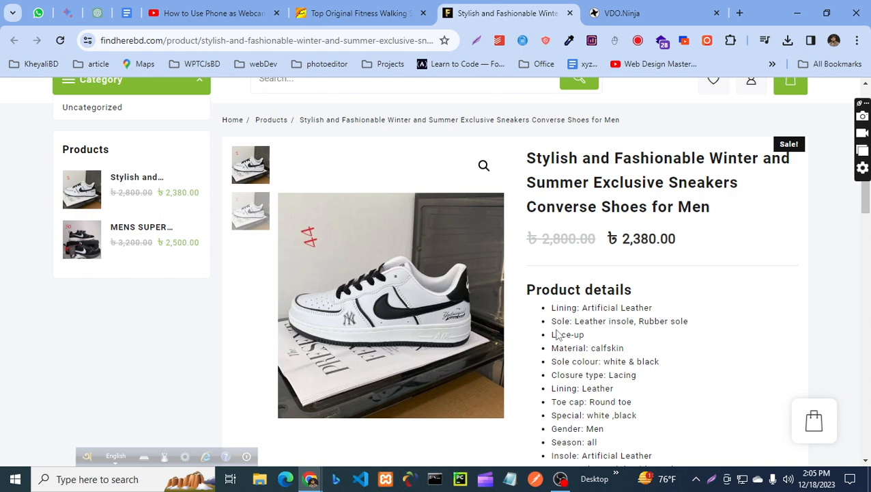
scroll(558, 334, "up", 2)
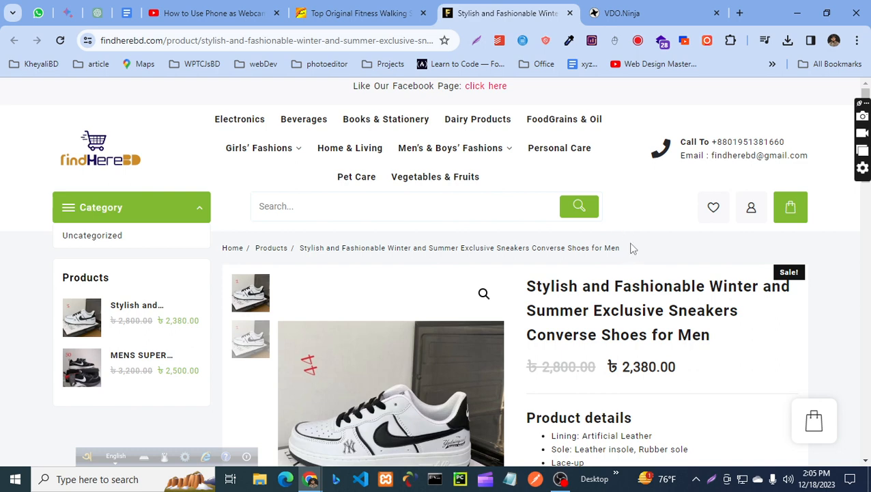
Step: Switch to the browser window with the Find Here BD home page and look over the page
key("alt+Tab")
key("alt+Tab")
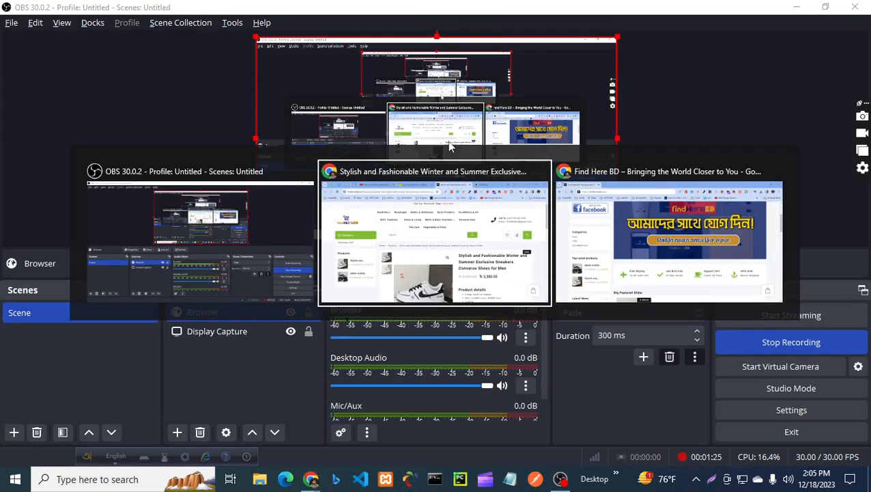
key("alt+Tab")
left_click(230, 42)
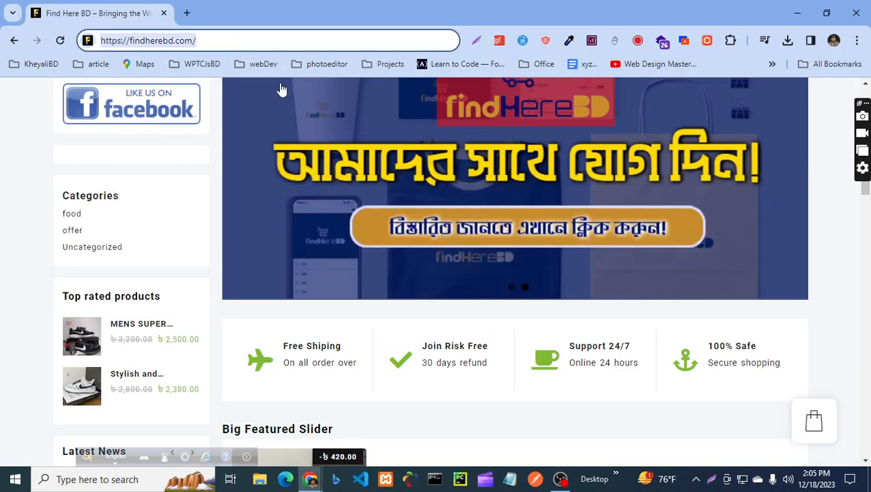
scroll(418, 301, "down", 6)
scroll(414, 267, "up", 9)
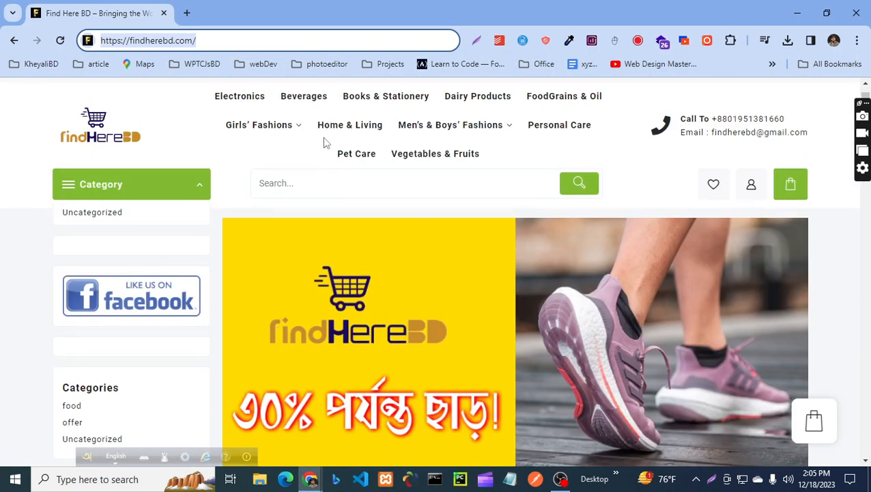
left_click(224, 42)
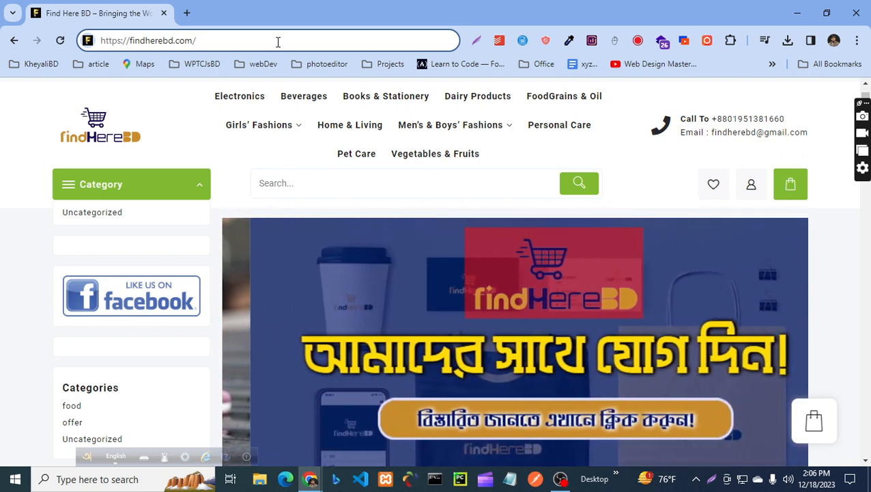
type("w")
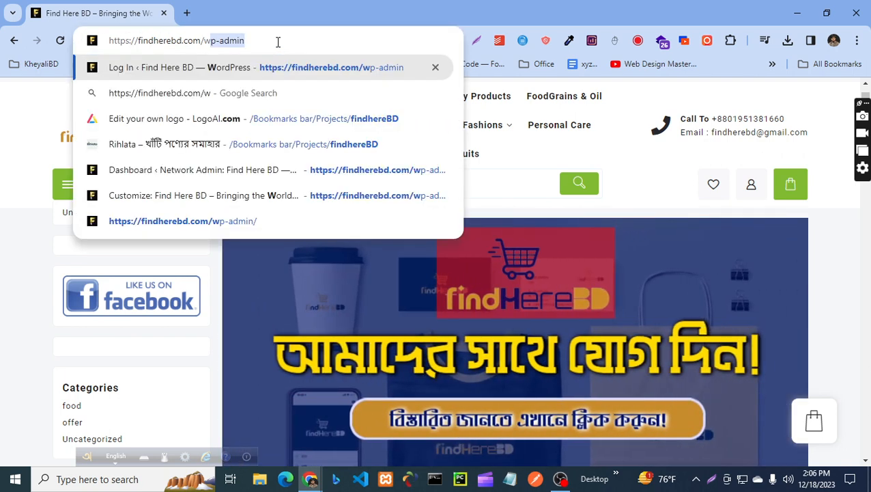
key("Right")
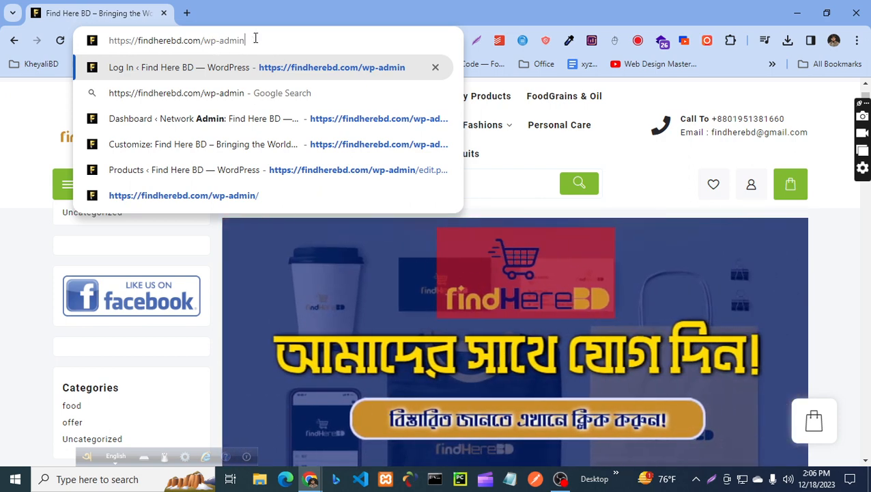
key("Return")
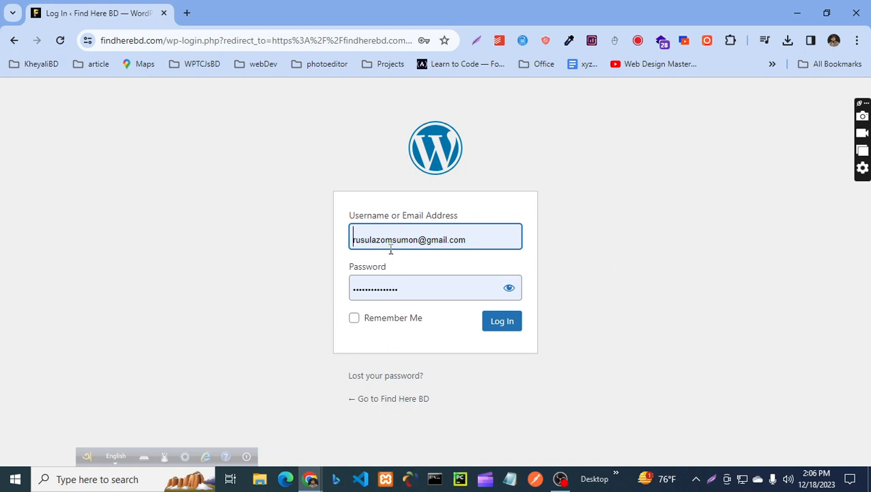
left_click(354, 318)
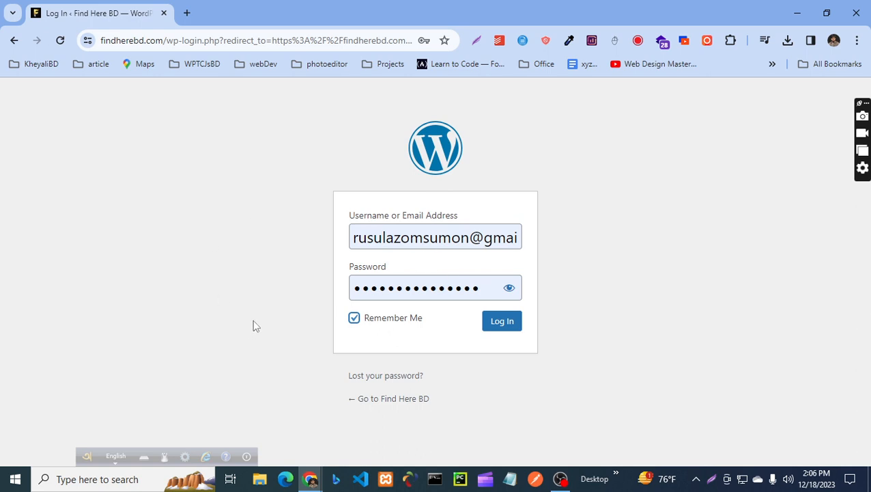
left_click(516, 322)
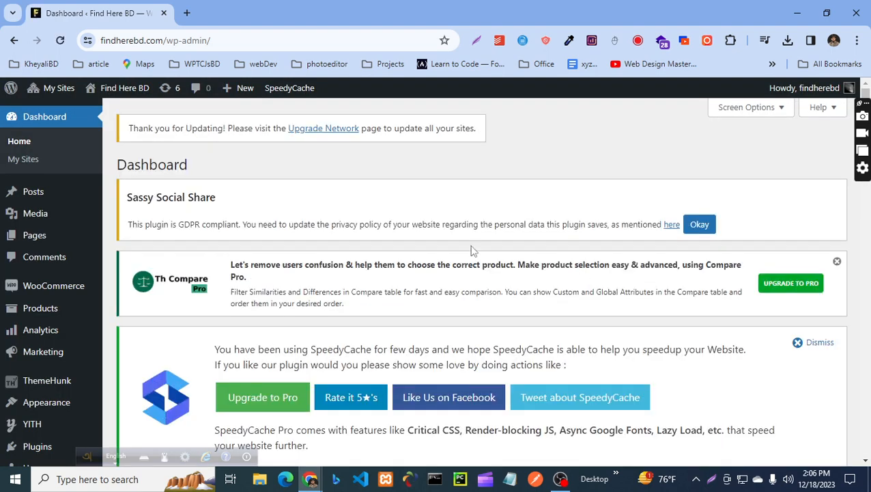
Step: Go to the list of all products, close the store setup banner and start adding a new product
scroll(473, 251, "down", 2)
scroll(450, 240, "up", 2)
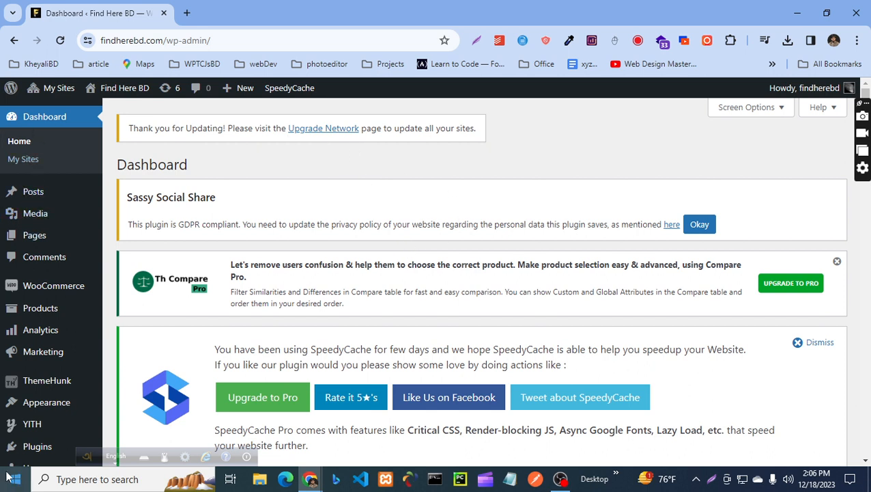
mouse_move(231, 93)
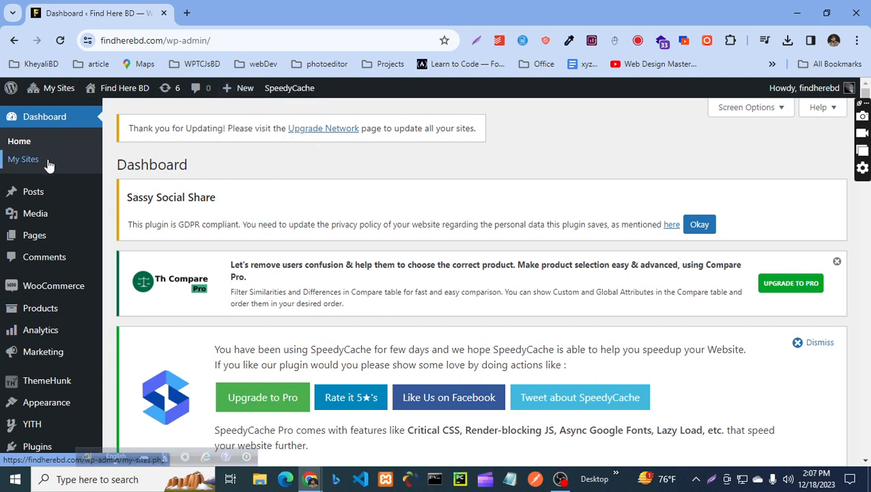
mouse_move(17, 310)
scroll(17, 311, "down", 2)
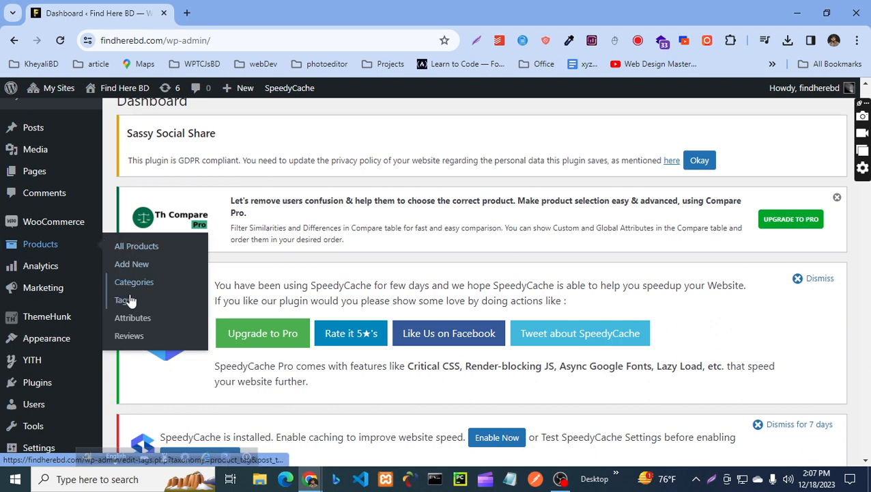
left_click(126, 252)
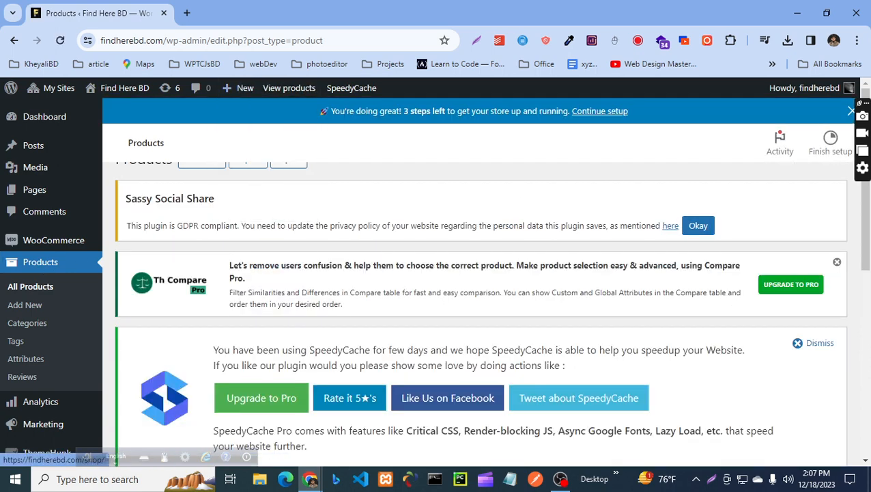
left_click(850, 111)
left_click(214, 158)
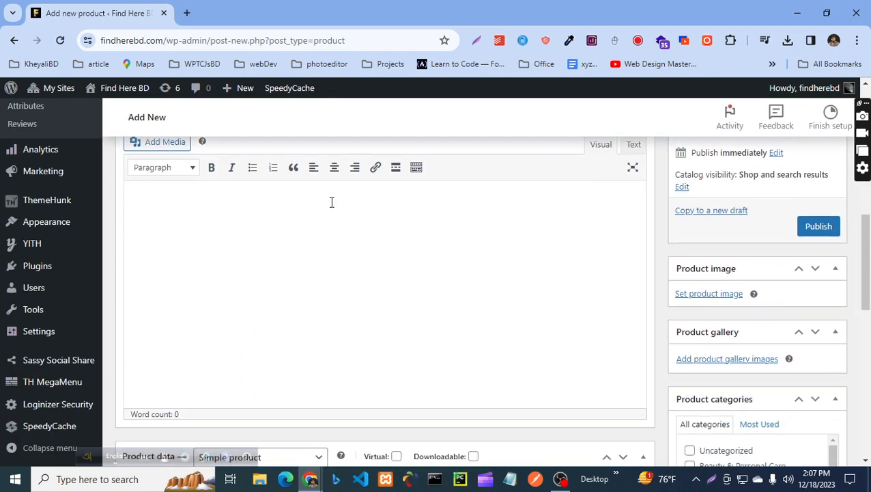
Step: Dismiss the SpeedyCache rating notice and hide its enable-caching notice for 7 days above the product form
scroll(768, 267, "up", 2)
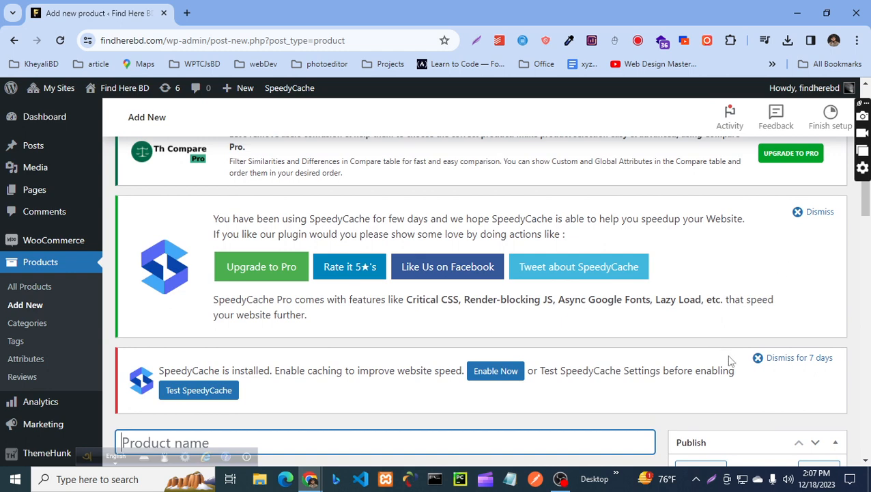
left_click(765, 359)
left_click(813, 211)
scroll(614, 288, "up", 2)
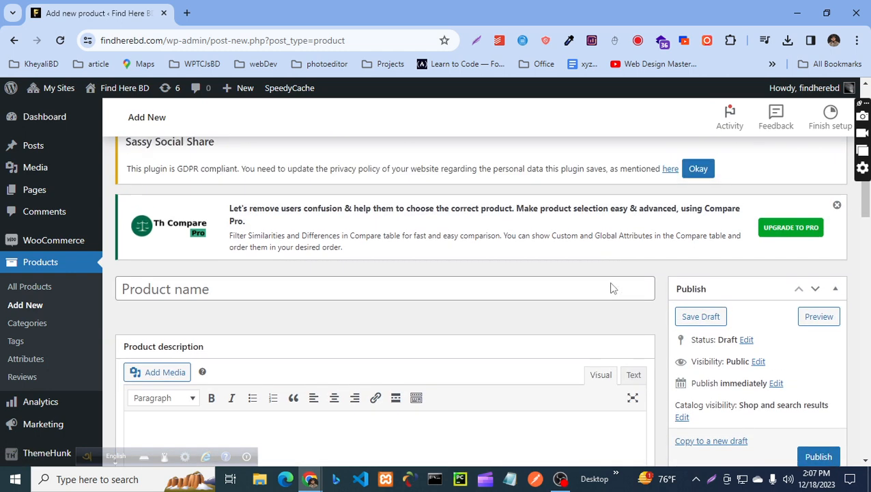
scroll(239, 215, "down", 1)
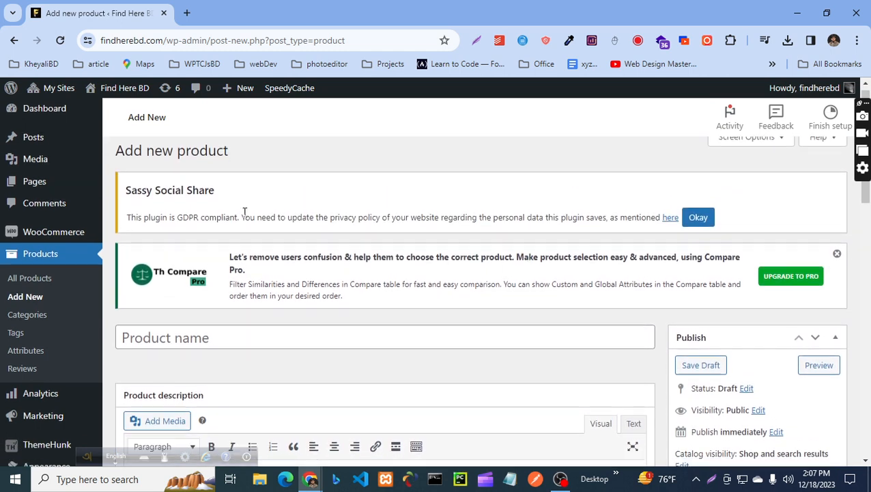
Step: Copy the full product title from the existing sneaker product page for use as the new product's name
scroll(244, 230, "down", 1)
left_click(181, 209)
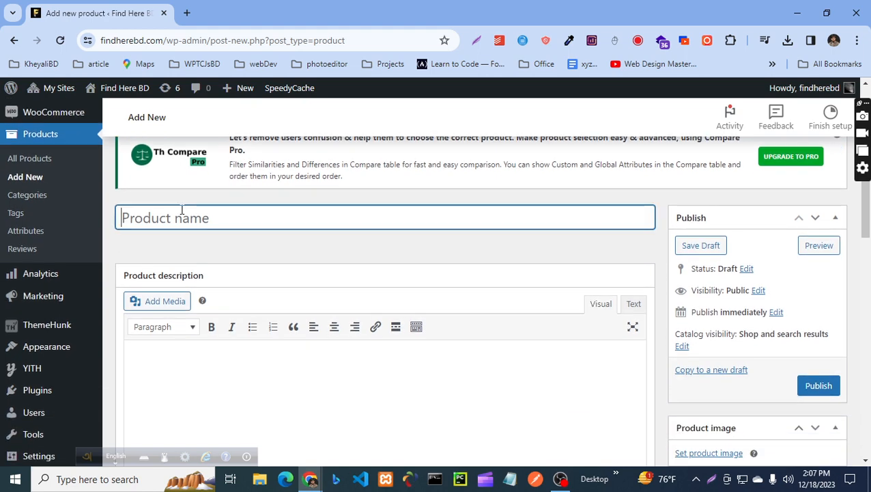
key("alt+Tab")
key("alt+Tab")
key("alt+Tab")
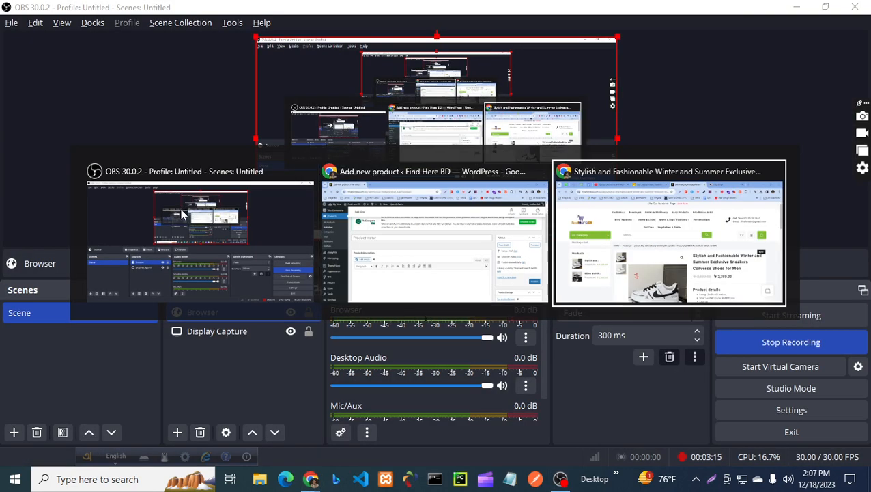
scroll(602, 280, "down", 1)
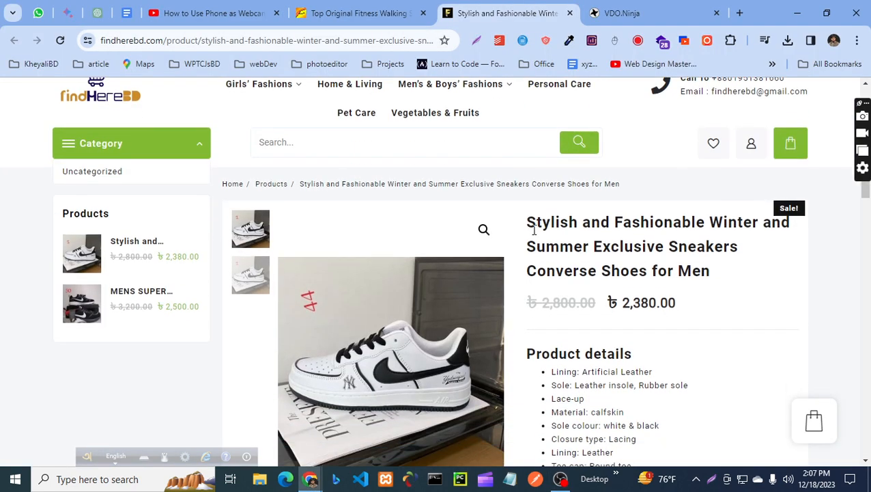
left_click_drag(528, 223, 716, 281)
key("ctrl+c")
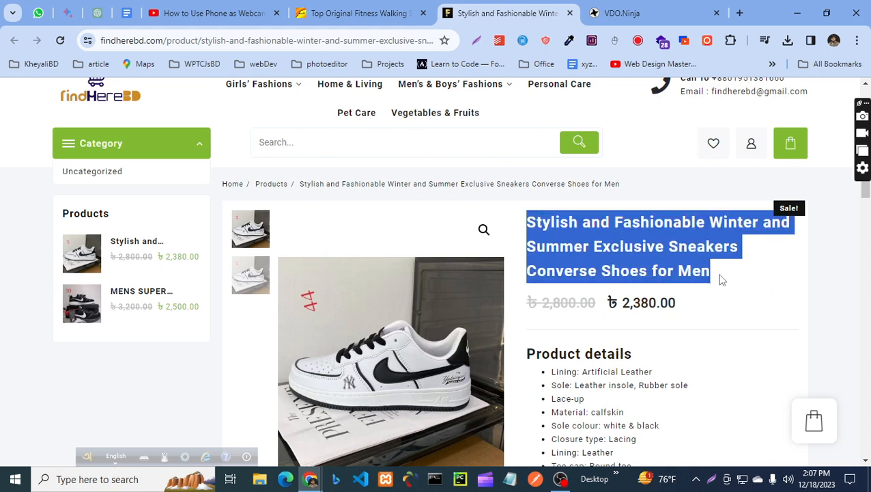
Step: Paste the copied title as the new product's name and replace its last word with "boys"
key("alt+Tab")
key("alt+Tab")
key("alt+Tab")
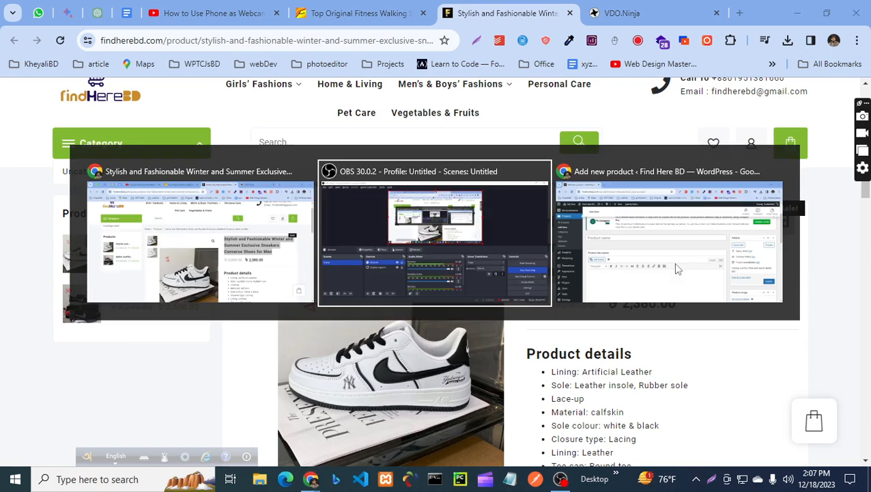
left_click(676, 268)
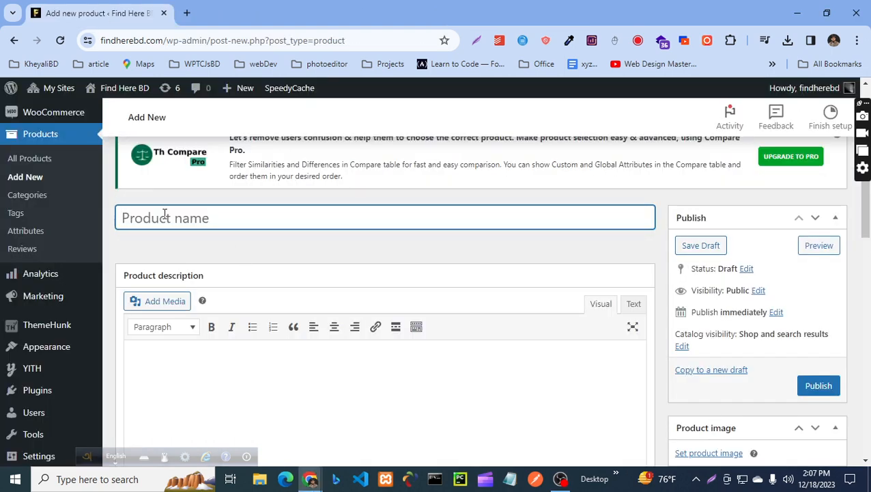
key("ctrl+v")
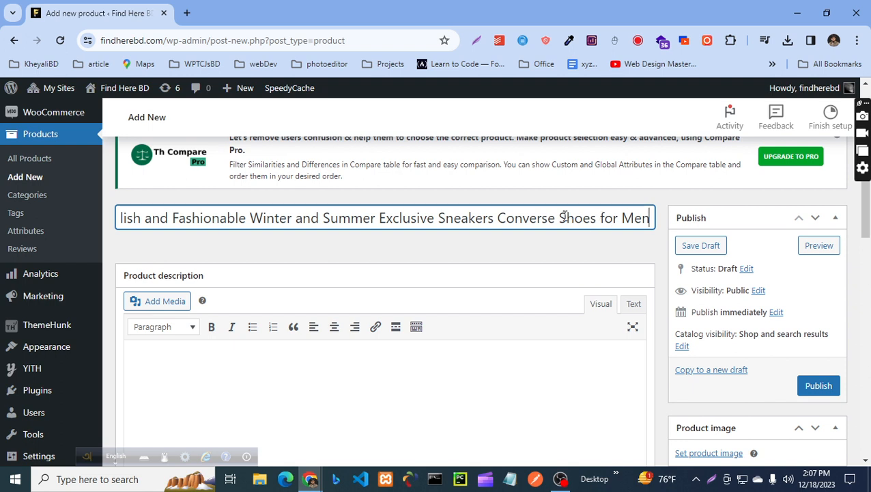
left_click_drag(622, 220, 657, 225)
type("boys")
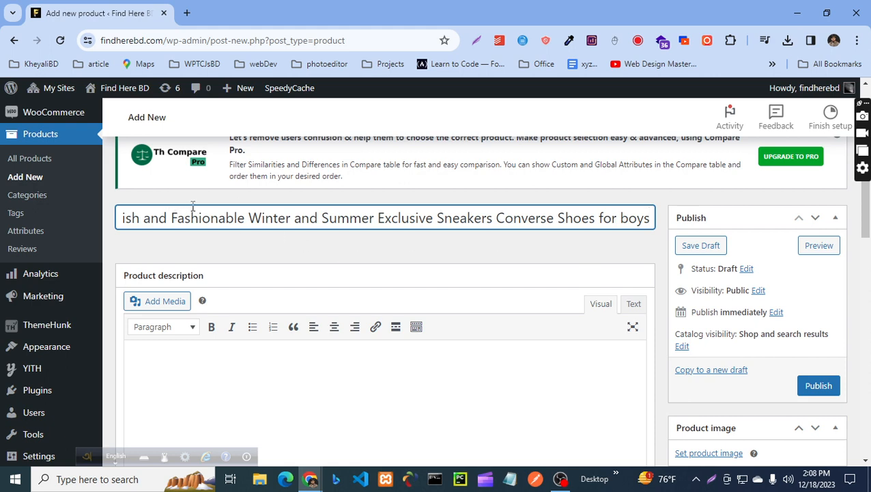
Step: Copy the sneaker page's description text from "Embrace the seasons in style" through the closing "Order your Converse Winter and Summer Sneakers today!" line
scroll(261, 175, "down", 1)
left_click(219, 311)
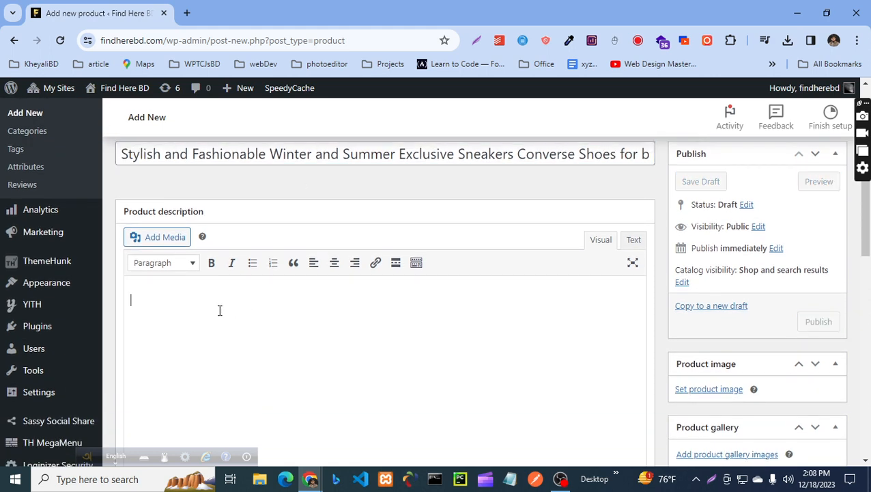
scroll(223, 300, "down", 1)
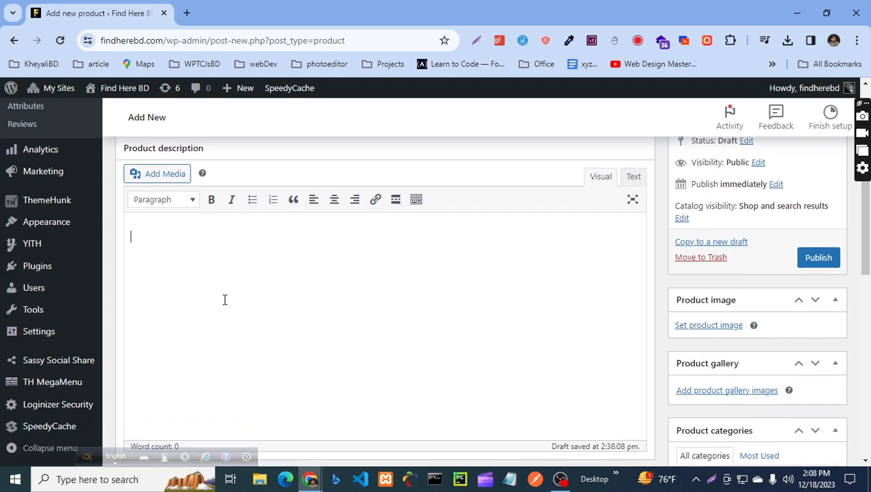
key("alt+Tab")
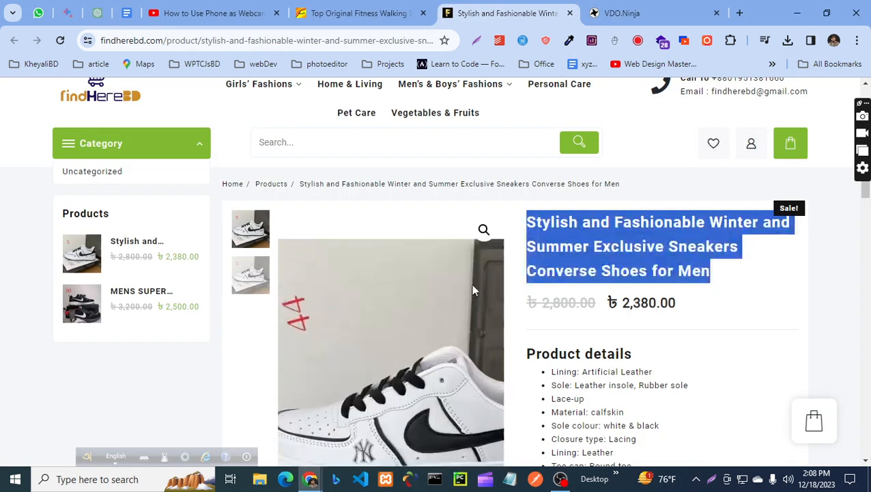
scroll(489, 251, "down", 8)
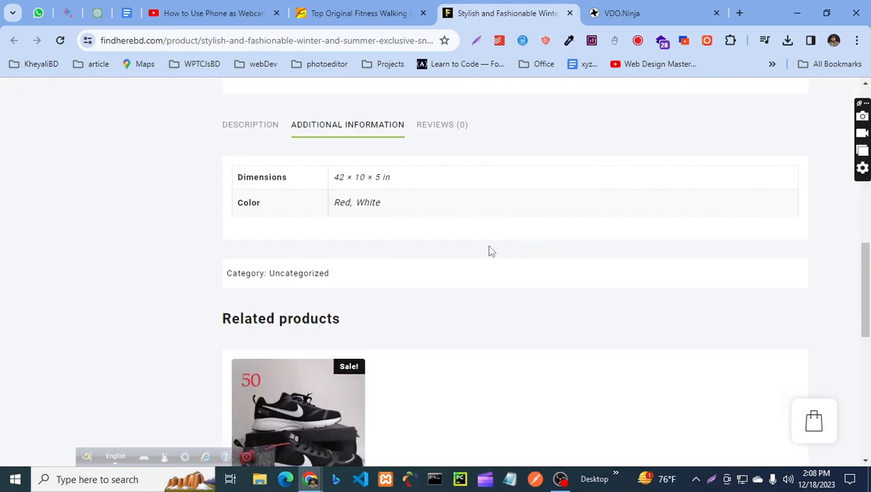
left_click(258, 124)
left_click_drag(195, 132, 242, 130)
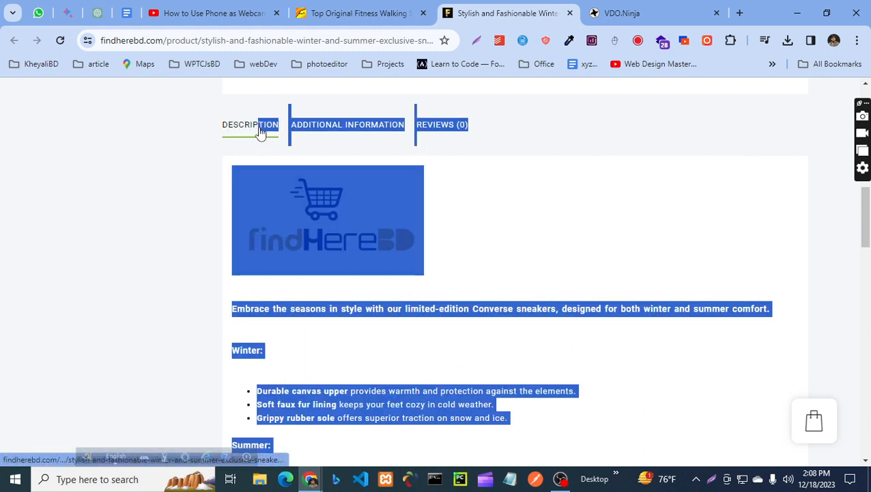
left_click(193, 134)
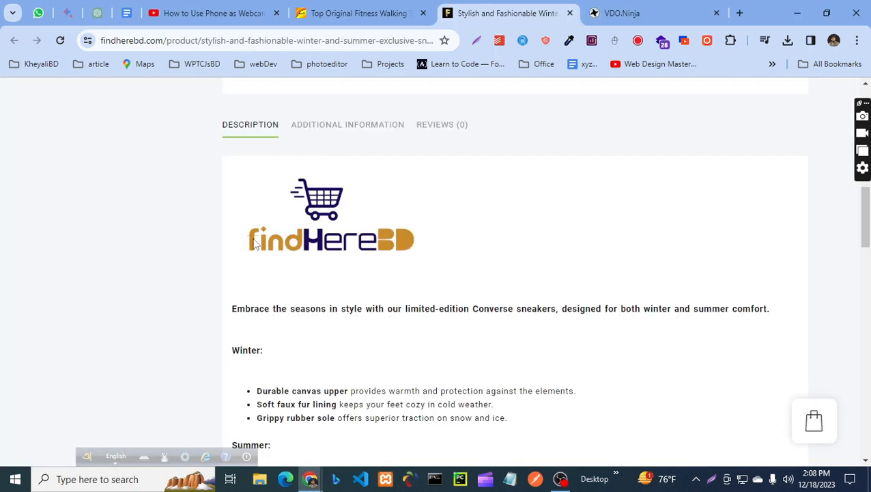
scroll(287, 208, "down", 1)
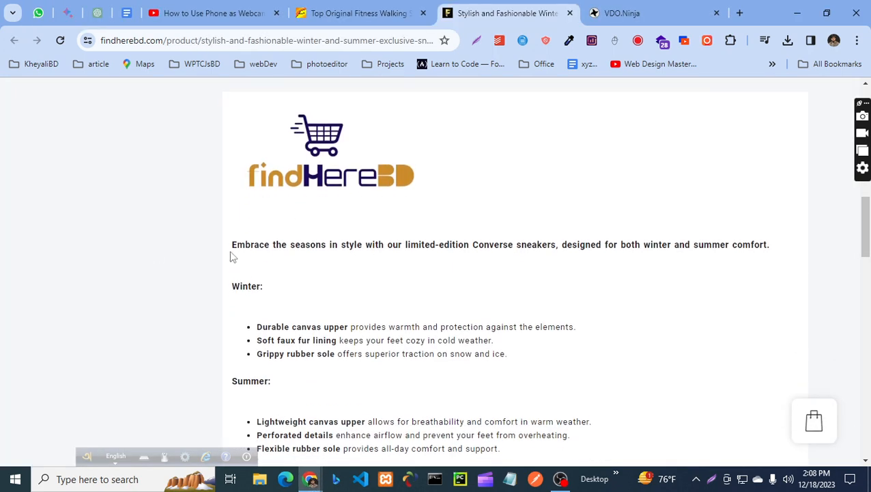
left_click_drag(232, 247, 734, 359)
scroll(381, 321, "down", 6)
scroll(344, 325, "down", 3)
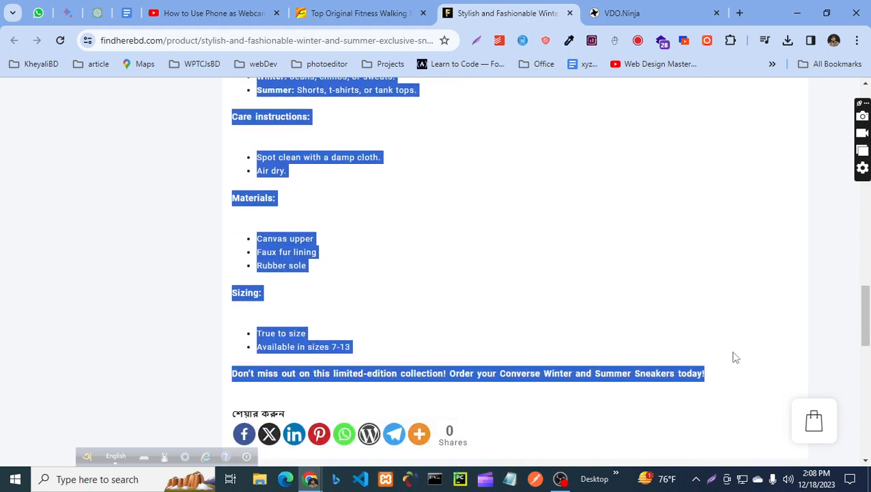
Step: Paste the copied sneaker text into the new product's description
key("alt+Tab")
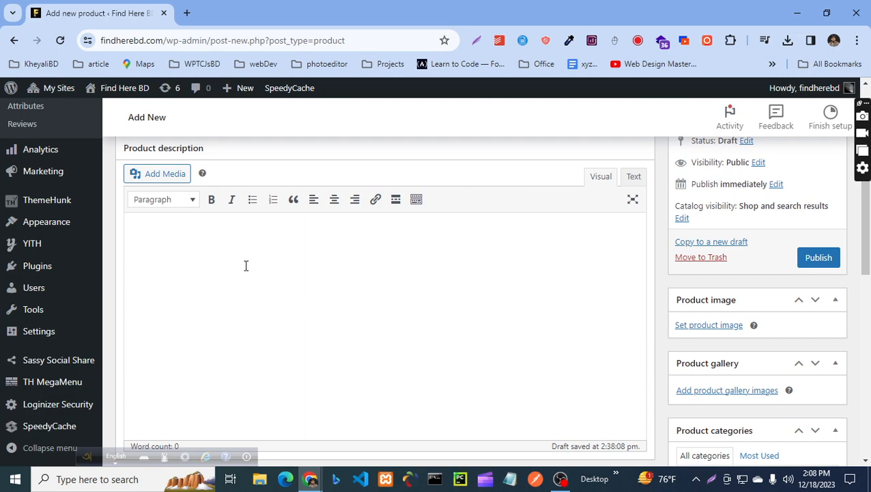
key("ctrl+v")
scroll(246, 266, "up", 10)
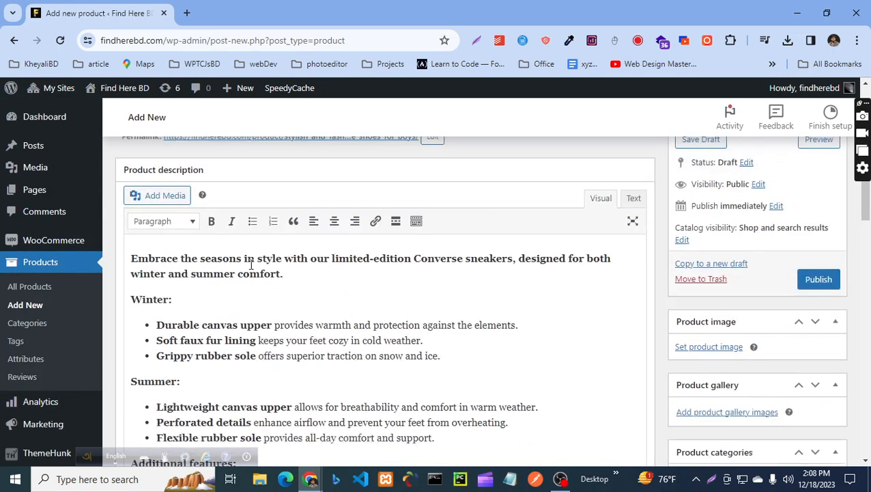
scroll(251, 265, "up", 1)
Step: Insert the media library logo cropped-findherebdlogo-1.png-1.png on a new line above the description's first paragraph
left_click(128, 316)
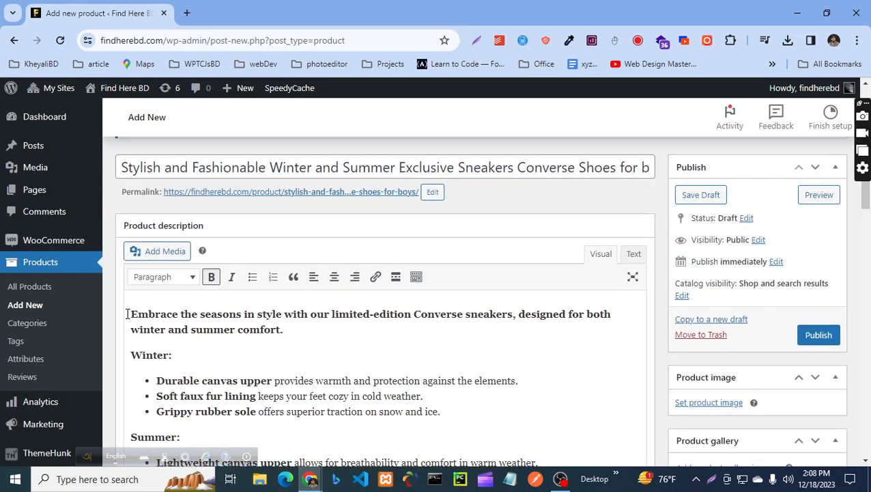
key("Return")
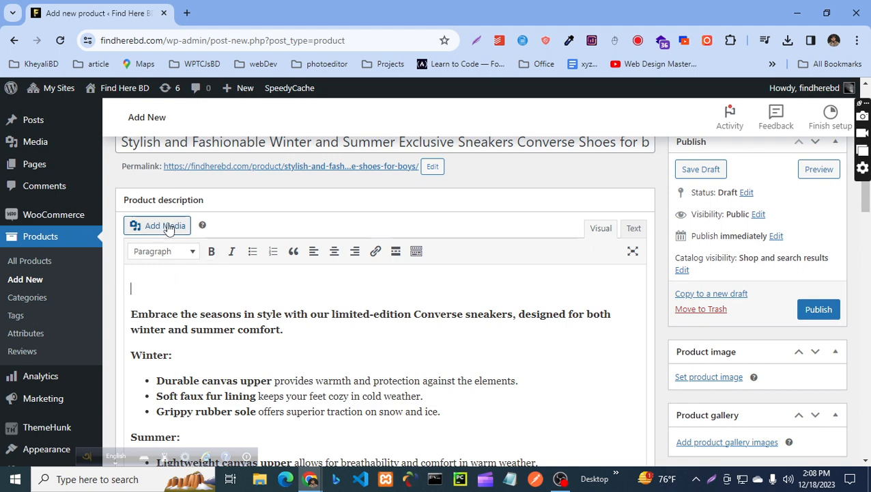
left_click(158, 227)
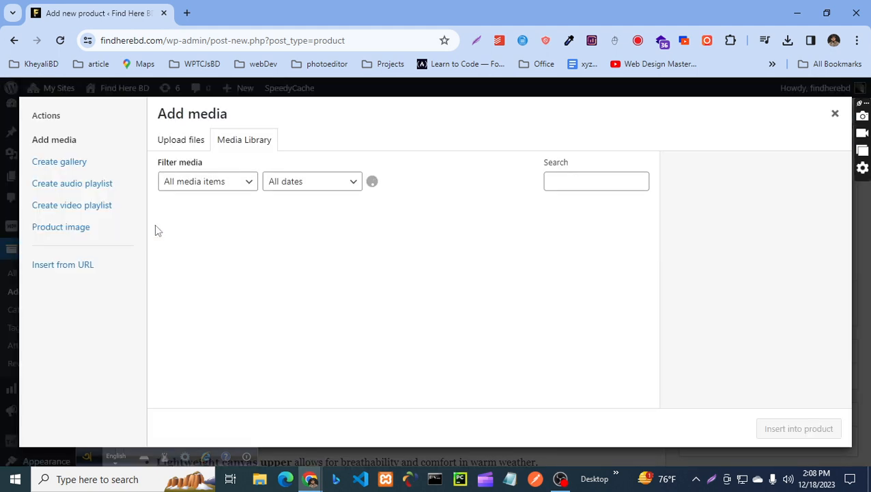
scroll(275, 269, "down", 1)
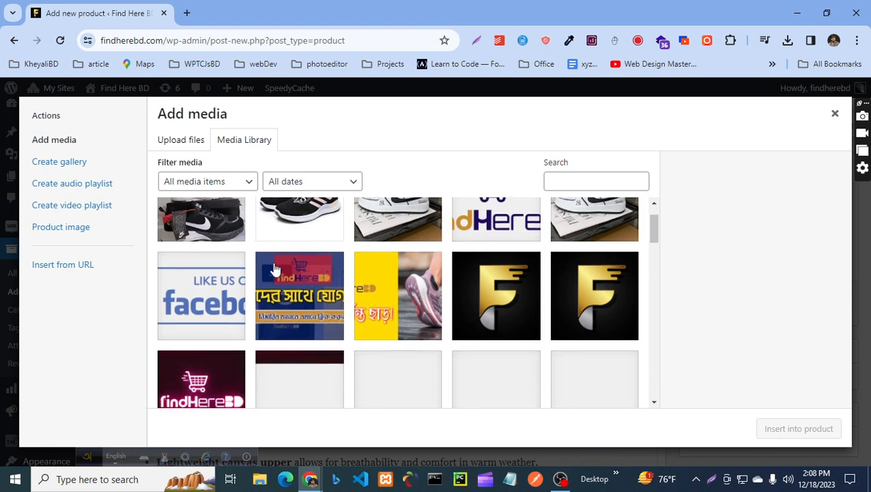
scroll(275, 270, "down", 1)
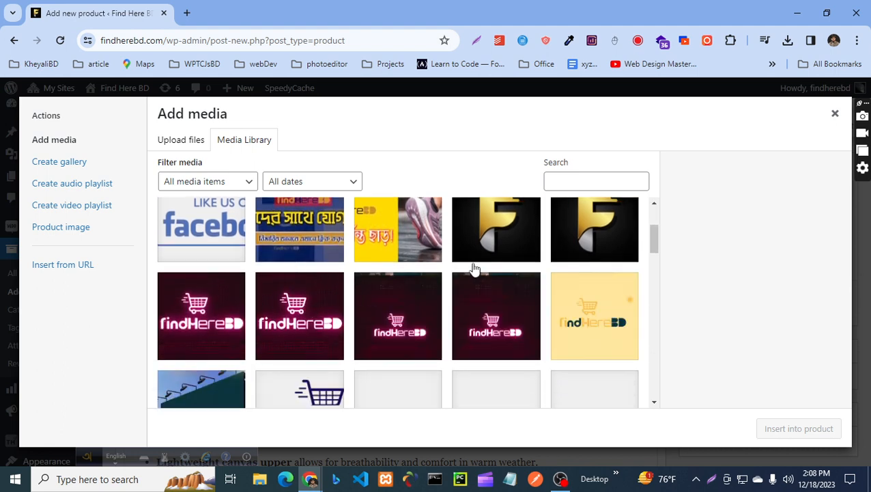
scroll(400, 268, "down", 2)
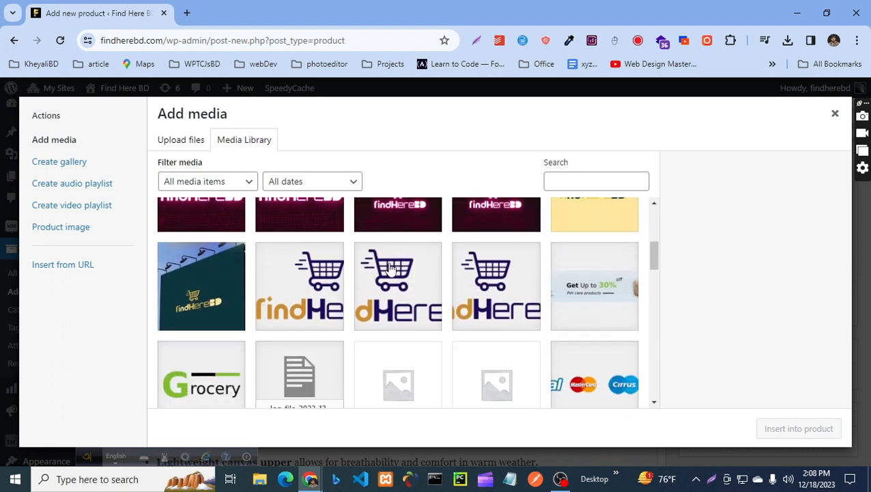
scroll(391, 268, "down", 1)
scroll(392, 265, "down", 1)
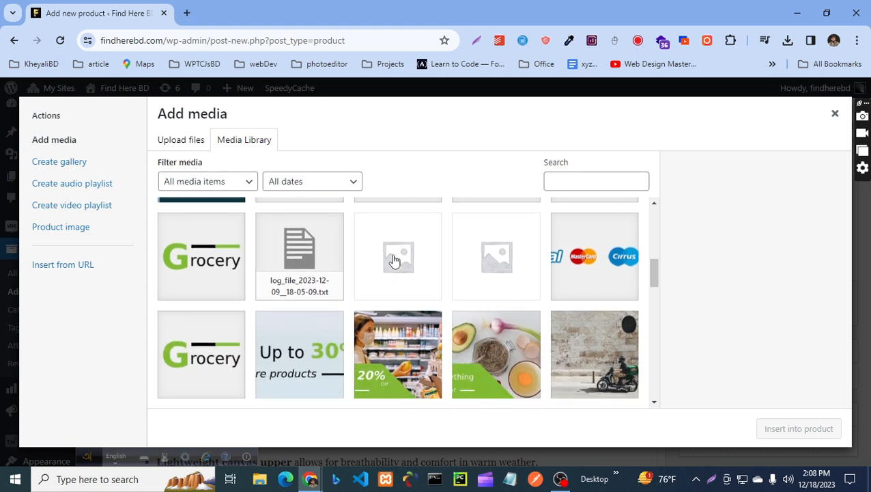
scroll(393, 259, "up", 2)
left_click(326, 292)
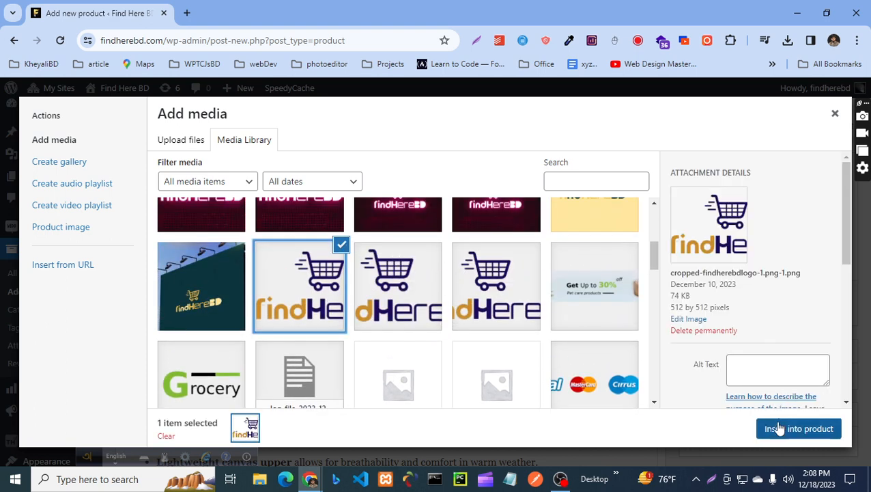
left_click(778, 429)
Step: Shrink the logo image in the description to about half its size and align it left
scroll(273, 233, "down", 2)
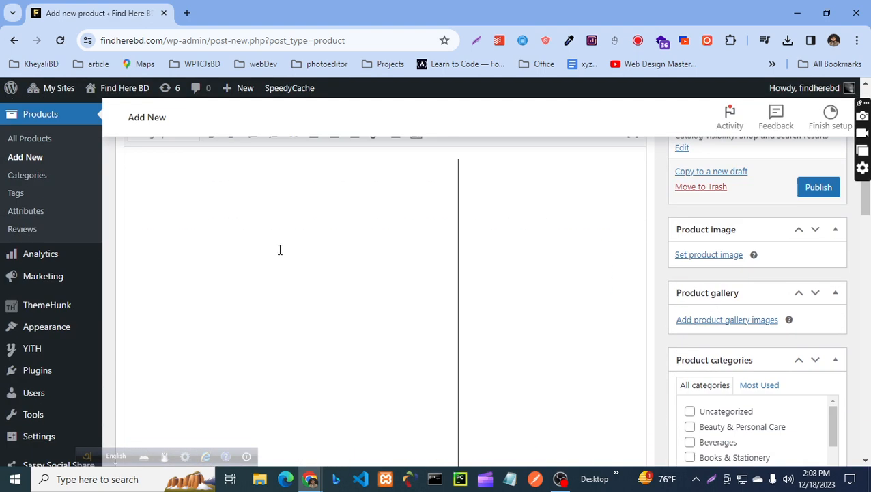
left_click(364, 290)
scroll(486, 346, "down", 2)
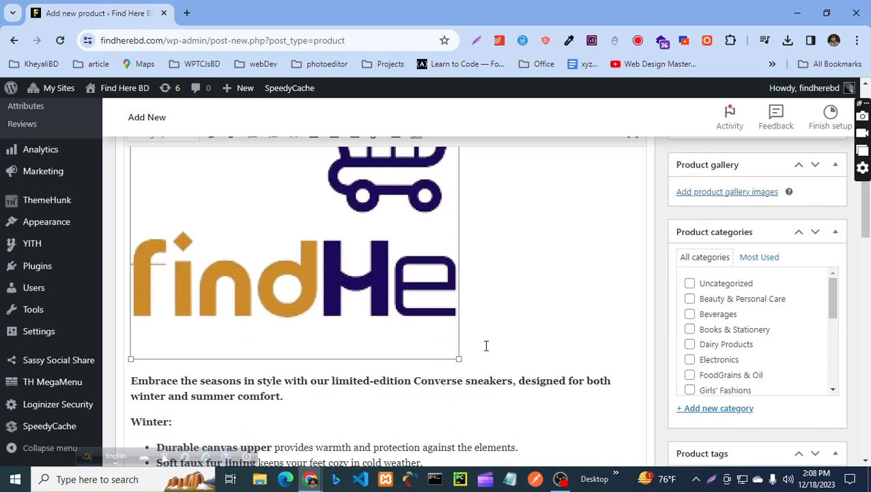
left_click_drag(457, 358, 289, 192)
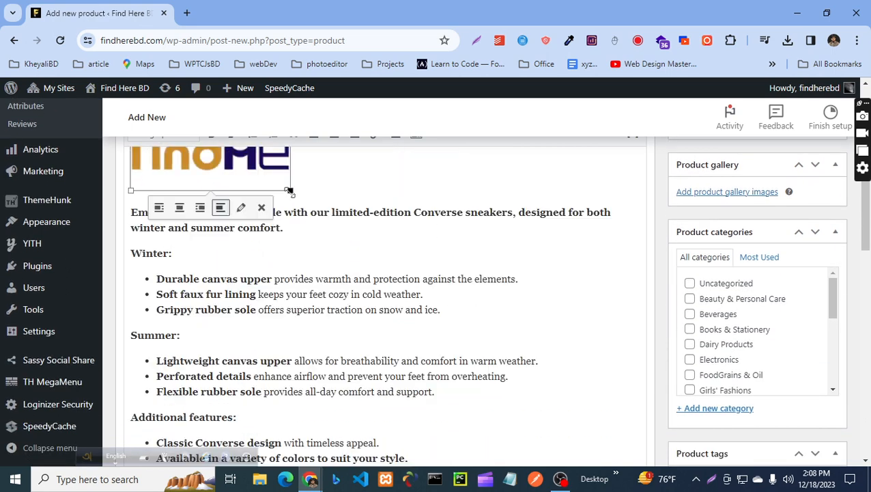
left_click(159, 208)
scroll(337, 286, "up", 2)
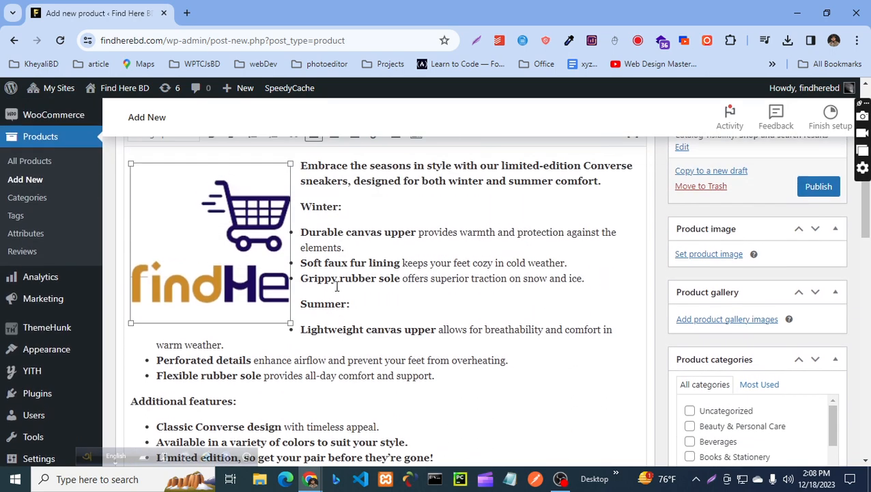
left_click(405, 284)
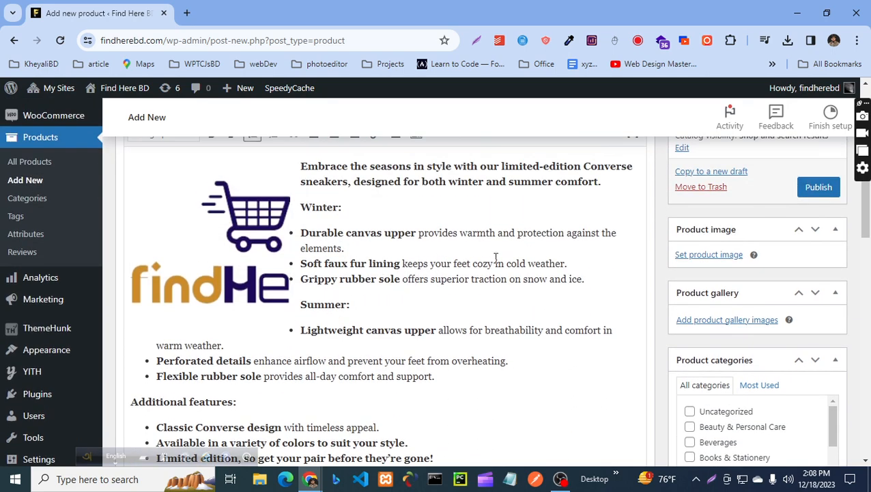
Step: Set the product's regular price to 30200 in the general product data
scroll(364, 271, "down", 10)
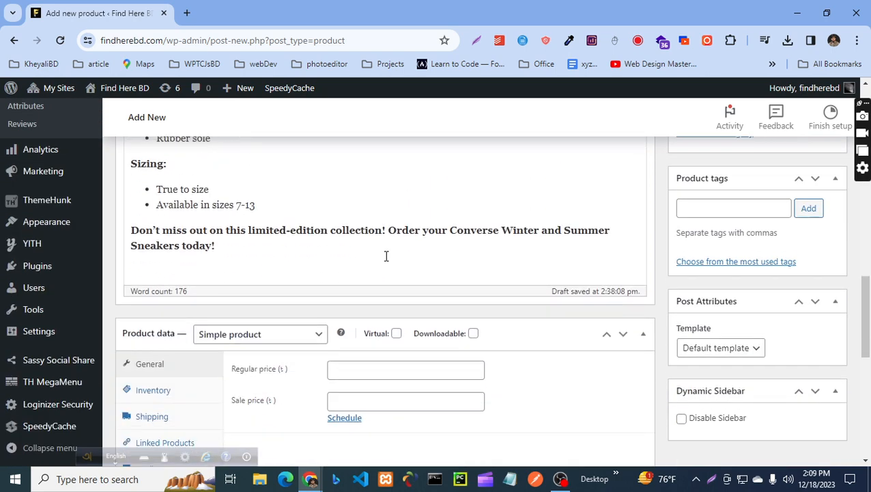
scroll(386, 256, "down", 2)
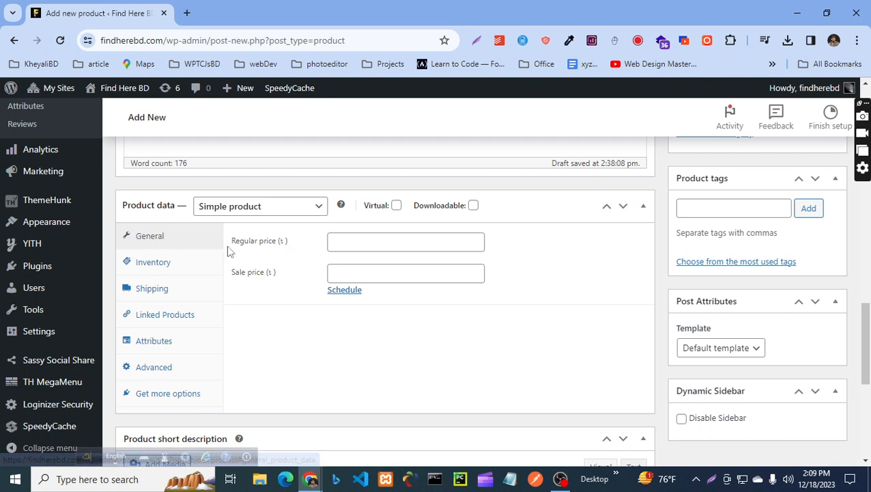
left_click(338, 241)
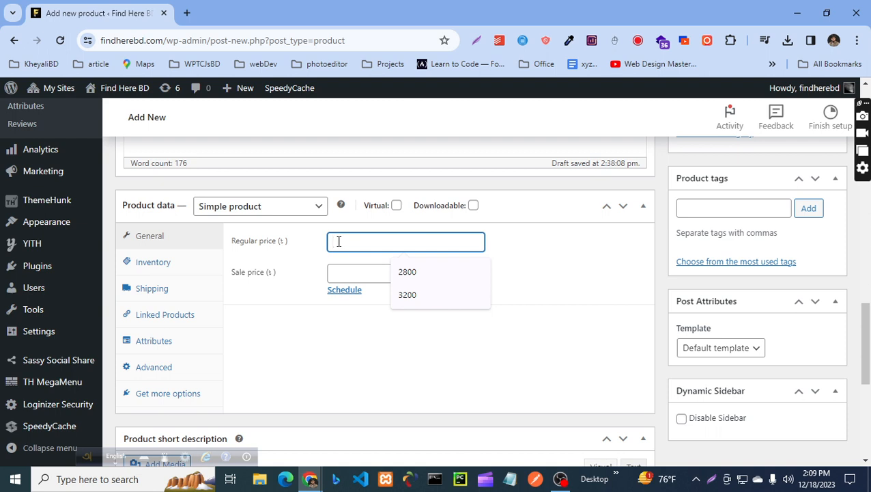
type("30200")
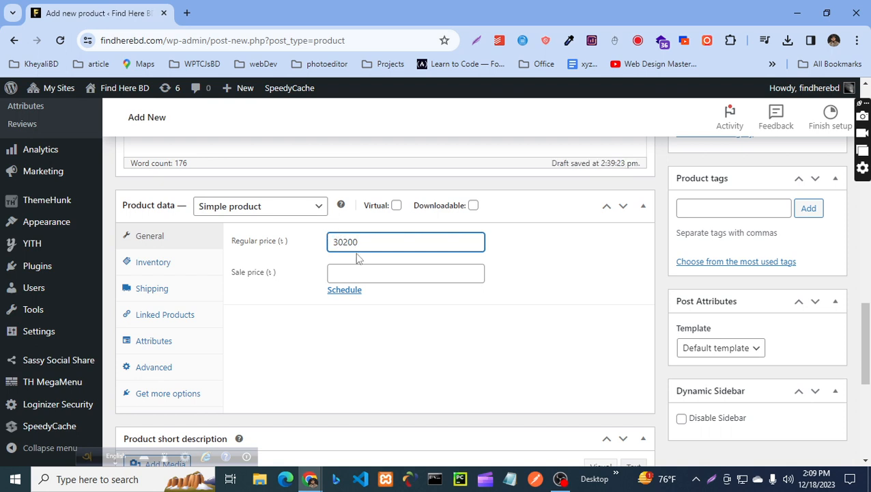
Step: Correct the product's regular price to 3200 and set its sale price to 2400
key("ctrl+z")
left_click(389, 233)
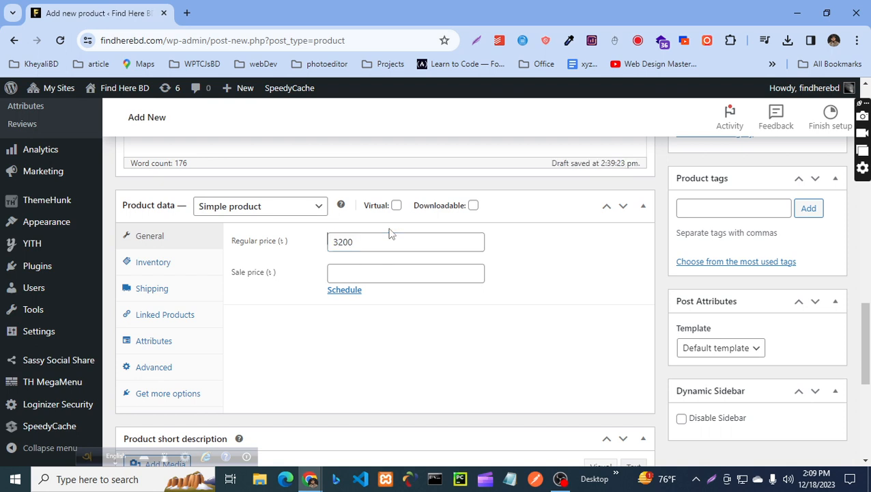
left_click(355, 273)
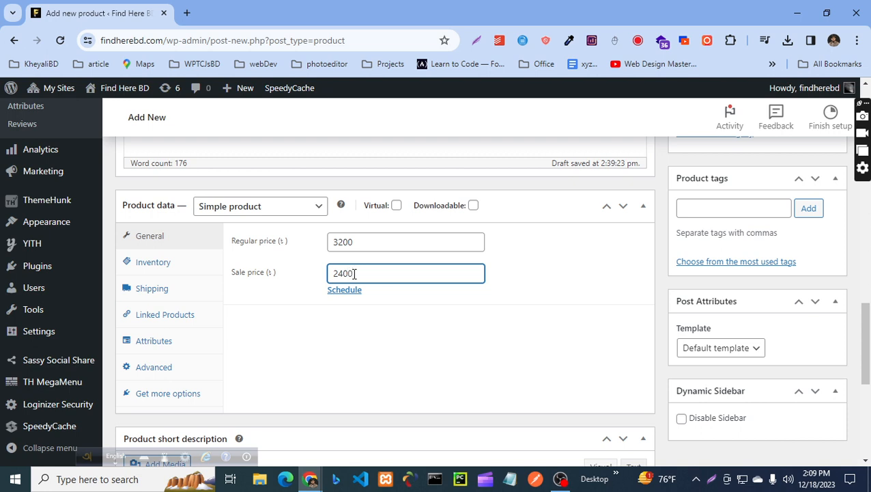
left_click(80, 274)
type("2400")
left_click(546, 255)
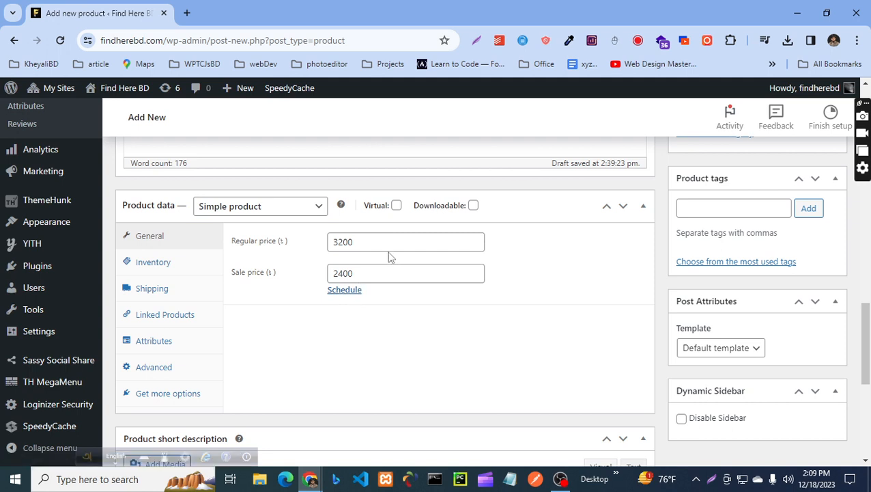
left_click_drag(373, 243, 317, 244)
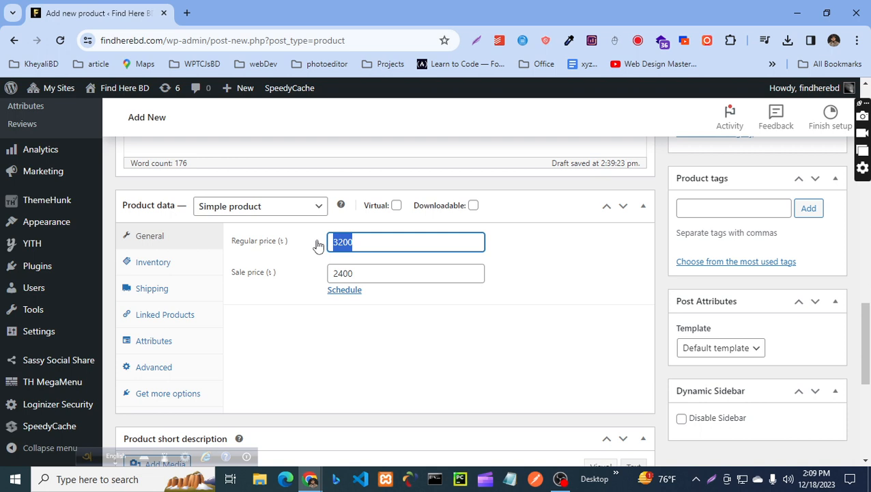
left_click_drag(366, 273, 343, 273)
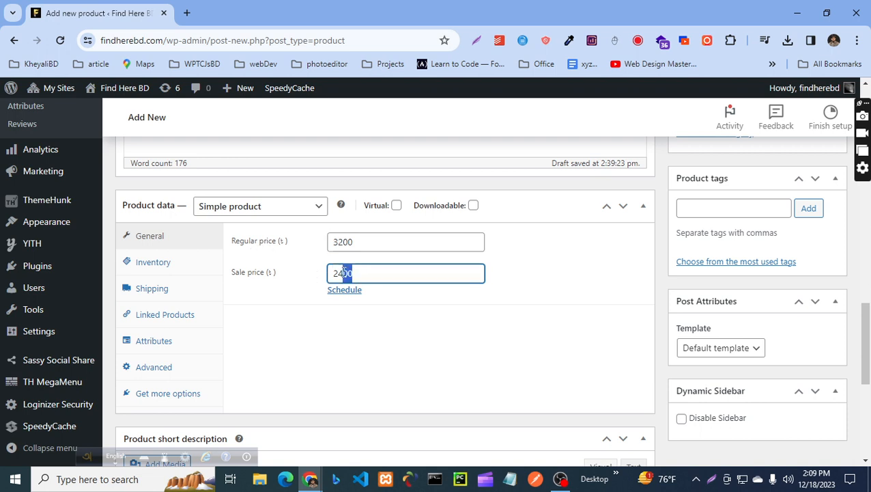
key("Tab")
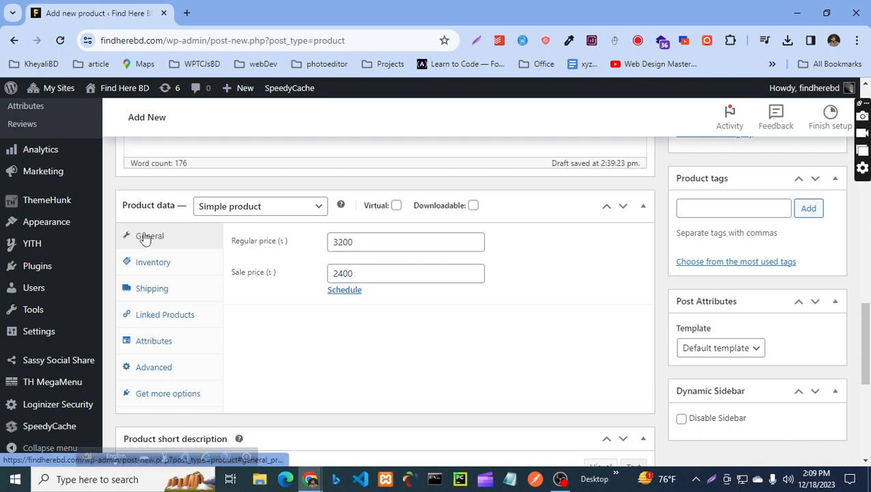
Step: Enable stock quantity tracking in the product's inventory data and set the quantity to 50
left_click(153, 265)
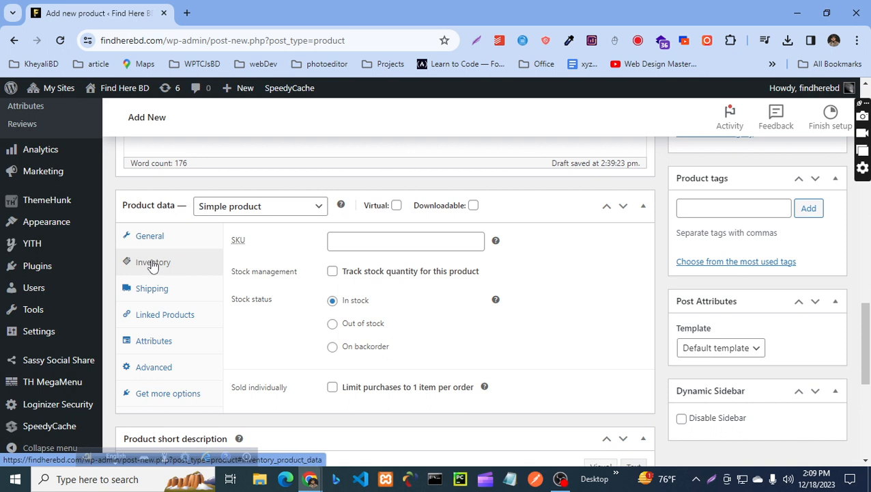
left_click(368, 243)
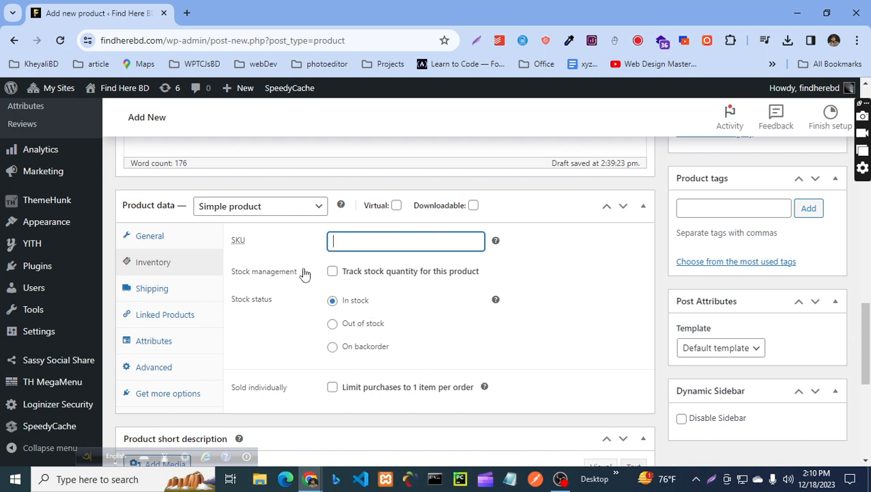
left_click_drag(368, 273, 395, 266)
left_click(396, 267)
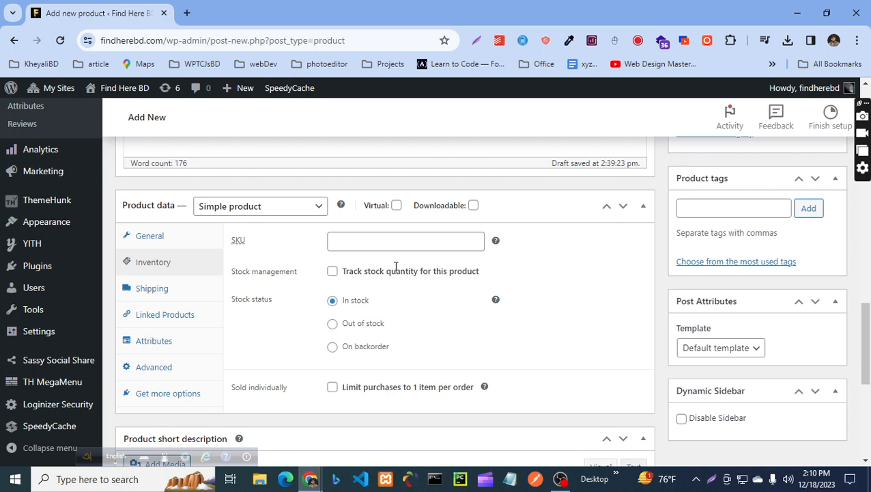
left_click(332, 273)
scroll(376, 263, "down", 1)
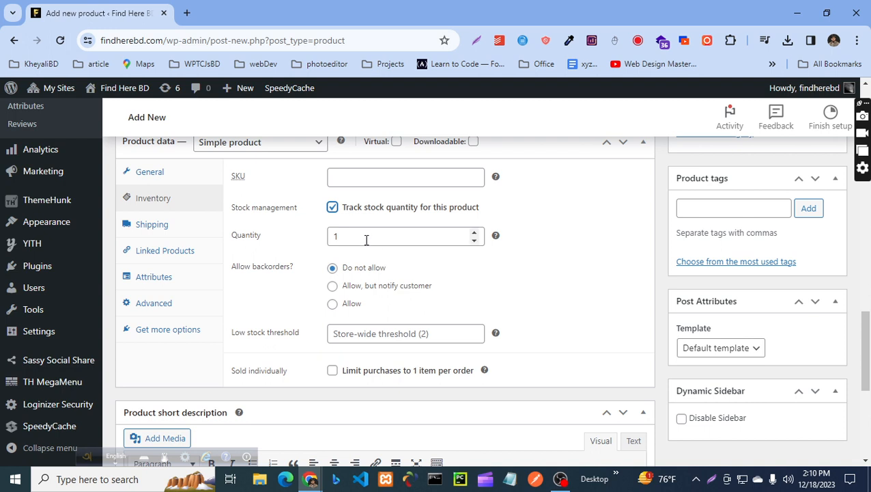
left_click(361, 239)
left_click_drag(361, 239, 334, 236)
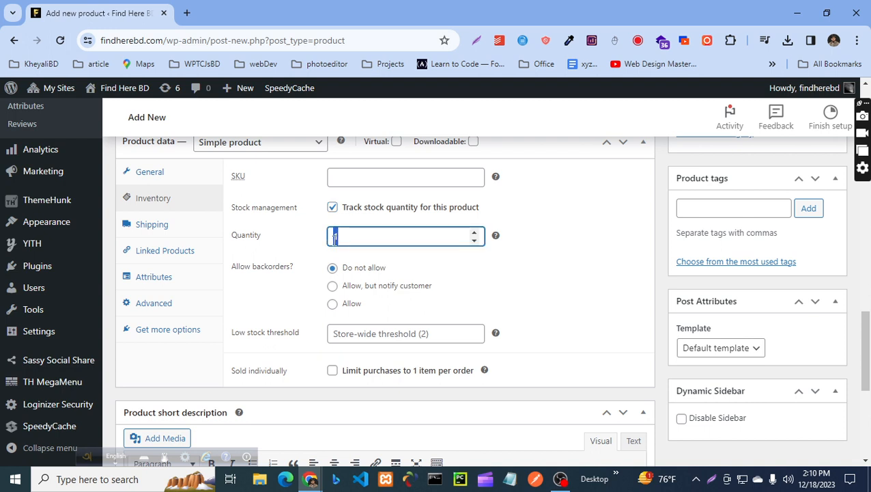
type("50")
left_click(538, 280)
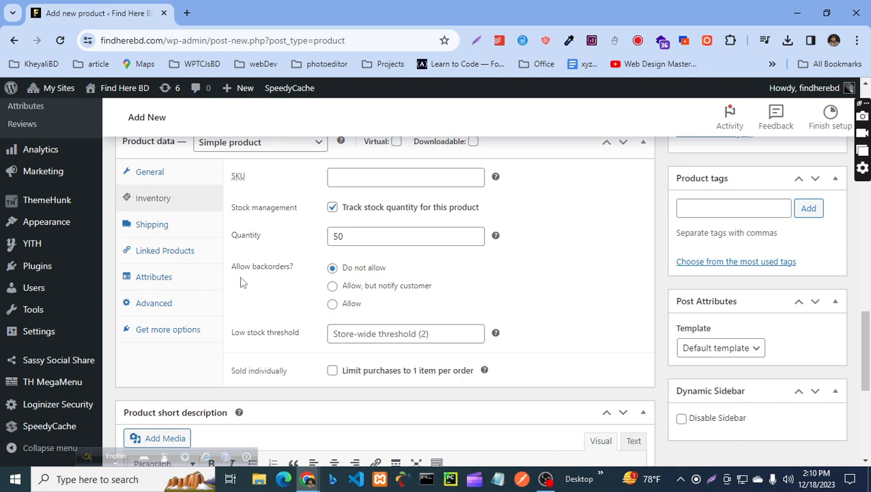
Step: Set the product's backorders option to "Allow, but notify customer"
left_click_drag(233, 268, 251, 266)
left_click(290, 269)
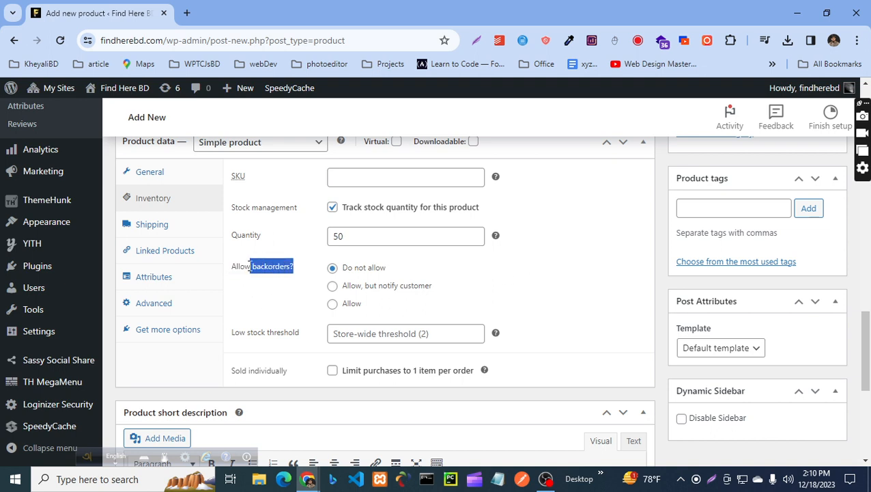
left_click(250, 266)
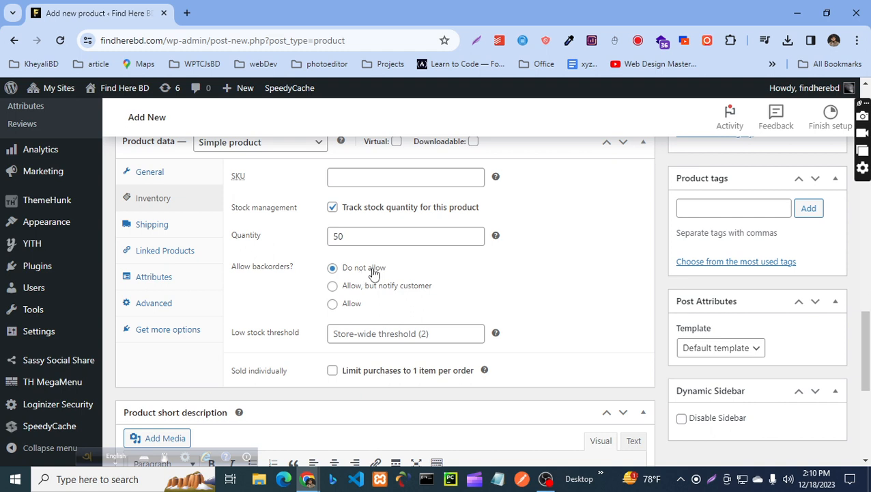
left_click(333, 287)
left_click(332, 304)
left_click(333, 287)
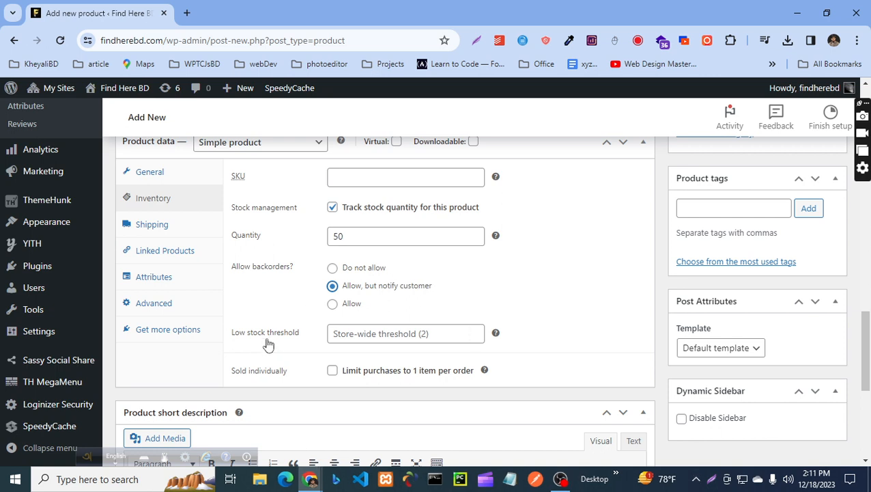
scroll(424, 274, "down", 1)
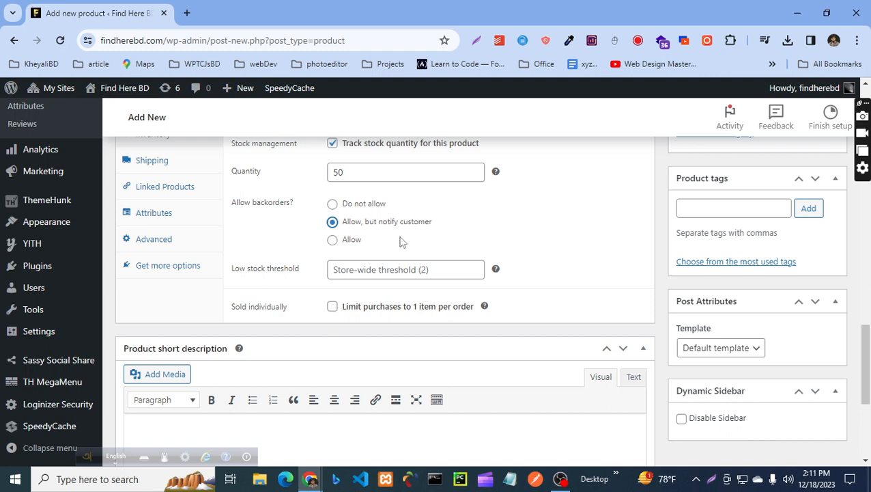
scroll(406, 237, "up", 1)
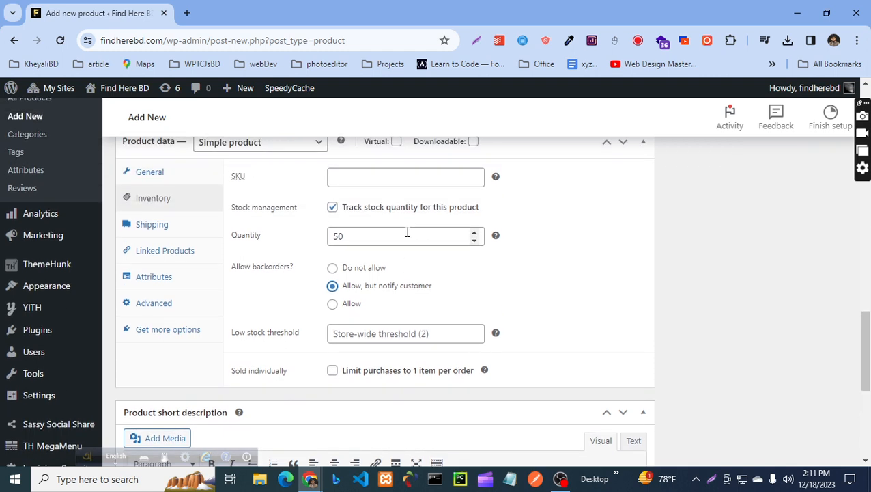
Step: Set the product's shipping weight to .500 kg
left_click(148, 228)
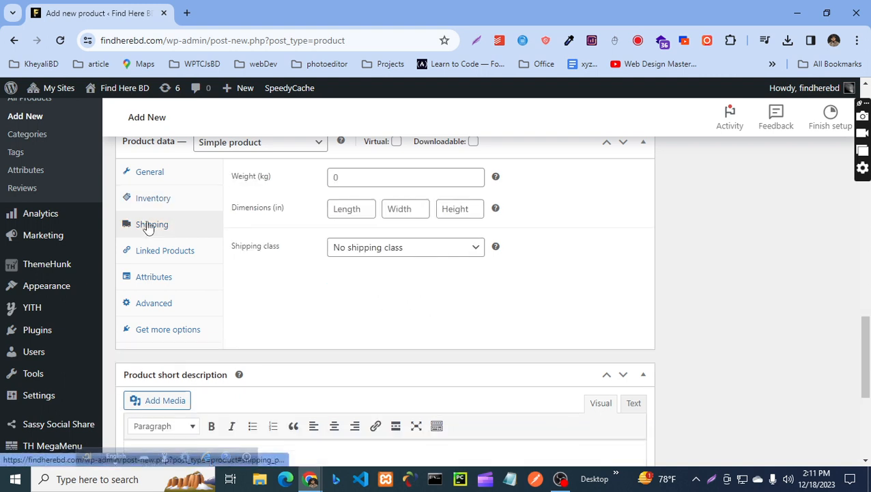
scroll(446, 300, "up", 1)
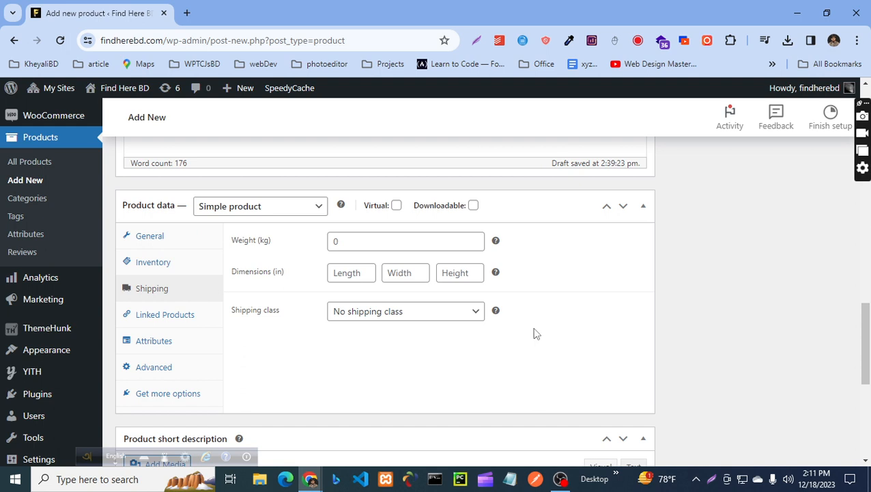
left_click(353, 239)
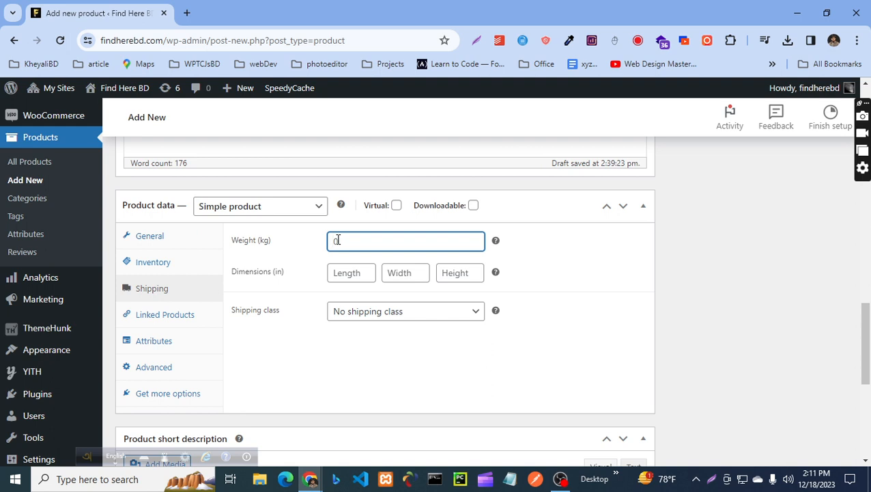
type("500")
type(".")
Step: Set the product's shipping dimensions to length 12, width 6 and height 4 inches, keeping "No shipping class"
left_click(347, 273)
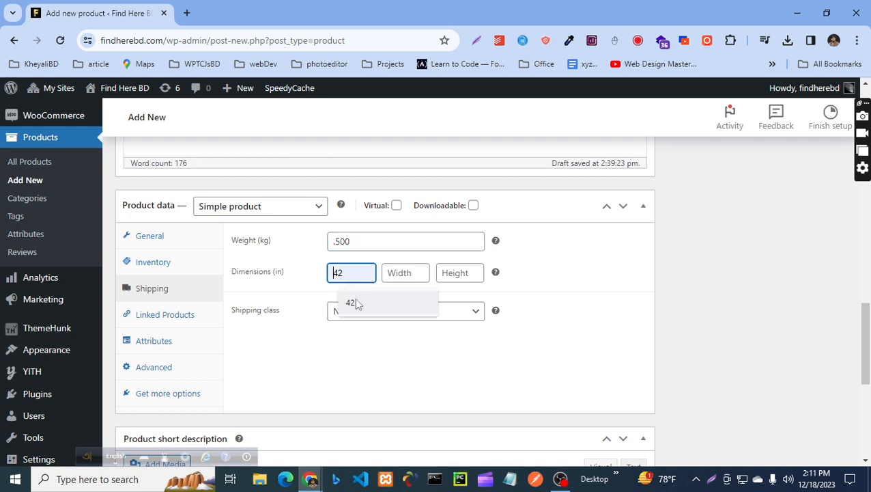
left_click(354, 299)
left_click(404, 273)
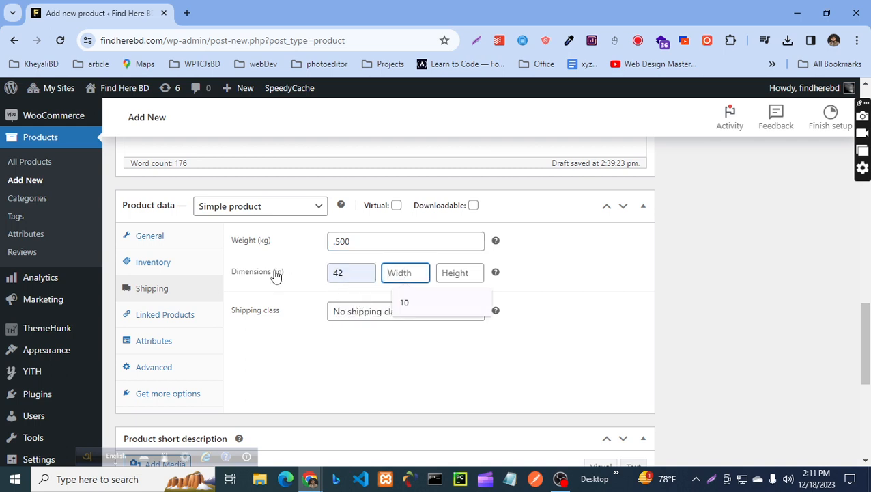
double_click(336, 273)
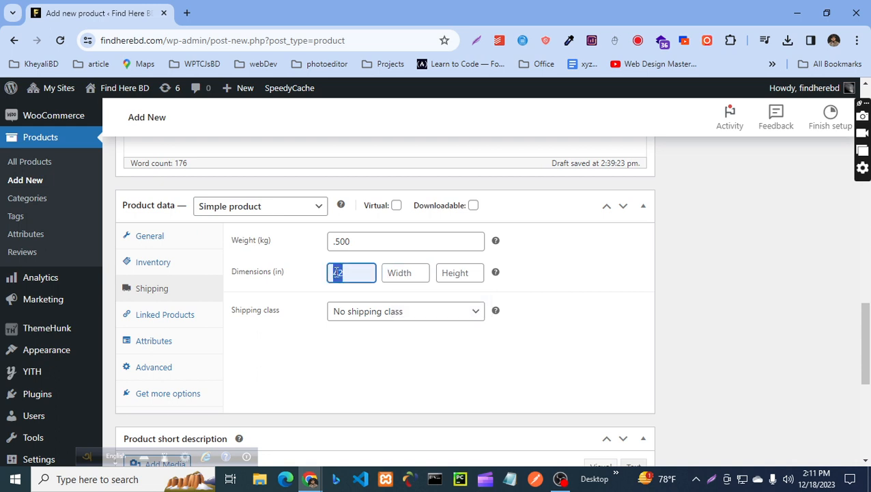
type("12")
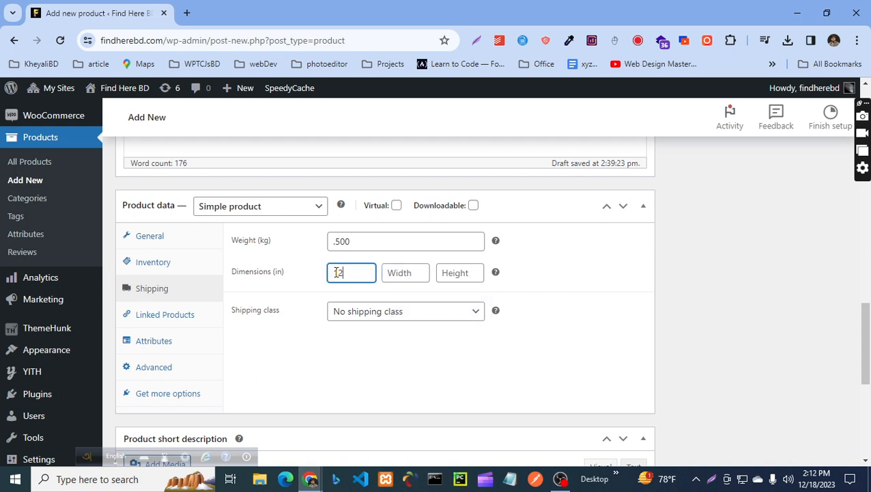
left_click(400, 270)
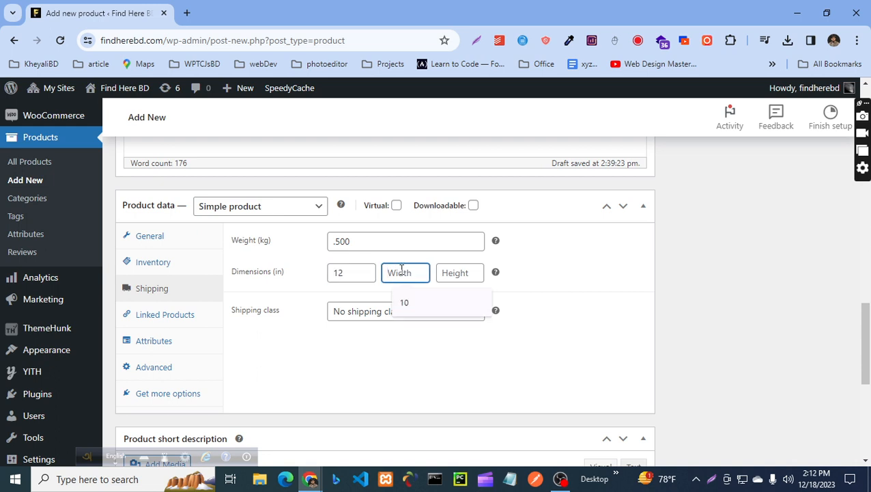
type("6")
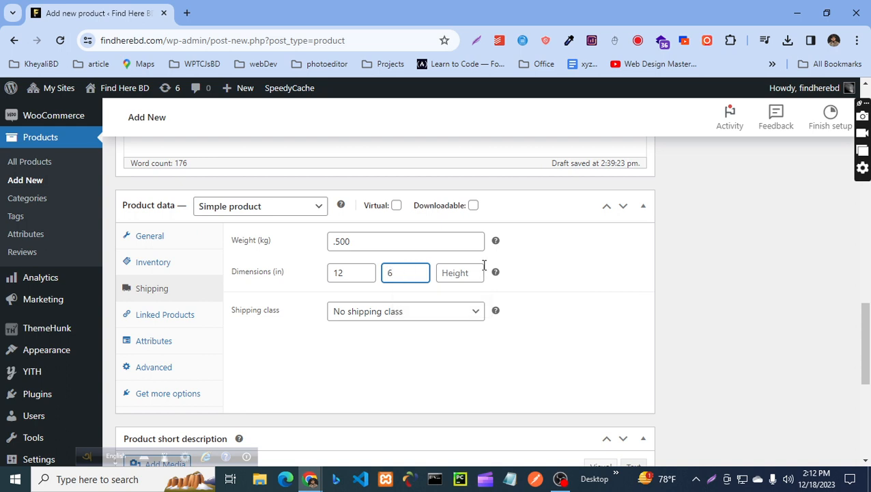
left_click(460, 272)
type("4")
left_click(539, 276)
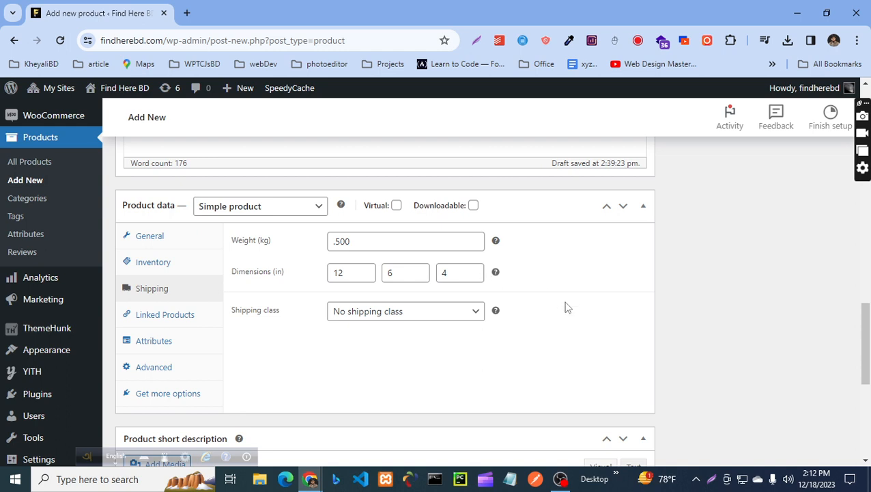
left_click(473, 311)
left_click(472, 311)
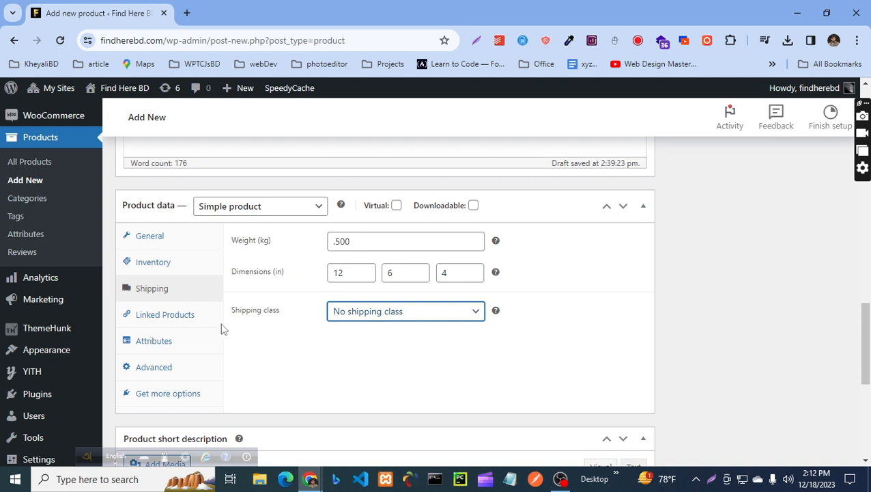
Step: Show the product's upsell and cross-sell settings and examine the Related products section on the existing sneaker's store page
left_click(170, 319)
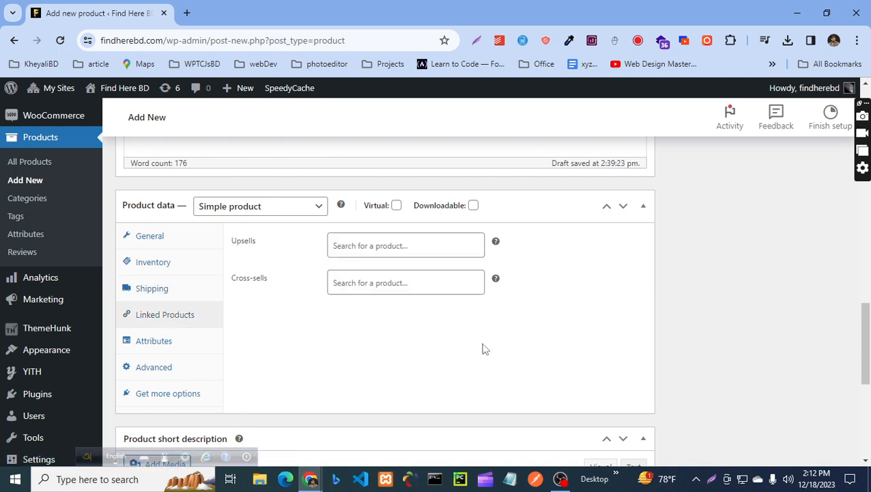
key("alt+Tab")
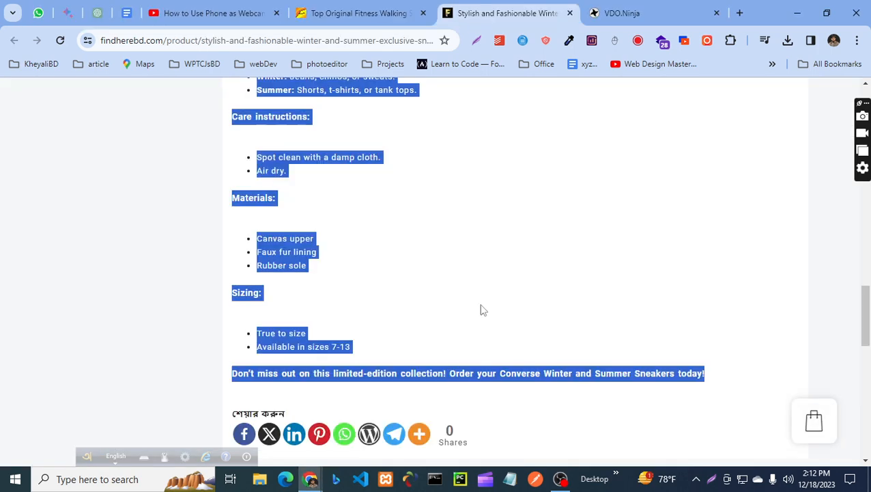
scroll(480, 311, "down", 4)
scroll(478, 311, "down", 2)
scroll(515, 298, "up", 1)
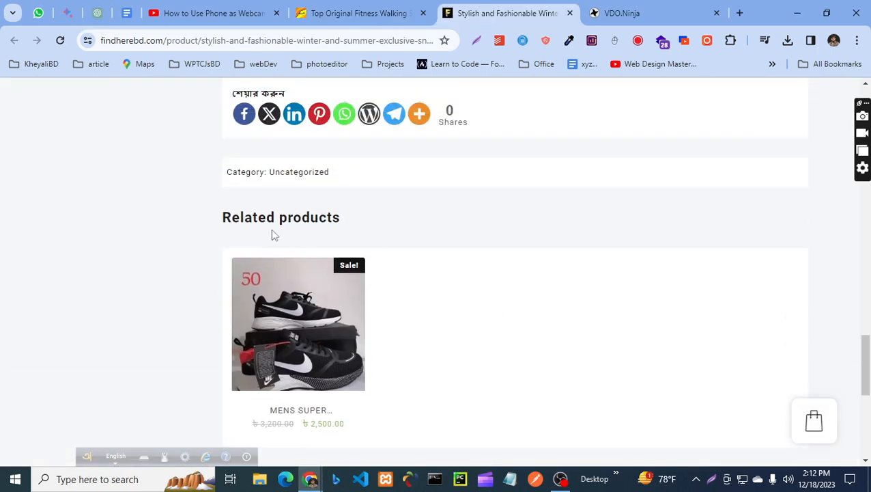
double_click(214, 220)
key("alt+Tab")
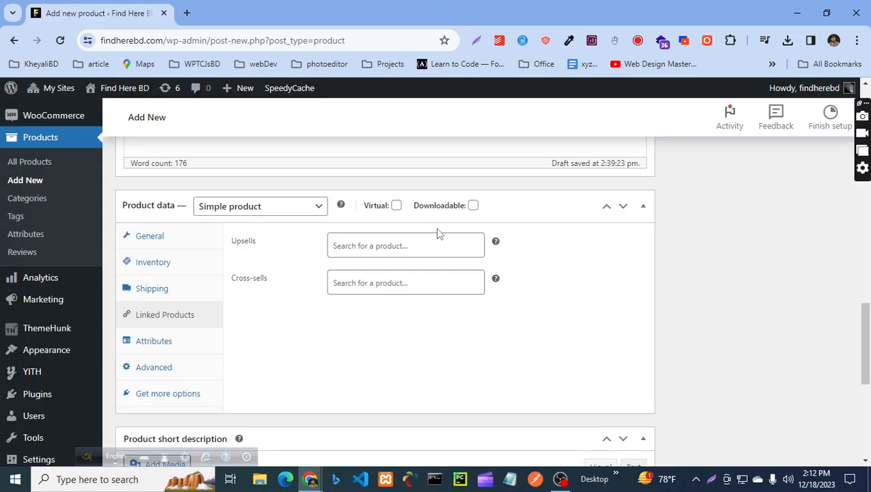
key("alt+Tab")
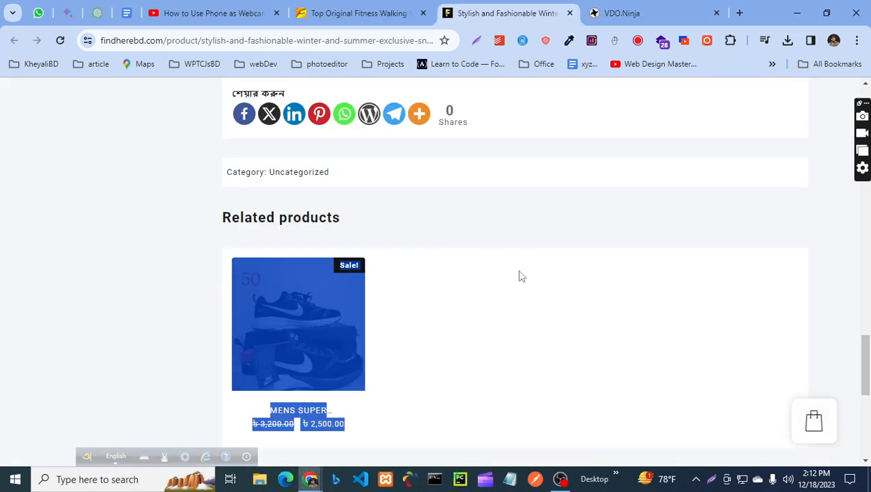
scroll(520, 276, "up", 5)
scroll(520, 276, "up", 10)
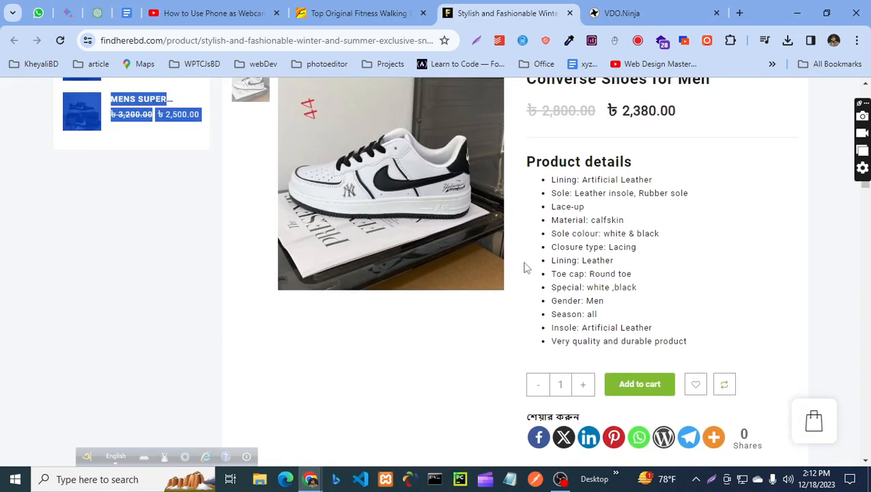
scroll(524, 271, "down", 5)
scroll(525, 269, "down", 12)
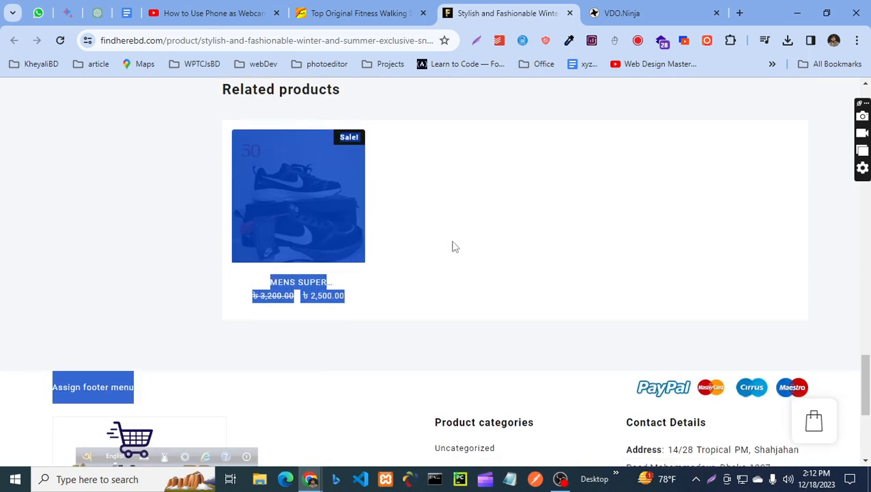
Step: Return to the new product's editor and add "MENS SUPER COMFORTABLE LIGHTWEIGHT FASHION SHOE (#145)" as an upsell
left_click(453, 246)
scroll(449, 223, "up", 1)
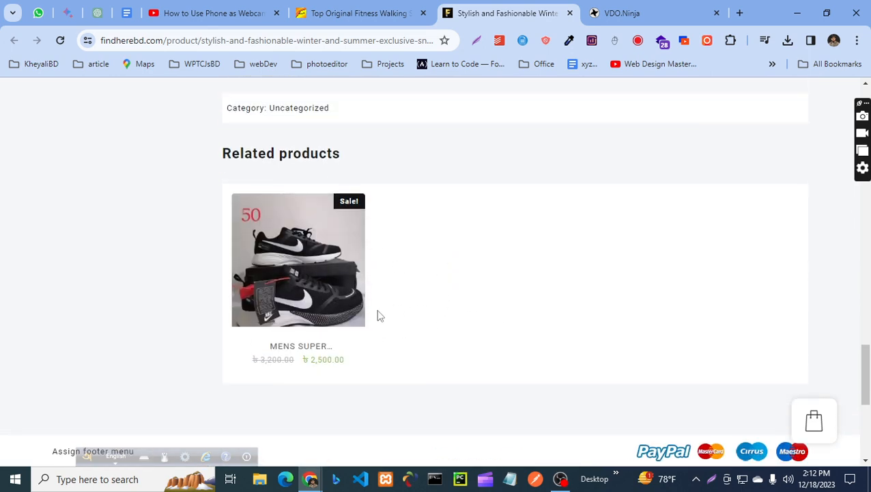
key("alt+Tab")
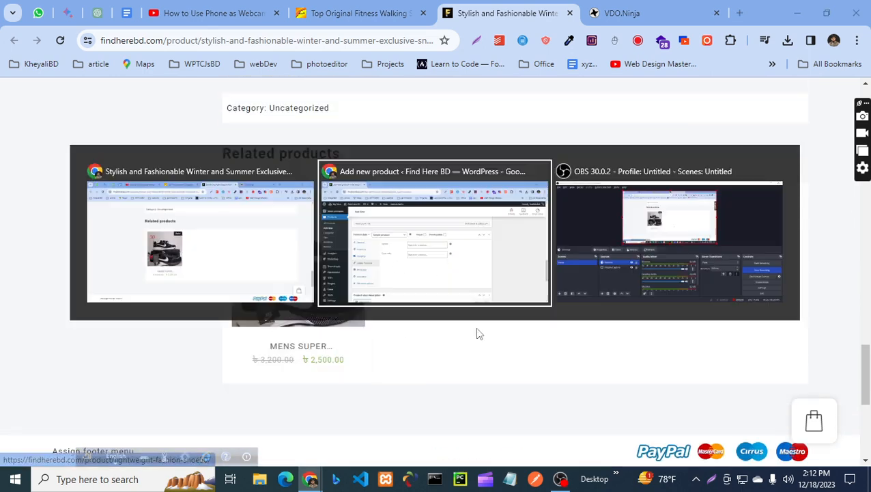
left_click(358, 245)
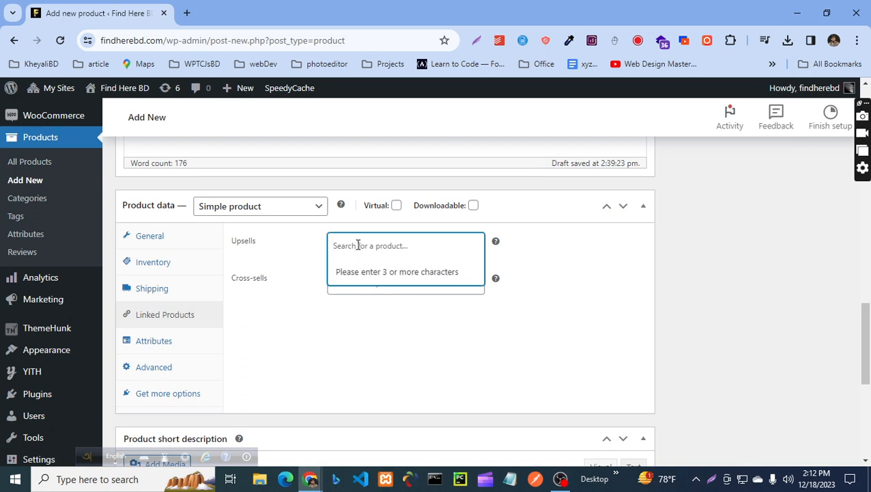
type("men")
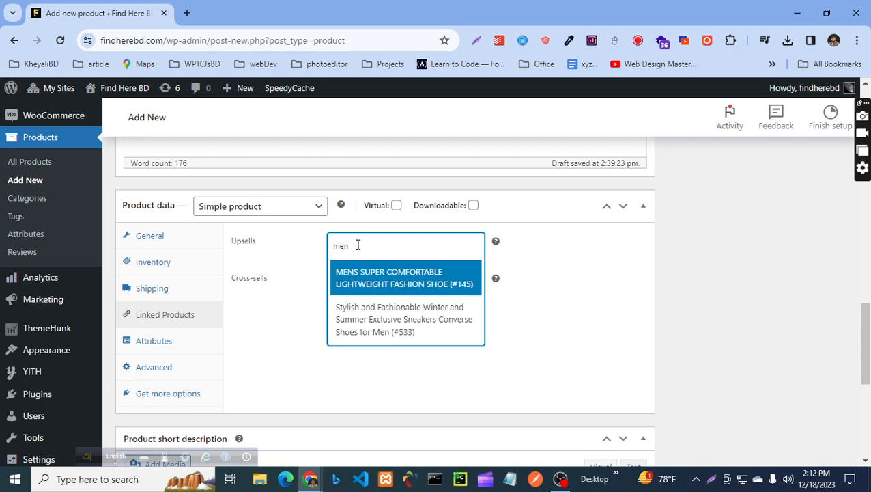
left_click(389, 284)
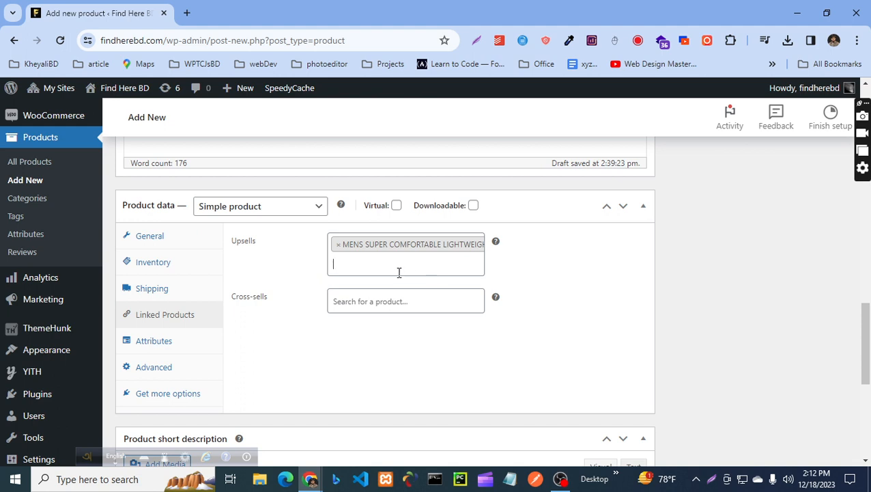
Step: Search for "men" and add "Stylish and Fashionable Winter and Summer Exclusive Sneakers Converse Shoes for Men (#533)" as a cross-sell
left_click(371, 300)
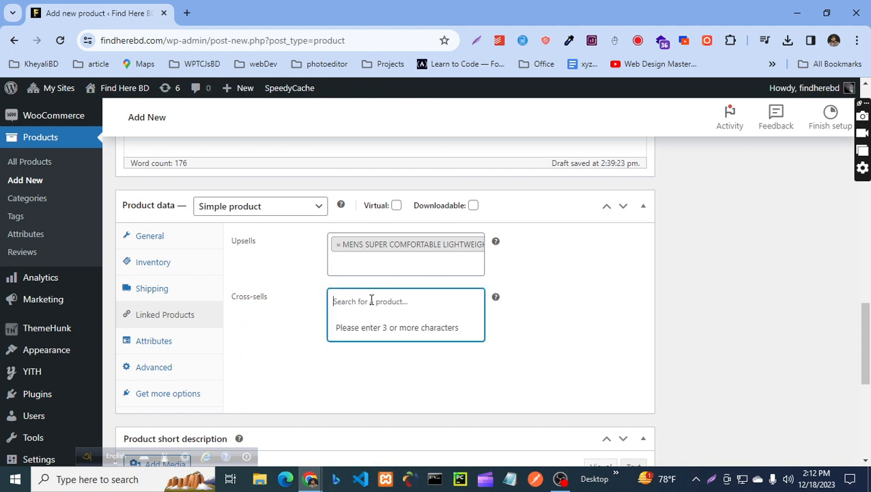
type("men")
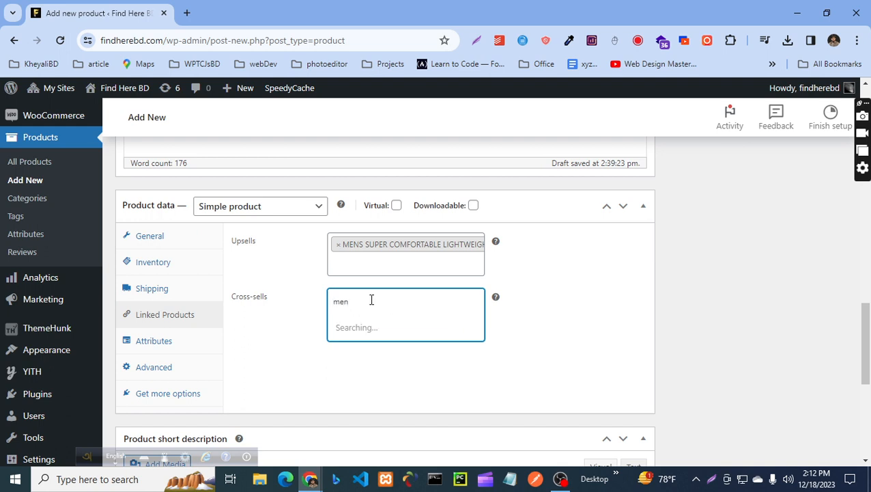
left_click(372, 374)
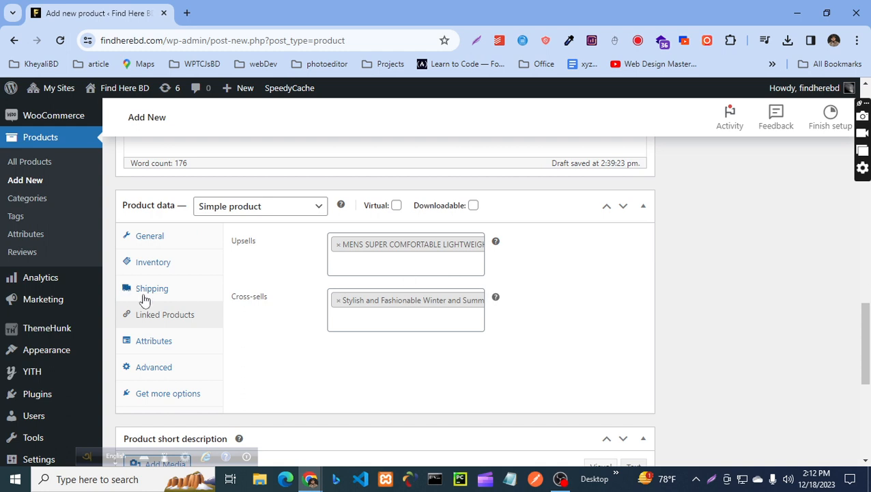
Step: Show the new product's attribute settings and examine the Additional information and product details on the existing sneaker's store page
left_click(144, 348)
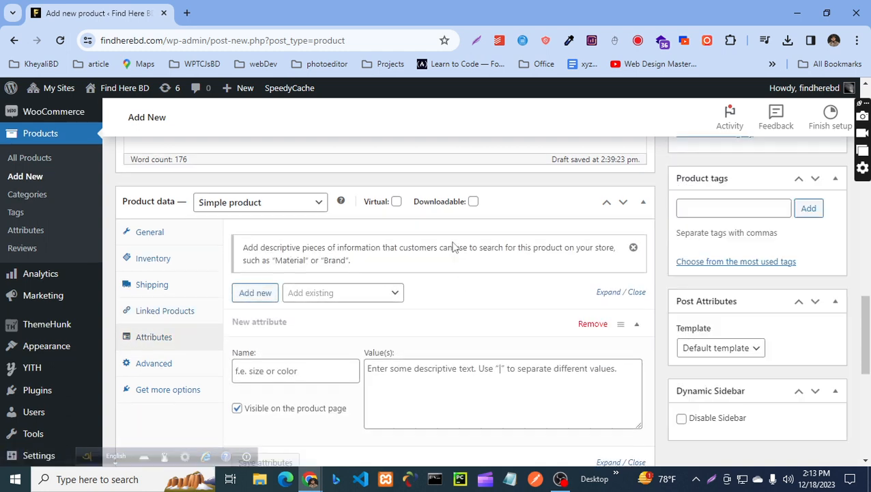
scroll(452, 245, "down", 1)
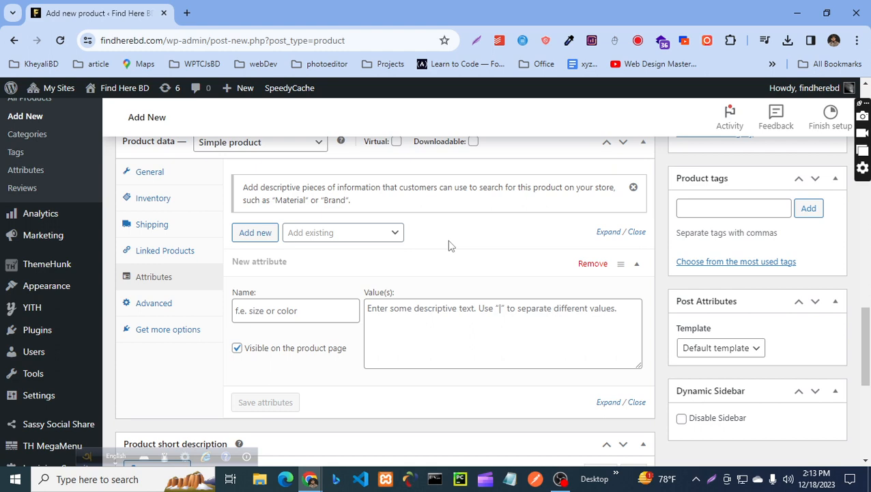
key("alt+Tab")
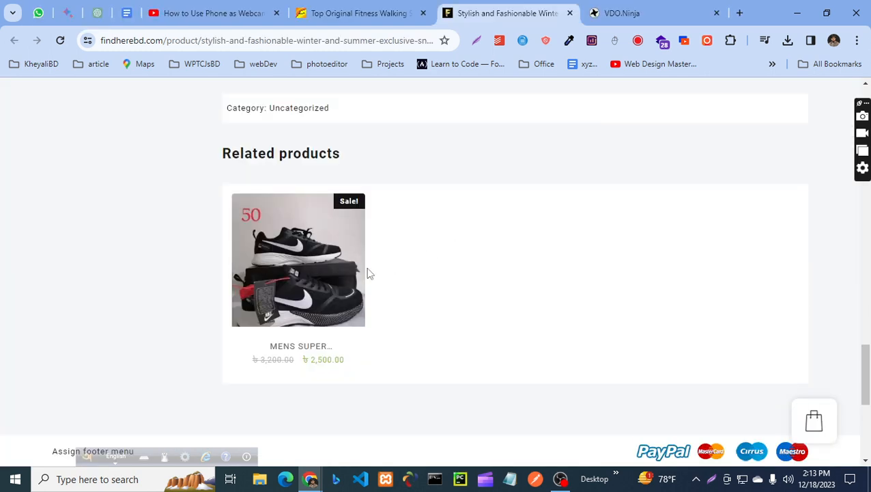
scroll(399, 265, "up", 5)
scroll(399, 265, "up", 15)
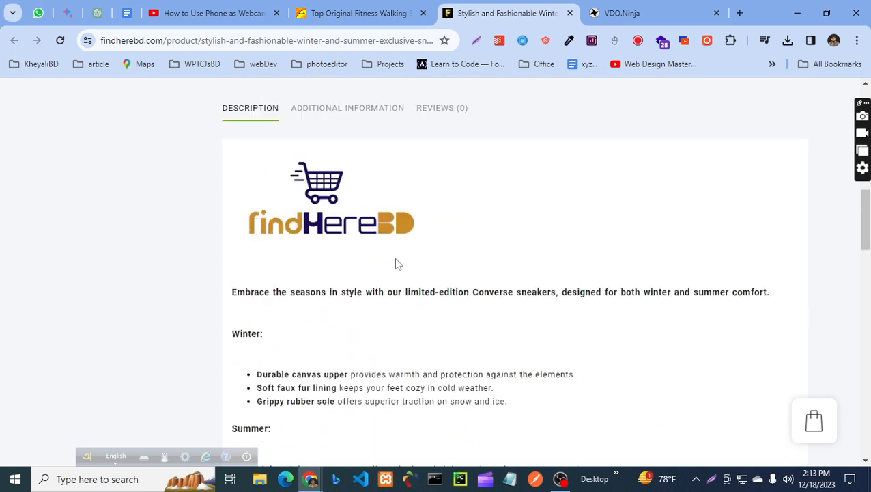
left_click(369, 258)
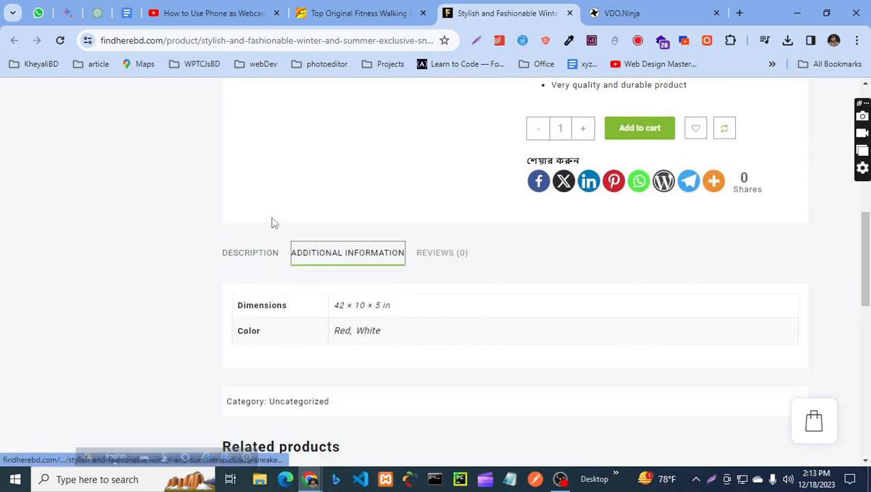
key("alt+Tab")
key("alt+Tab")
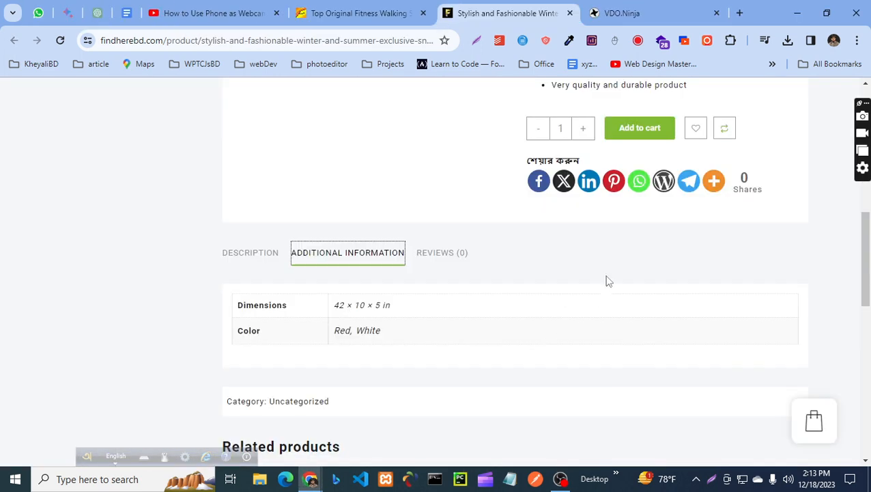
scroll(605, 282, "up", 10)
scroll(635, 259, "down", 4)
left_click_drag(526, 97, 610, 236)
left_click(610, 236)
scroll(607, 220, "up", 1)
scroll(607, 228, "down", 2)
Step: Return to the new product's editor and show its advanced settings for purchase note, menu order and reviews
key("alt+Tab")
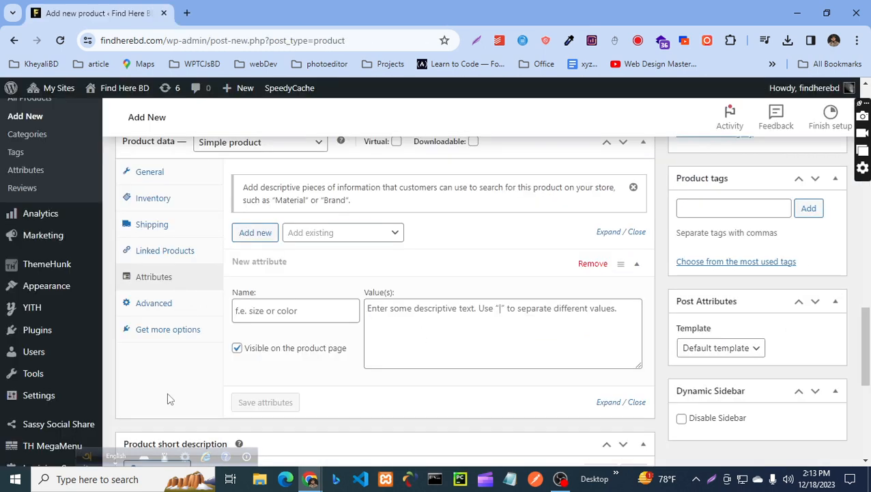
left_click(156, 305)
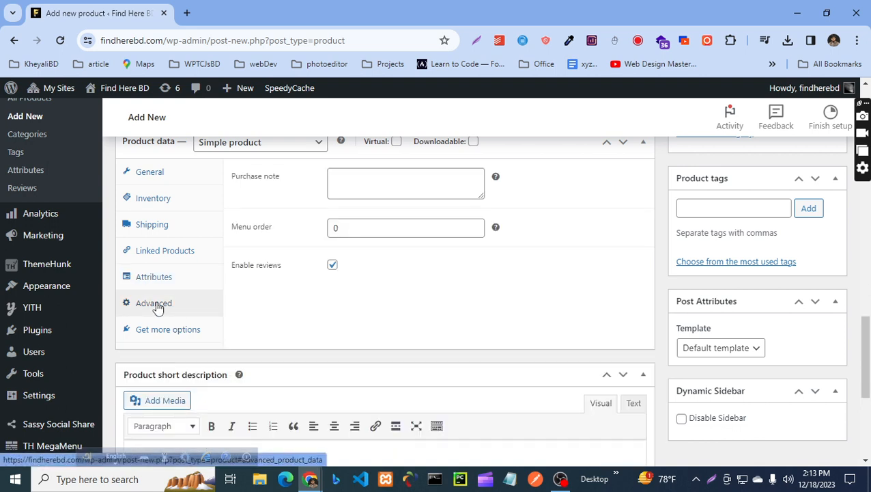
scroll(505, 413, "up", 1)
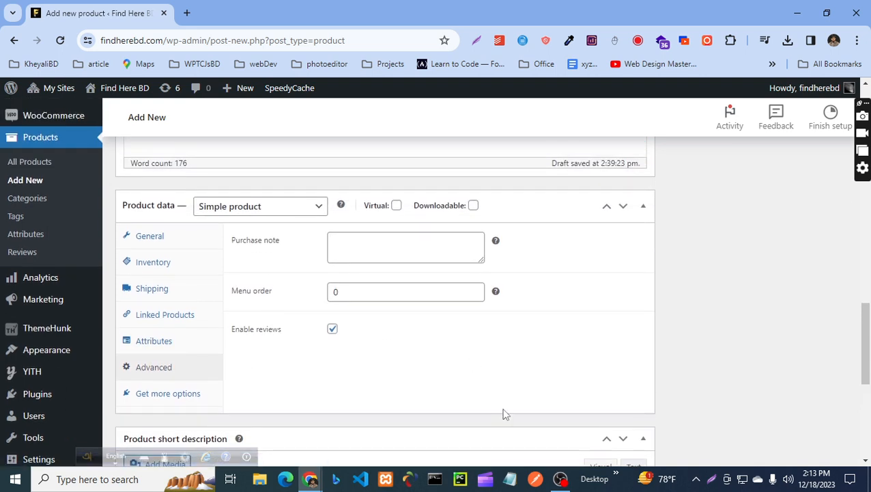
left_click(343, 255)
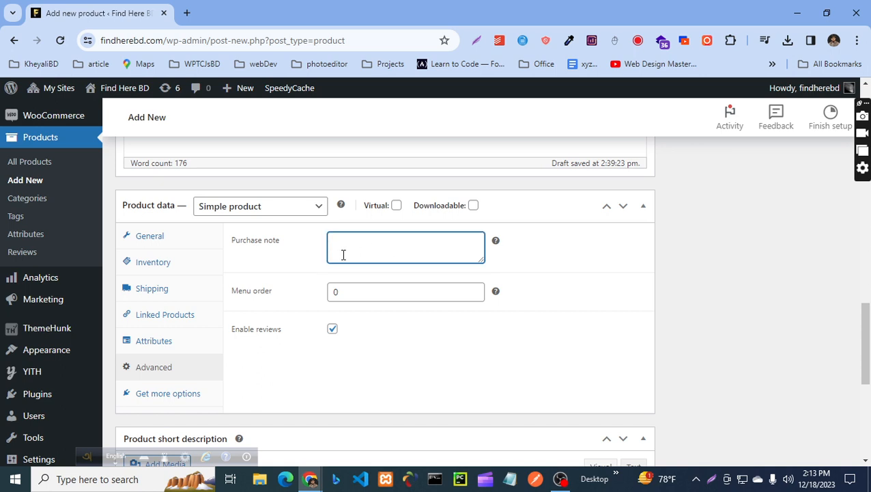
scroll(344, 256, "down", 1)
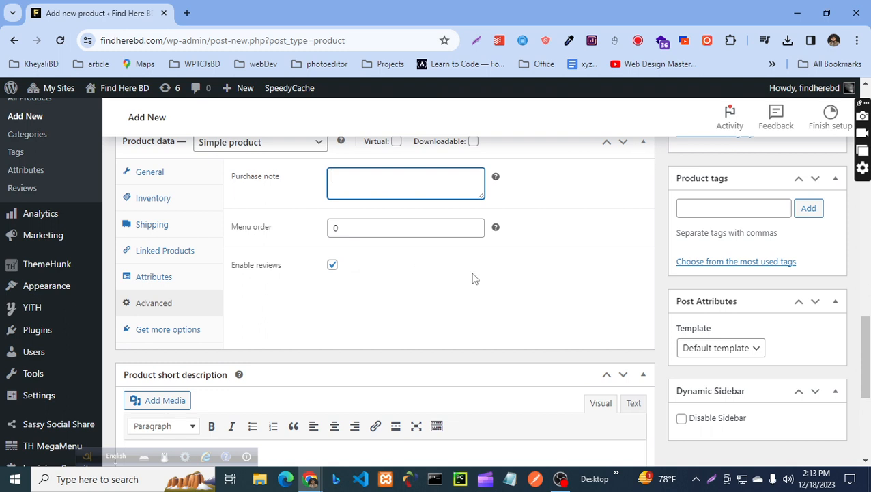
Step: Place the cursor in the empty Product short description editor
scroll(406, 283, "down", 1)
scroll(401, 263, "down", 2)
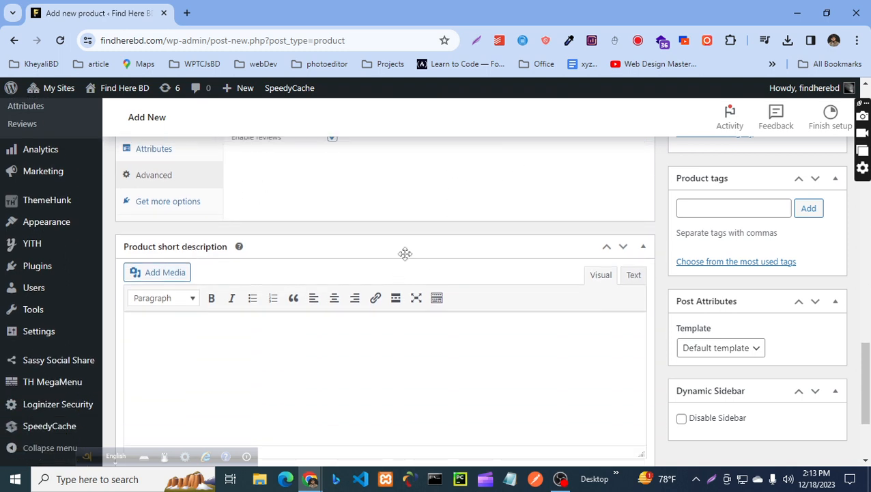
left_click(243, 303)
scroll(245, 303, "up", 1)
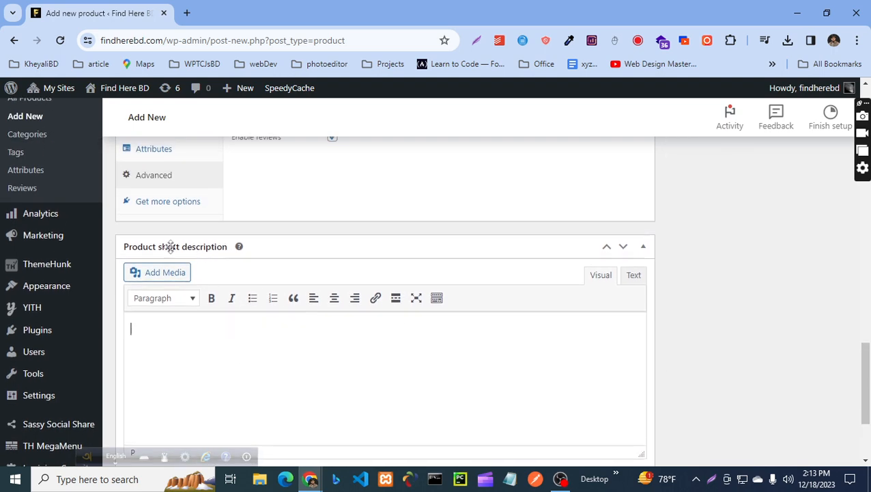
scroll(210, 245, "down", 1)
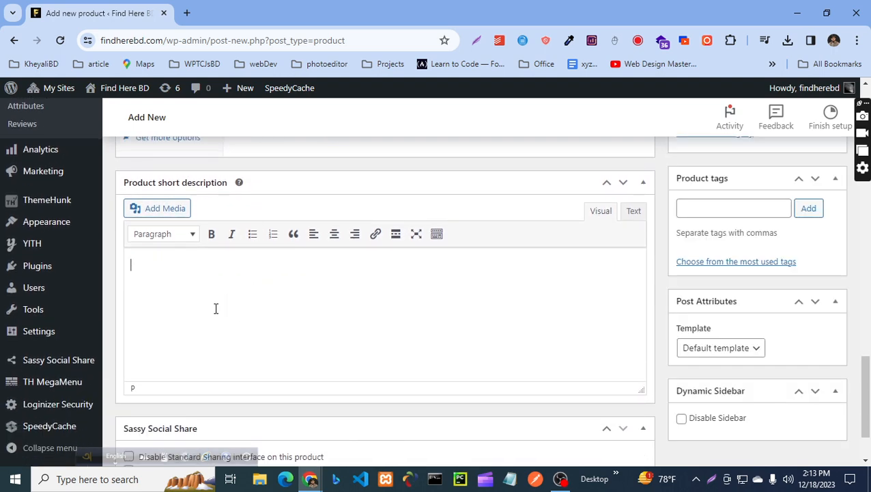
Step: Examine the title, prices and Product details list on the existing sneaker's store page
key("alt+Tab")
scroll(236, 305, "up", 7)
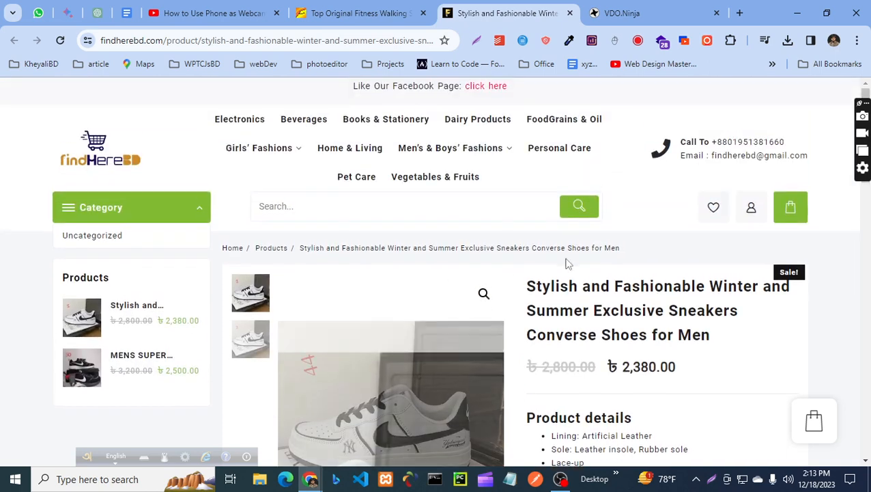
scroll(602, 260, "down", 2)
left_click_drag(528, 290, 598, 349)
scroll(592, 359, "down", 1)
left_click(651, 315)
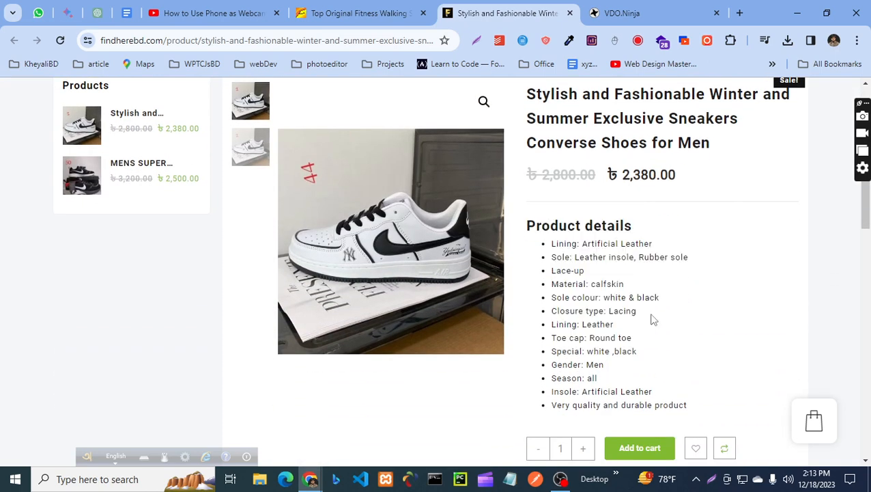
scroll(650, 313, "up", 1)
scroll(559, 239, "down", 2)
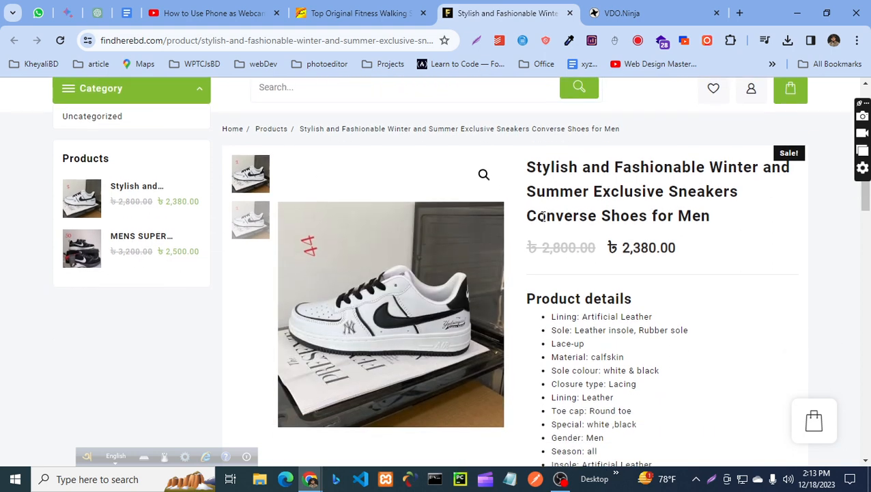
Step: Copy the "Product details" heading and its whole bullet list, through "Very quality and durable product", from the existing sneaker's page
scroll(554, 309, "down", 2)
left_click_drag(527, 224, 706, 280)
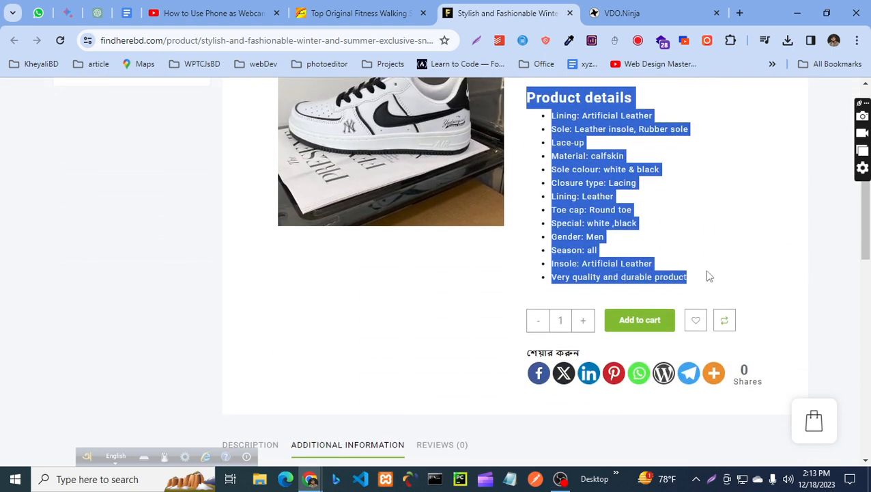
key("alt+Tab")
key("alt+Tab")
Step: Review the individual Product details bullets, such as sole, closure type and toe cap, on the existing sneaker's page
scroll(686, 235, "up", 1)
left_click(681, 231)
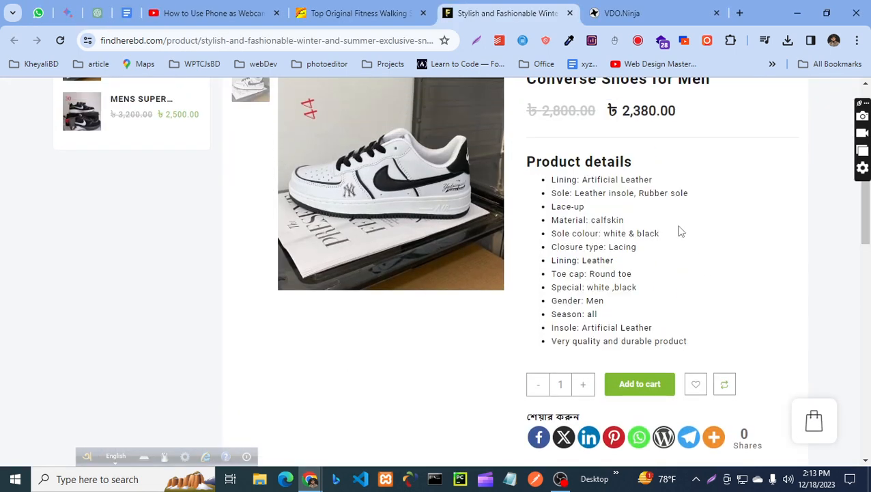
scroll(680, 231, "up", 1)
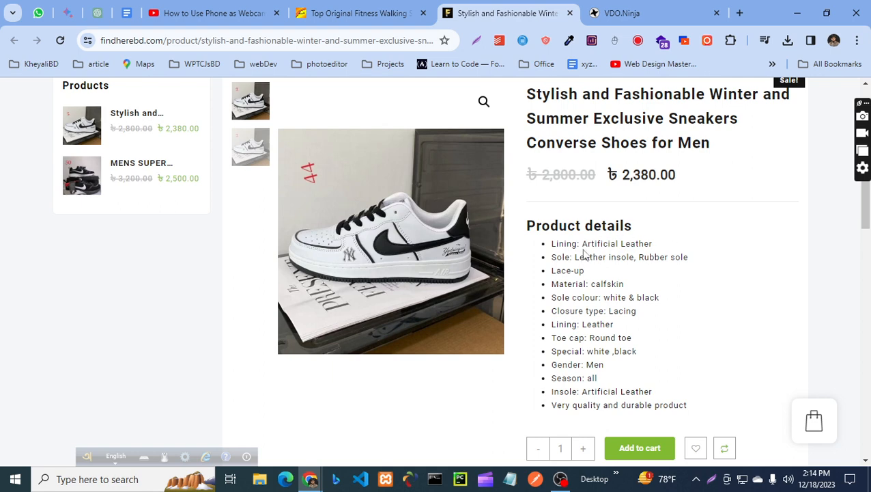
left_click_drag(555, 257, 582, 312)
left_click(574, 257)
left_click(569, 301)
left_click(565, 337)
scroll(591, 312, "down", 1)
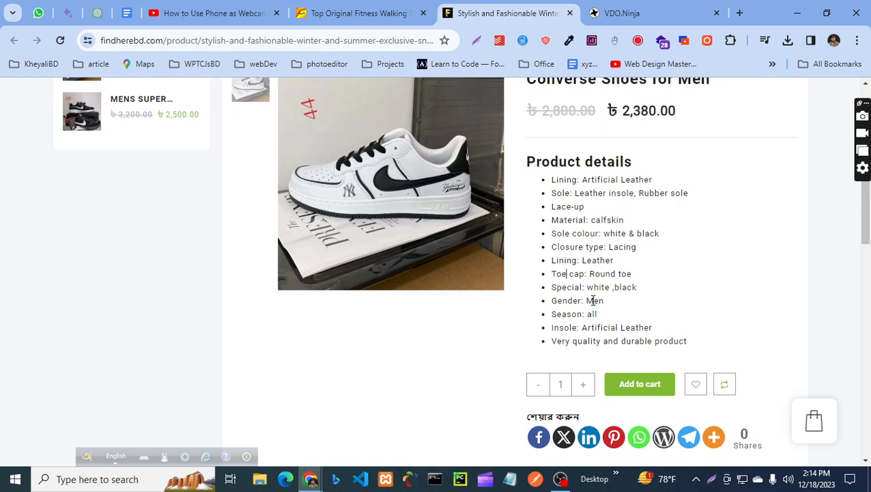
Step: Paste the copied Product details text into the new product's short description and review the pasted list
key("alt+Tab")
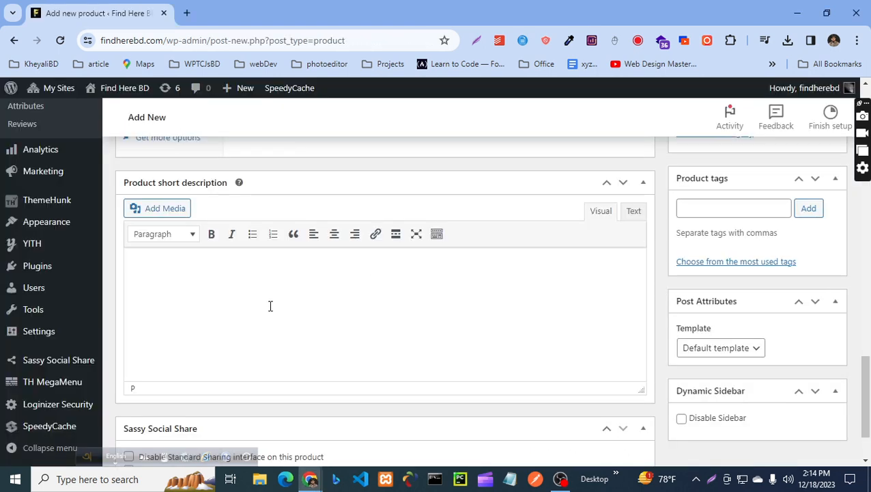
key("ctrl+v")
scroll(374, 259, "down", 1)
scroll(182, 289, "down", 1)
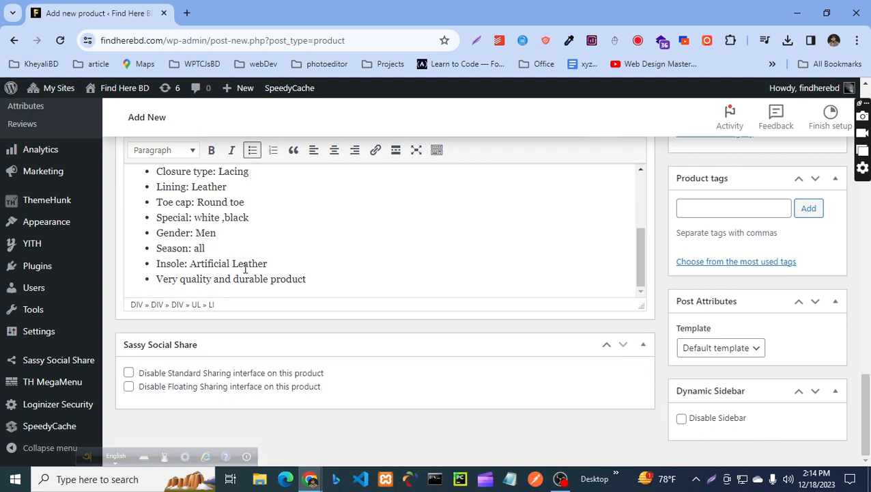
scroll(259, 270, "up", 4)
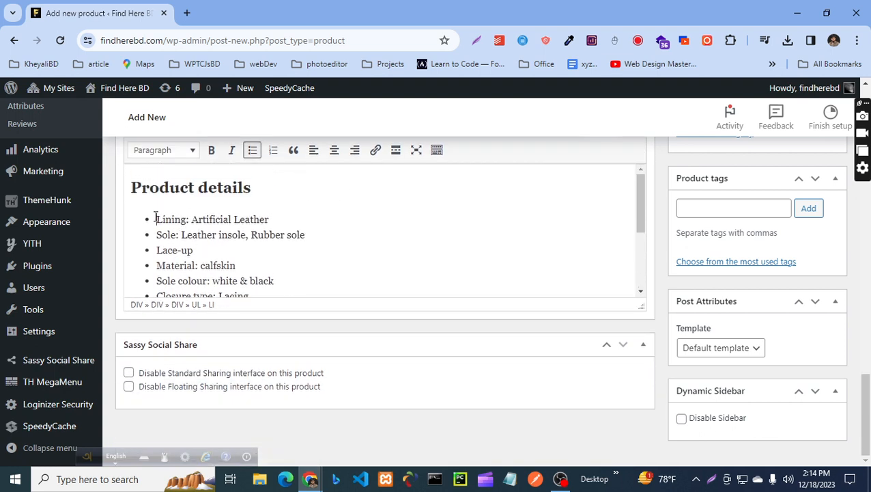
scroll(279, 221, "down", 3)
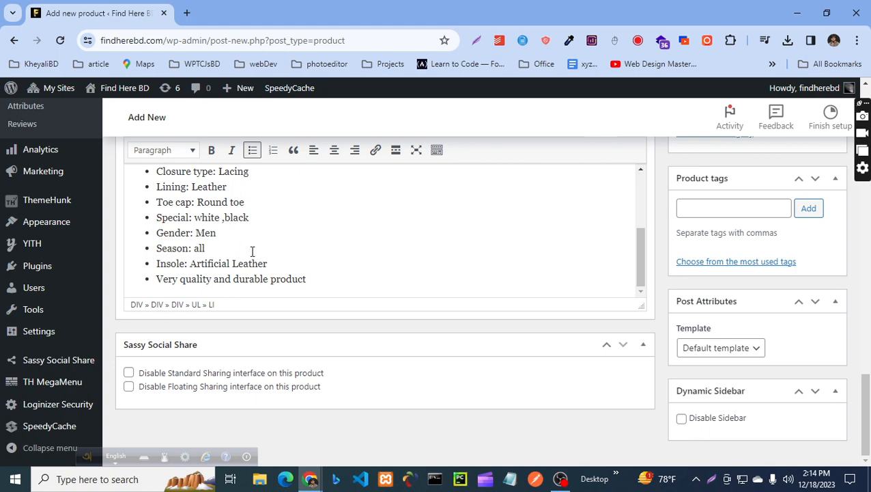
scroll(312, 334, "up", 10)
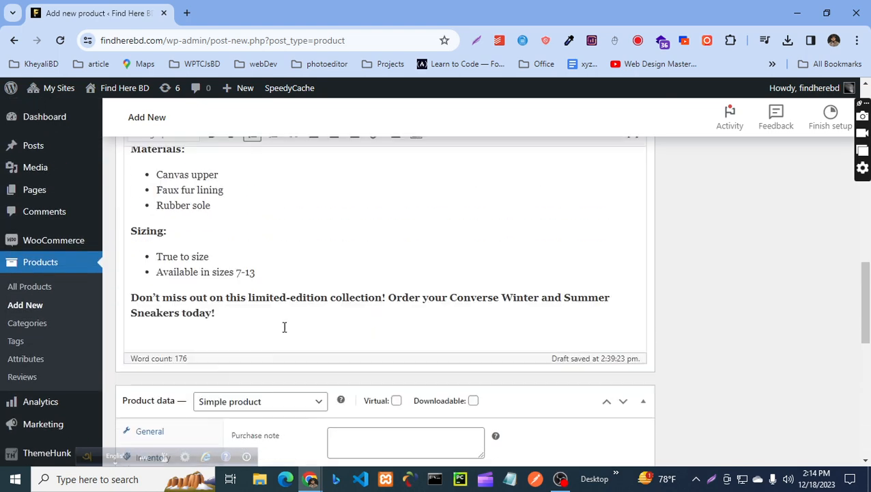
scroll(300, 319, "down", 4)
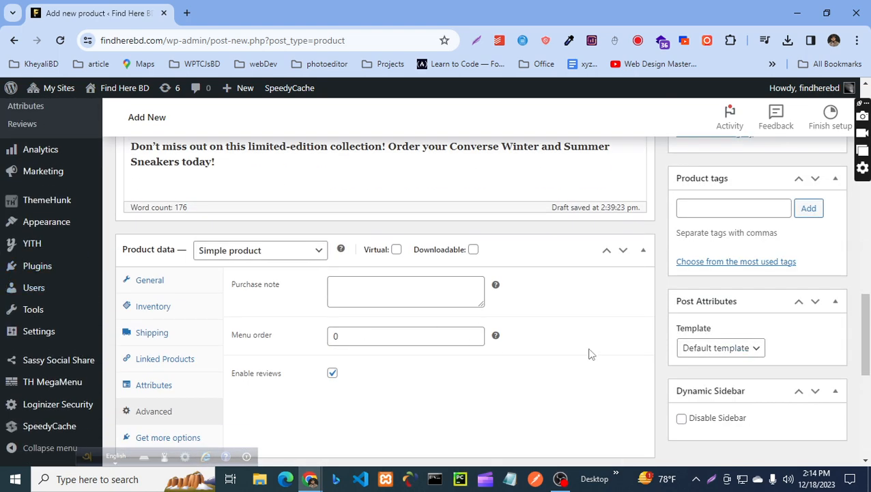
Step: Open the new product's product image picker and switch it to uploading files
scroll(607, 312, "up", 15)
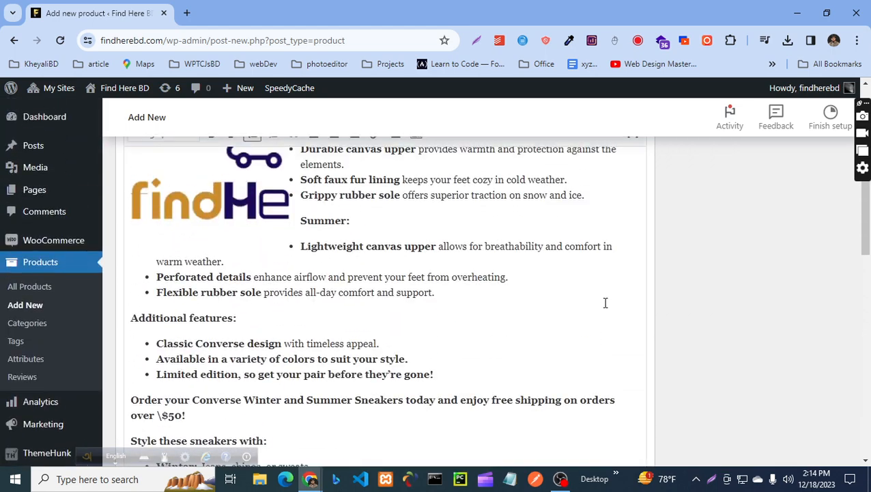
scroll(745, 275, "up", 2)
scroll(751, 273, "down", 4)
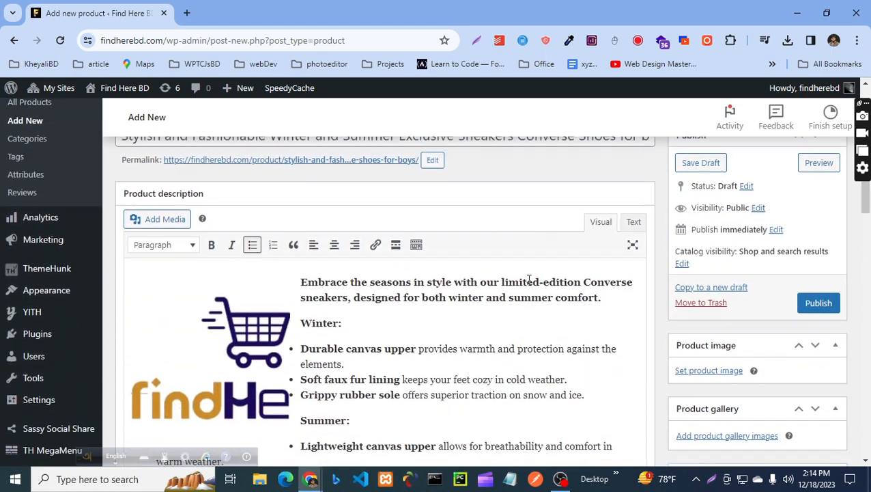
scroll(550, 280, "down", 1)
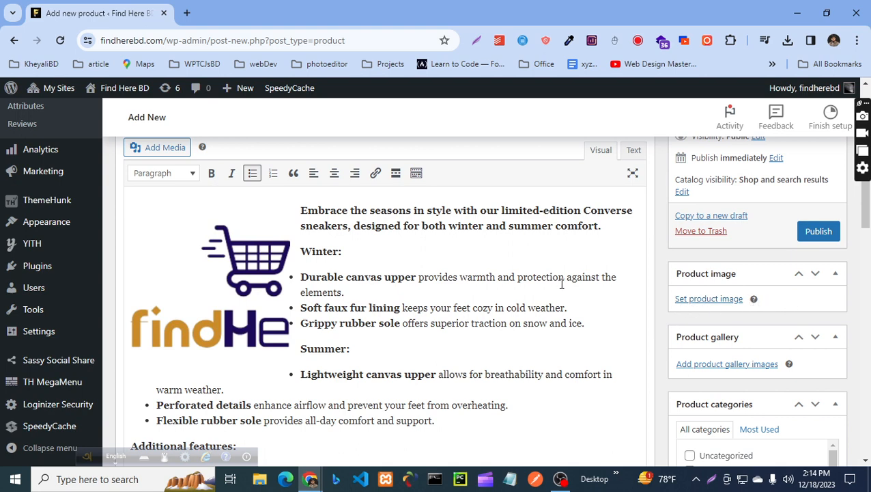
left_click(706, 300)
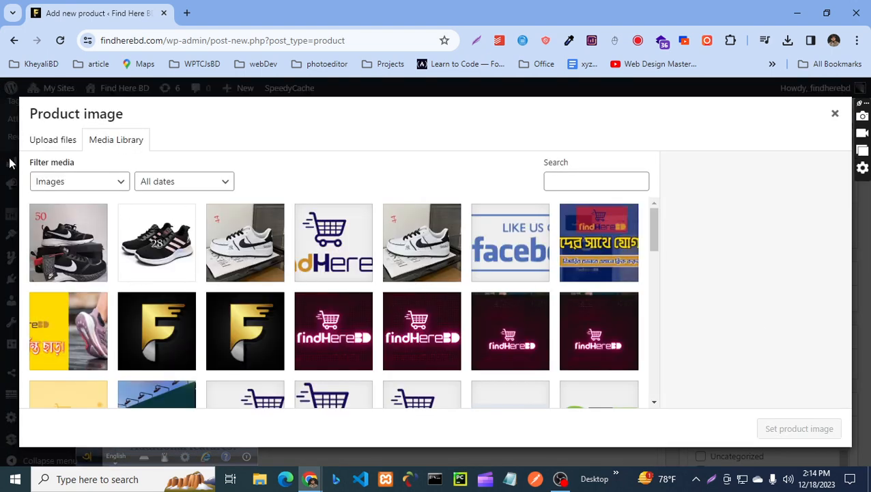
left_click(48, 142)
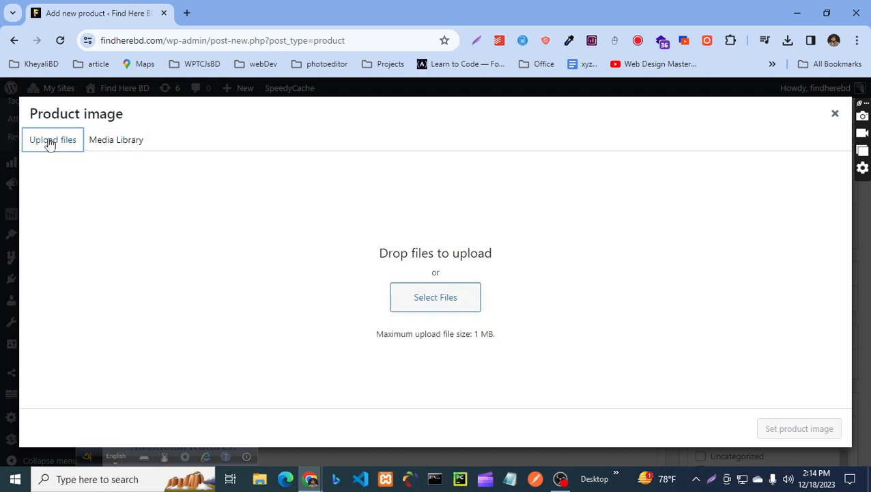
left_click(425, 303)
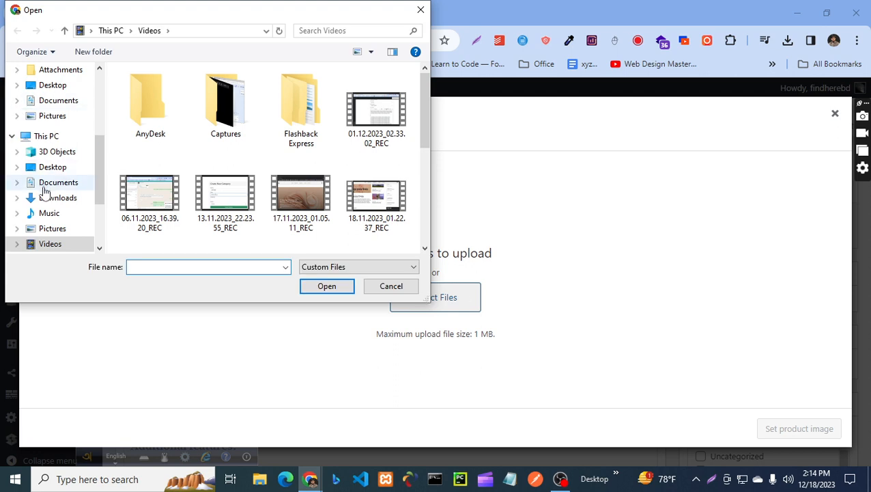
scroll(48, 181, "up", 4)
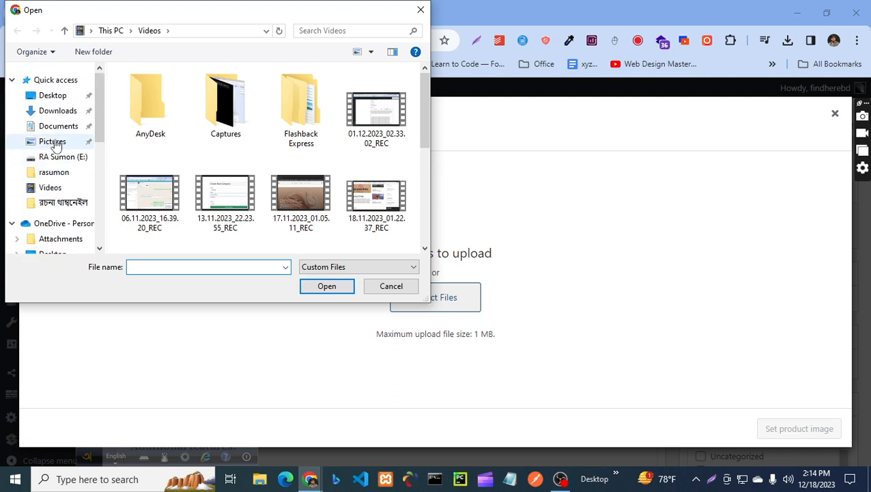
left_click(55, 113)
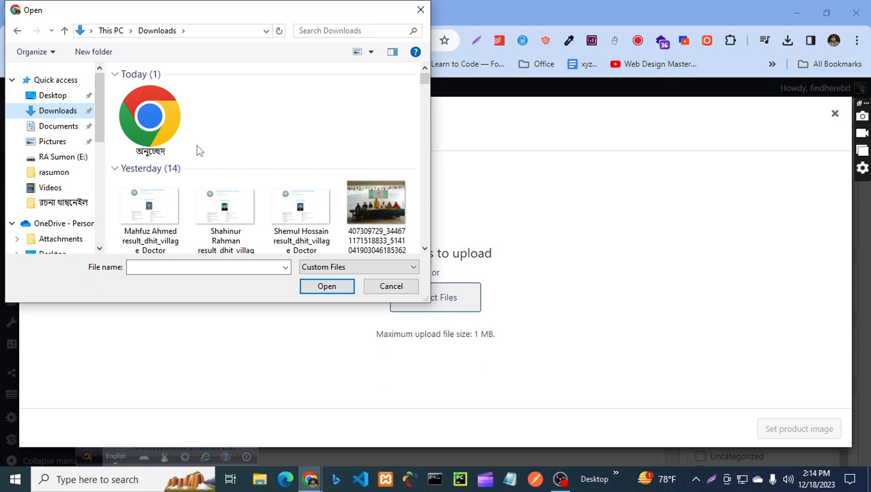
left_click(420, 9)
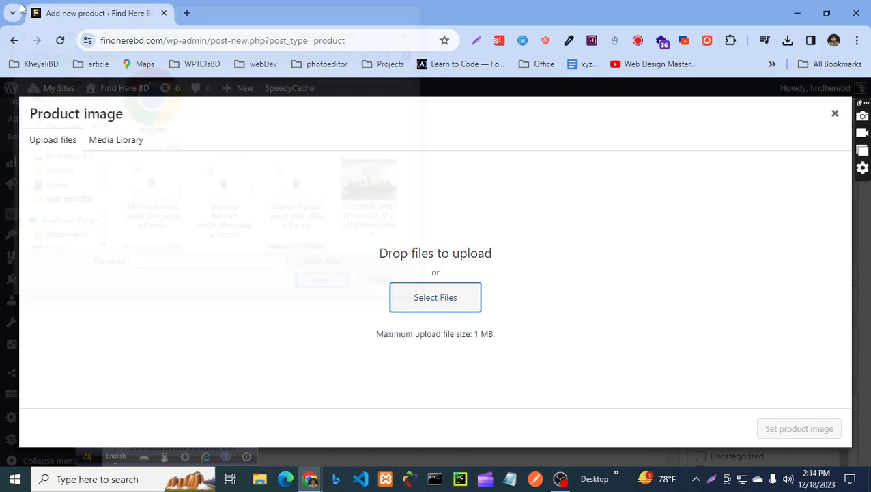
Step: Upload 51T5S+MHd9L.jpg, 6159l4pjQnL._AC_UF350,350_QL80_.jpg and 51xxWm13mBL._AC_UF1000,1000_QL80_.jpg from the browser's recent downloads to the media library
left_click(788, 41)
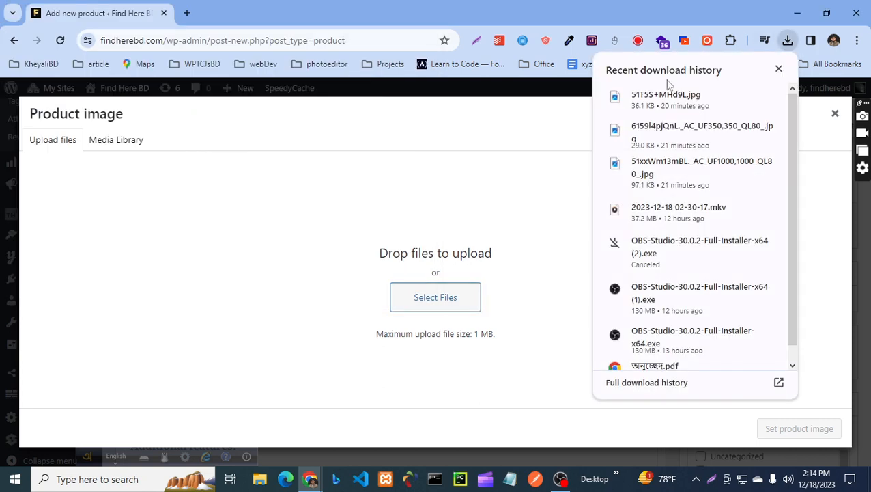
left_click_drag(683, 94, 447, 248)
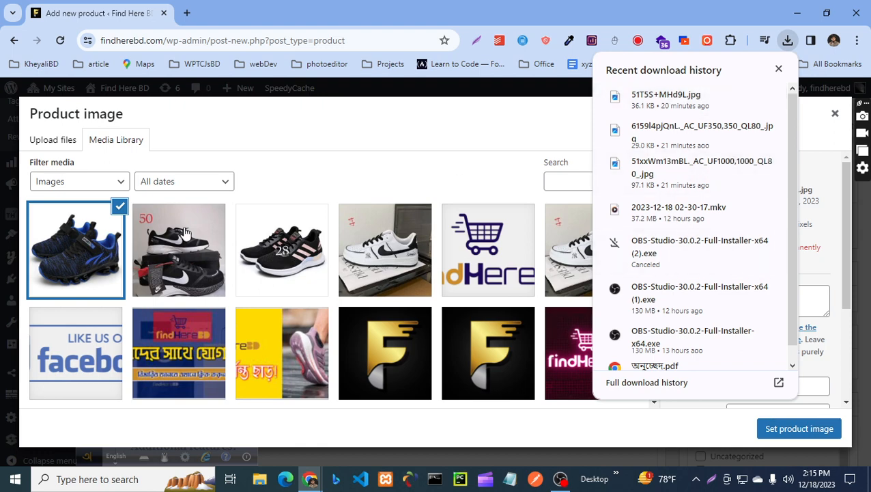
left_click_drag(666, 167, 328, 253)
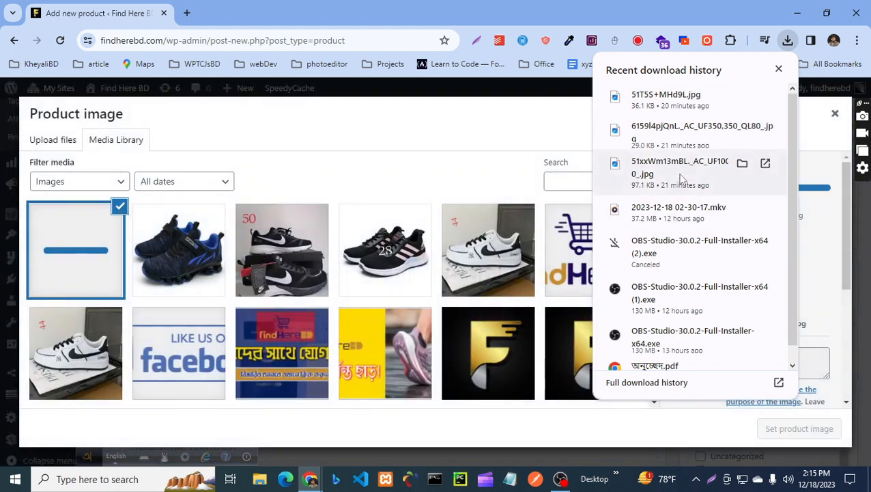
left_click_drag(678, 174, 331, 273)
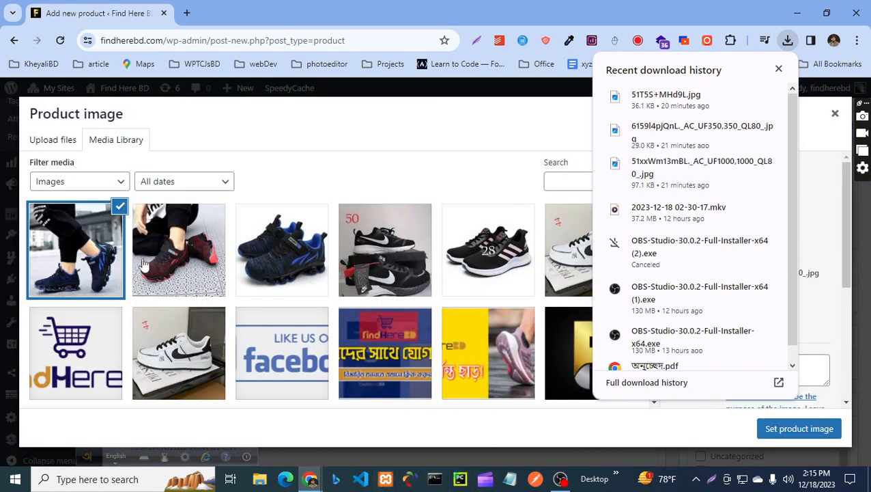
Step: Set the uploaded black-and-blue sneaker pair, 51T5SMHd9L.jpg, as the product image
left_click(320, 244)
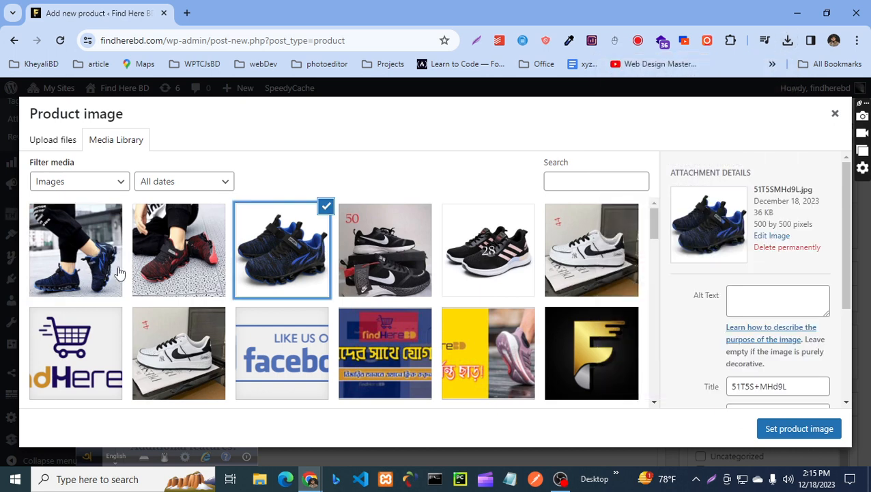
left_click(796, 433)
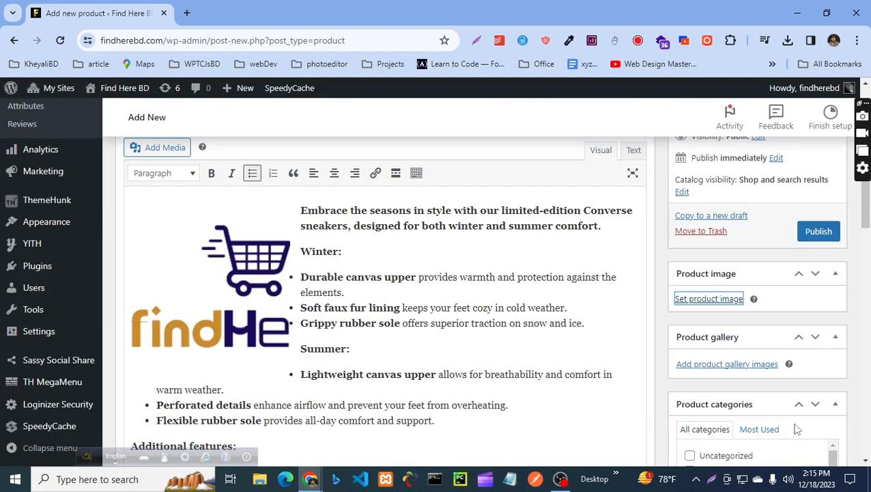
scroll(751, 308, "down", 1)
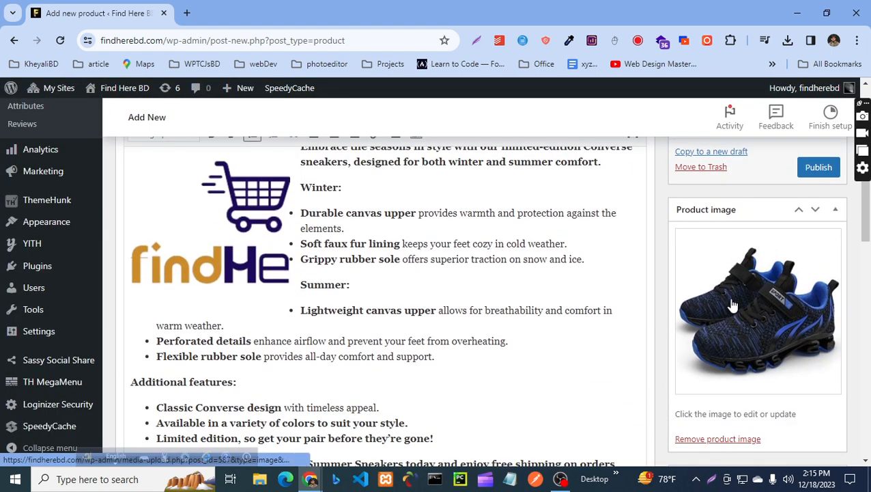
Step: Examine the main image and gallery thumbnails on the existing sneaker's store page, and return to the new product
scroll(733, 305, "down", 1)
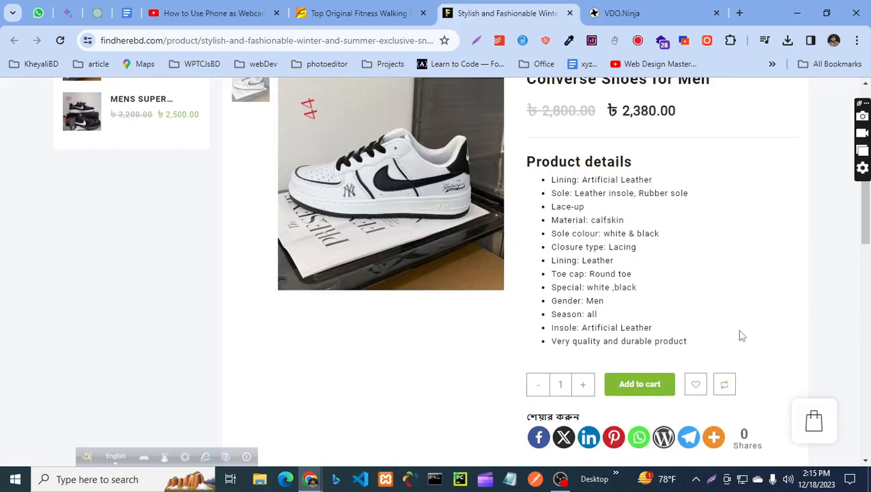
scroll(293, 213, "up", 2)
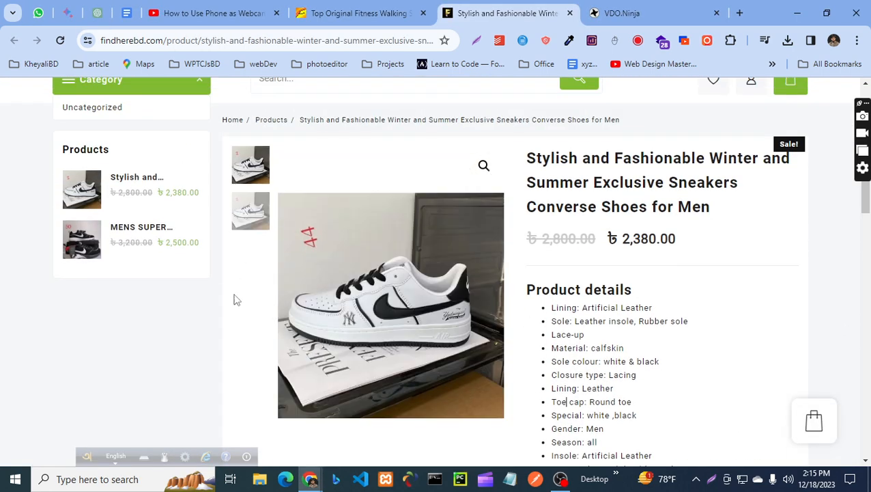
key("alt+Tab")
Step: Add the photo of the blue sneakers being worn, 51xxWm13mBL._AC_UF10001000_QL80_.jpg, to the product gallery
scroll(731, 340, "down", 2)
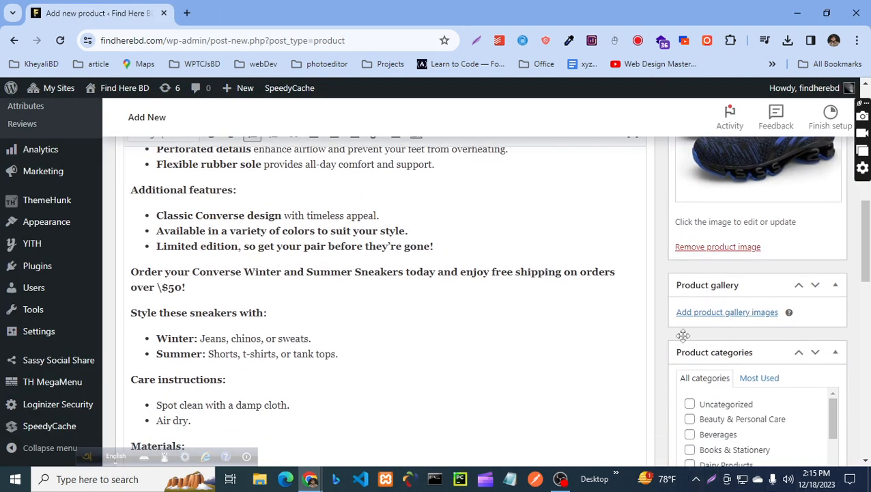
scroll(376, 373, "down", 1)
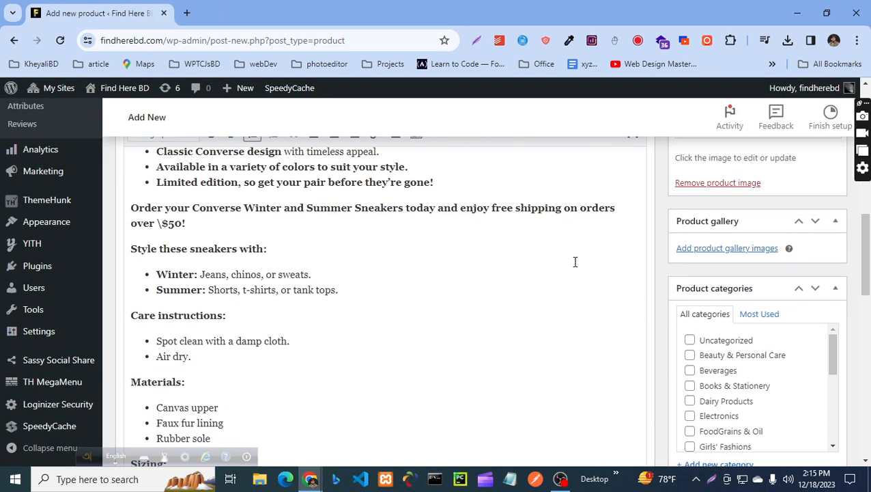
left_click(720, 251)
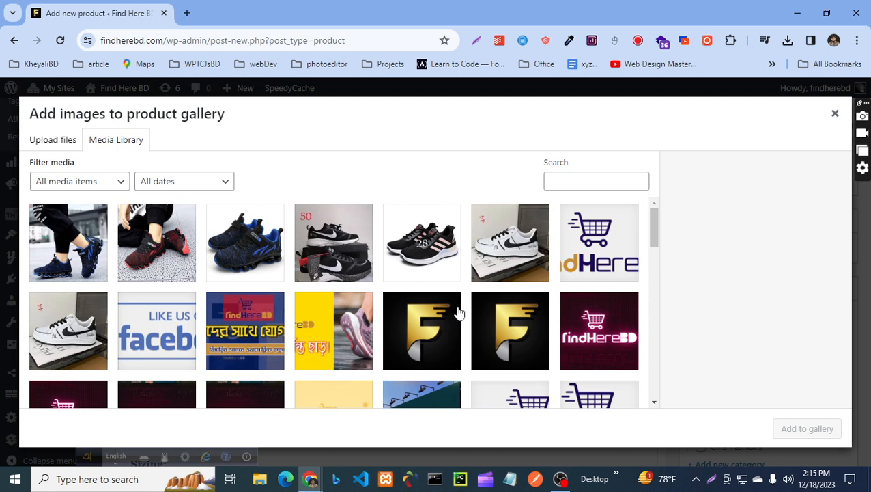
left_click(161, 234)
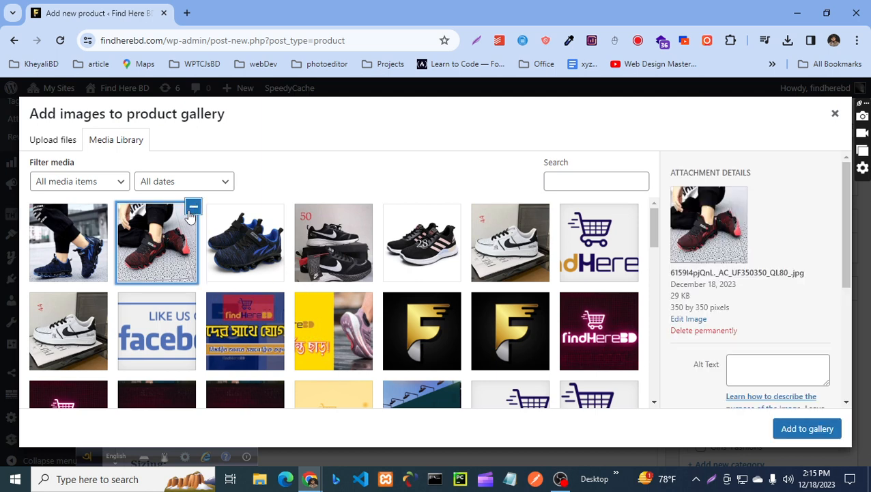
left_click(86, 246)
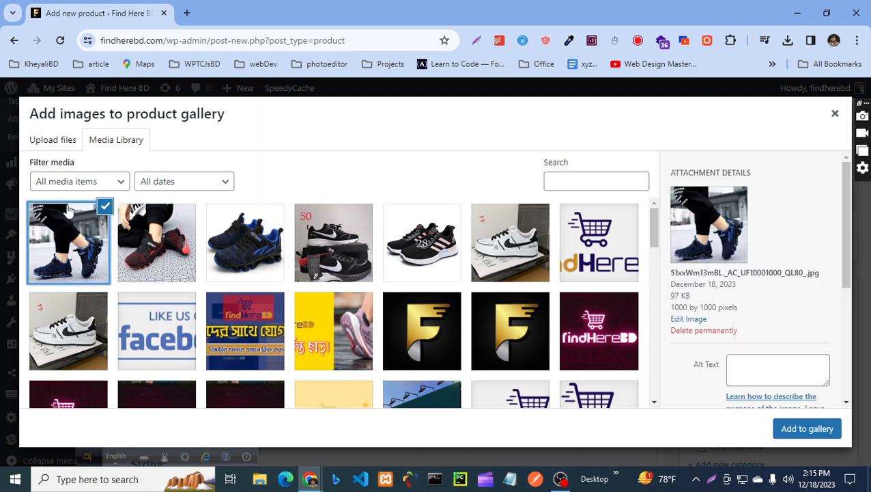
left_click(805, 430)
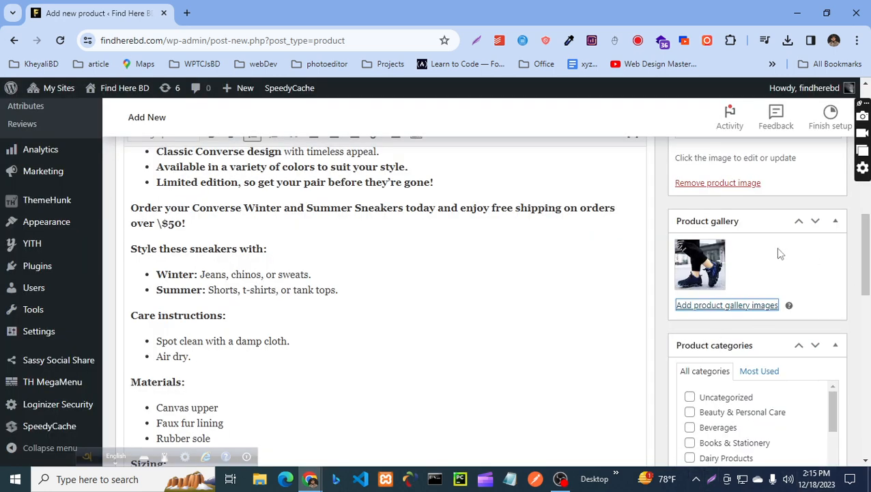
scroll(780, 253, "down", 1)
scroll(755, 312, "up", 2)
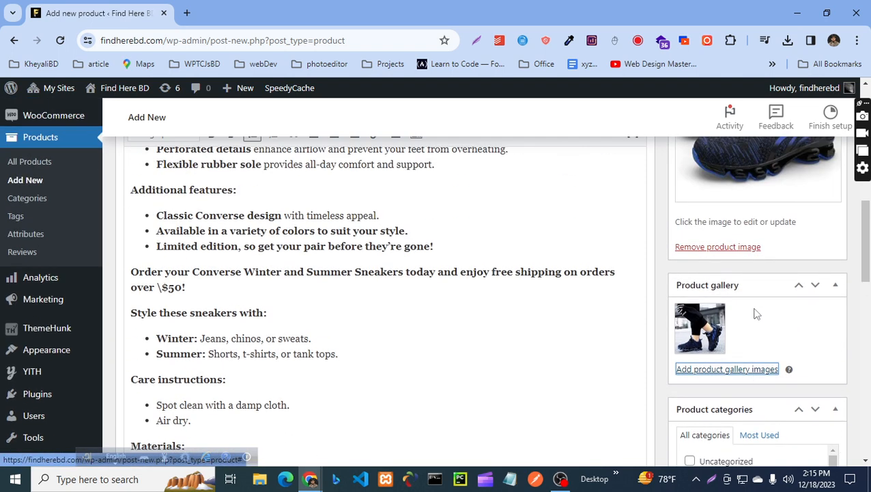
Step: Assign the product to the Shoes category under Men's & Boys' Fashions
scroll(756, 314, "down", 4)
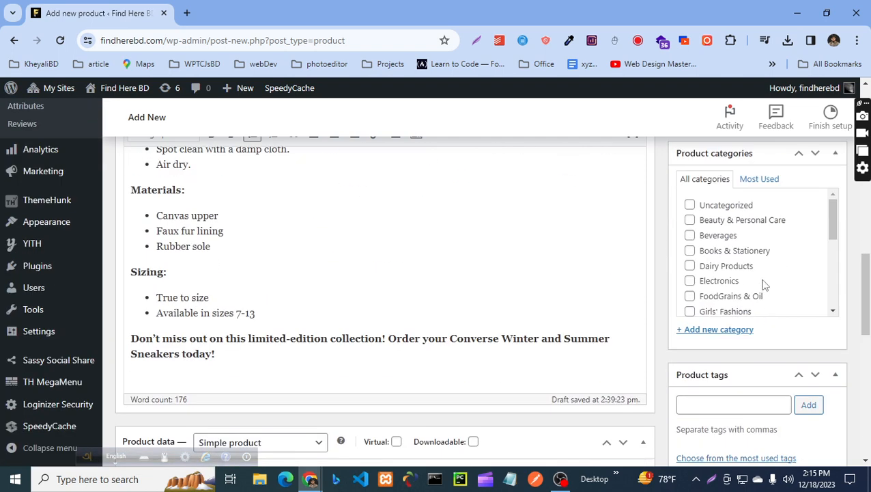
scroll(751, 258, "down", 2)
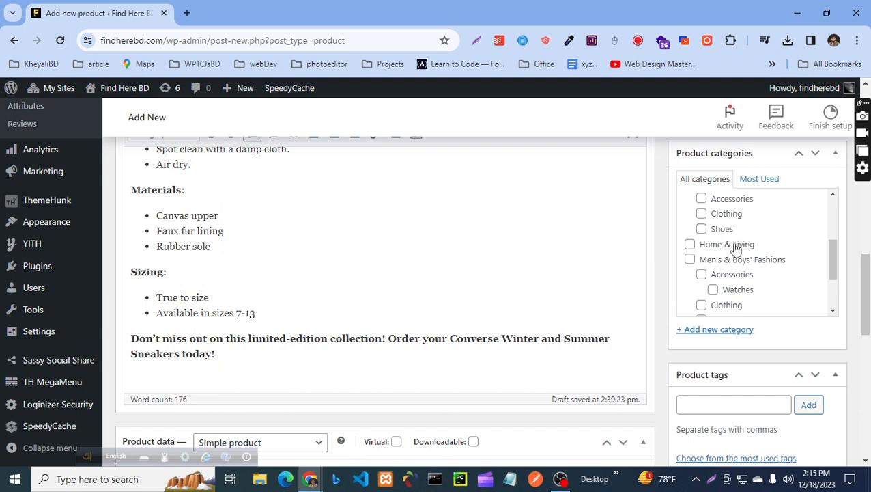
scroll(741, 275, "up", 1)
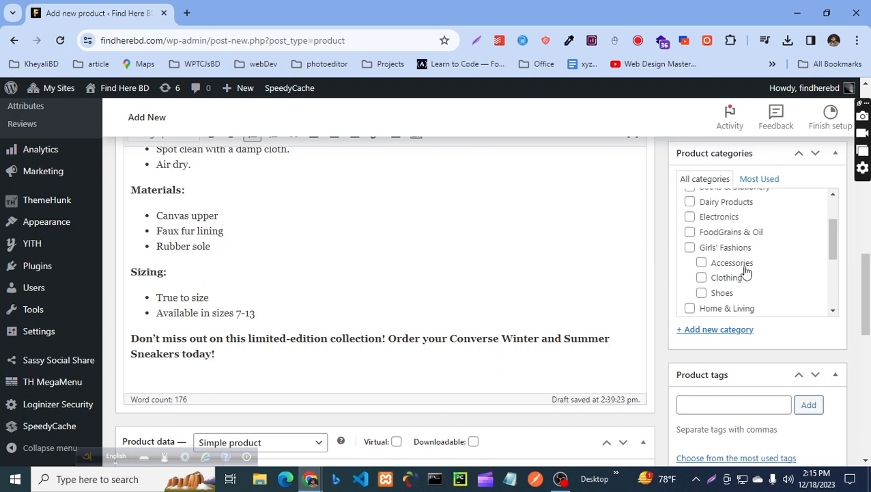
scroll(744, 251, "up", 1)
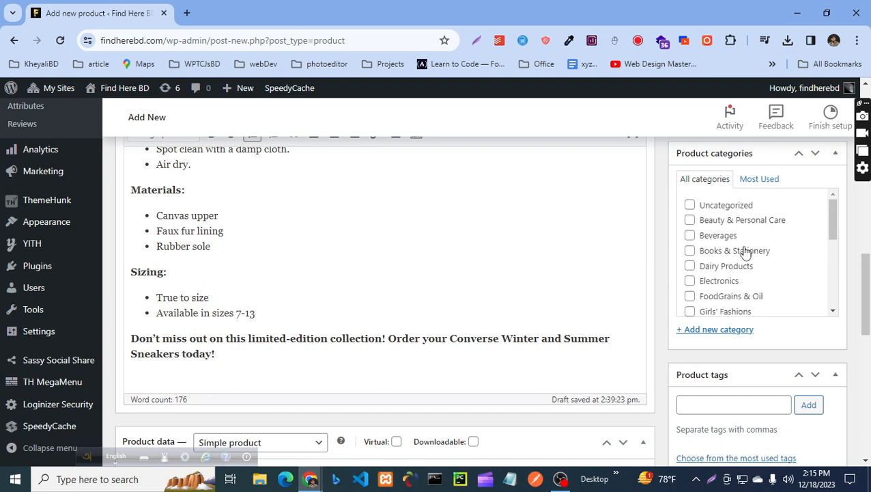
scroll(731, 243, "down", 2)
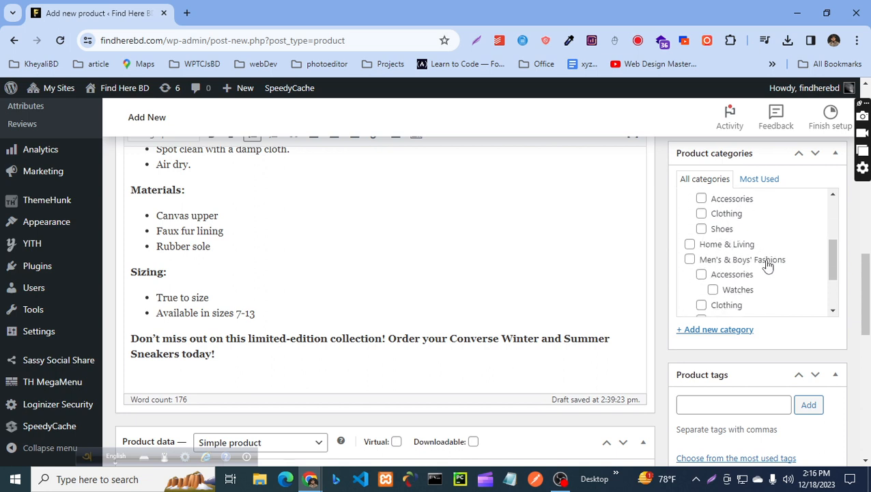
scroll(768, 263, "down", 1)
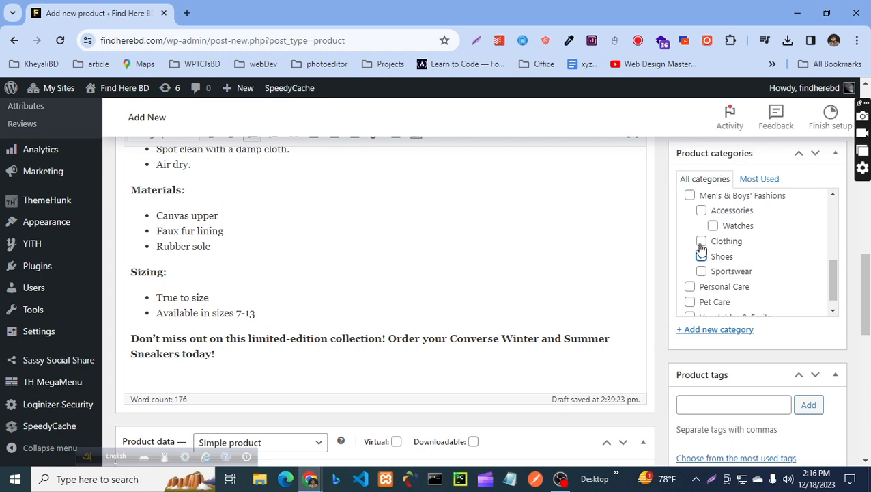
scroll(718, 251, "down", 1)
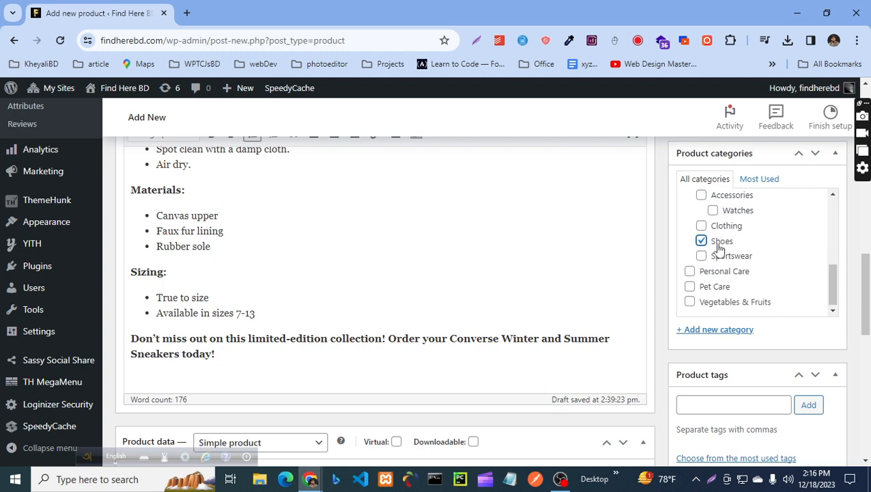
Step: Copy the words "Converse Shoes" from the product title for use as a product tag
scroll(618, 273, "down", 1)
scroll(615, 273, "down", 1)
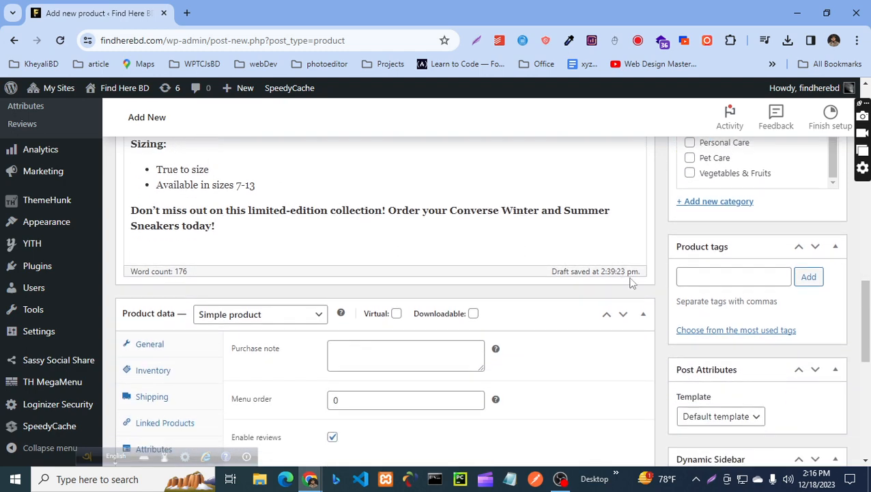
left_click(698, 279)
scroll(519, 267, "up", 5)
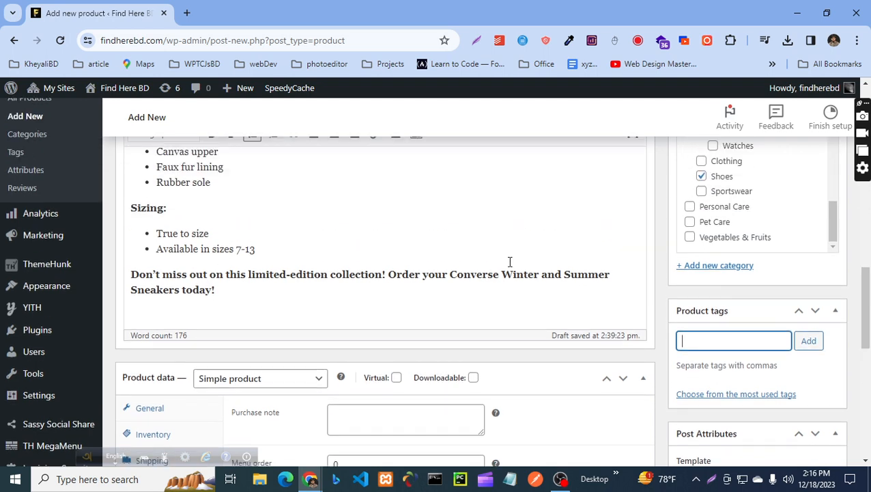
scroll(510, 262, "up", 1)
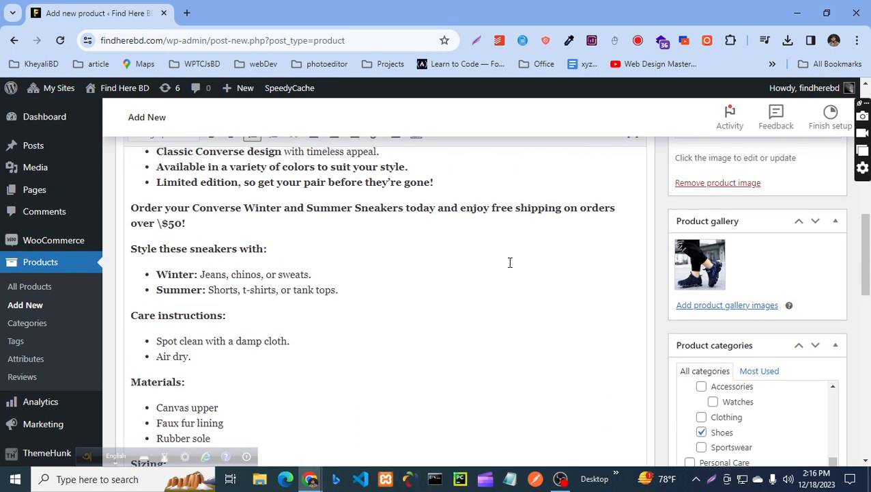
scroll(499, 274, "up", 6)
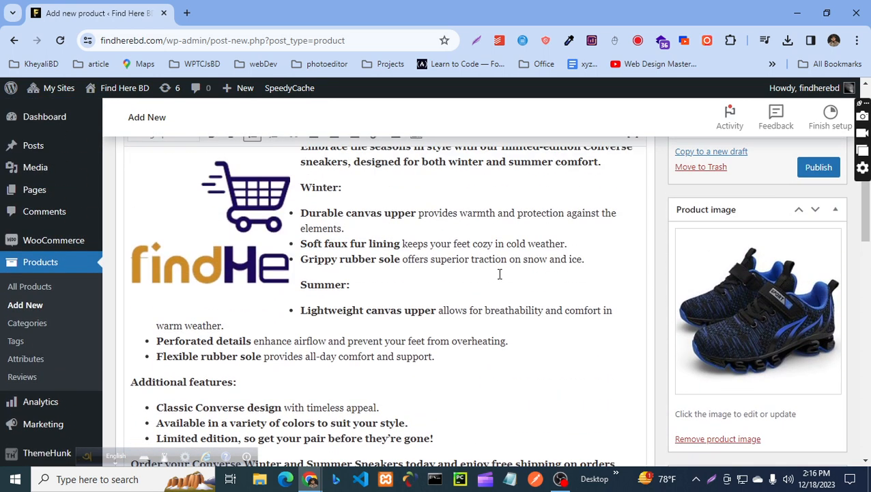
scroll(494, 297, "up", 3)
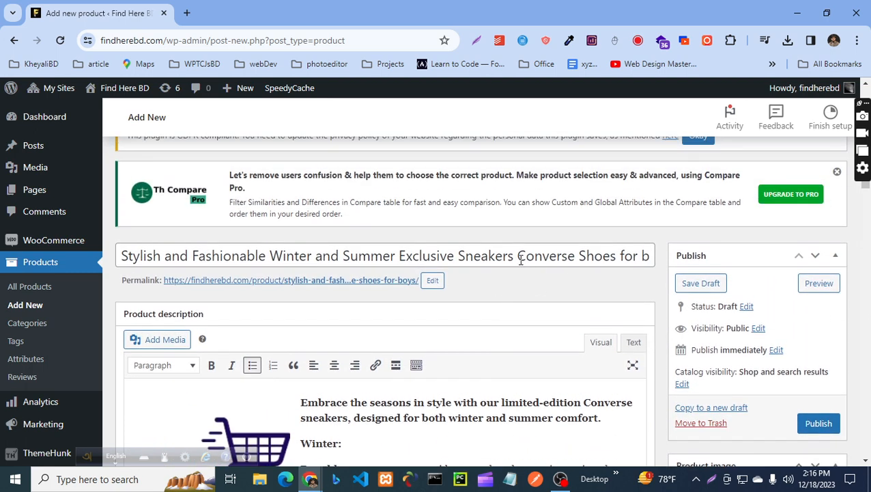
left_click_drag(521, 260, 617, 255)
key("ctrl+c")
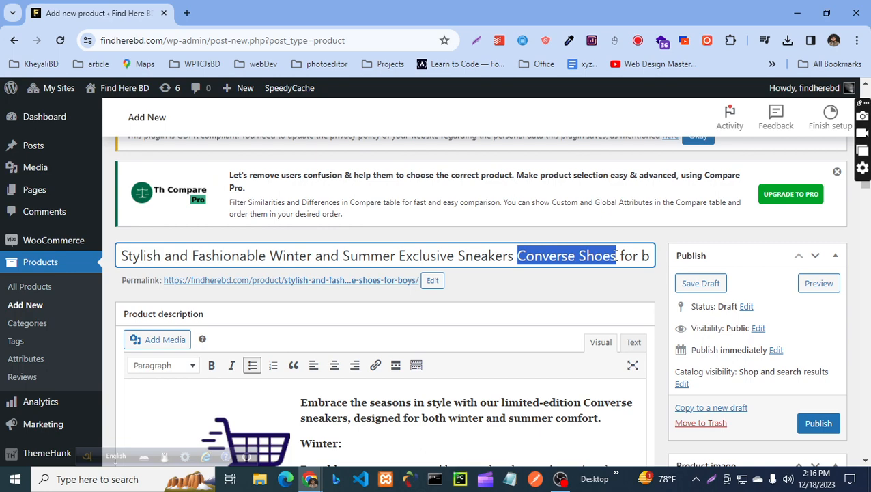
Step: Add the copied text "Converse Shoes" as a product tag
scroll(467, 325, "down", 10)
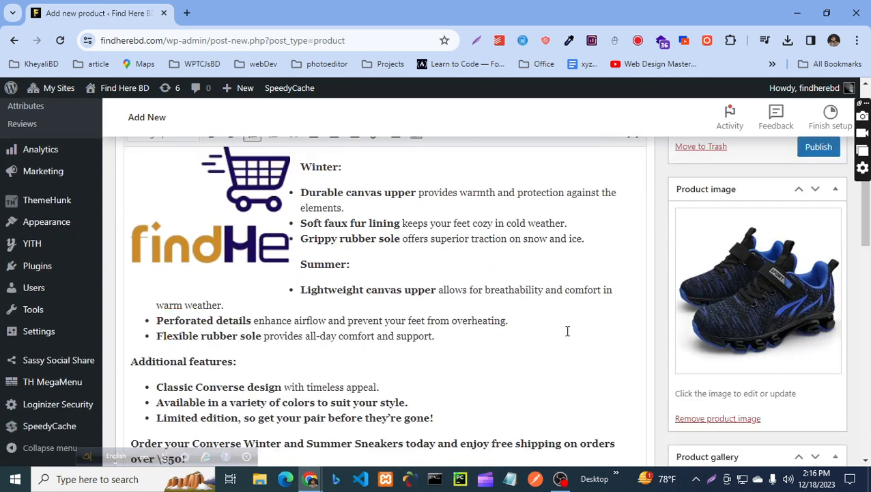
left_click(702, 368)
scroll(655, 355, "down", 2)
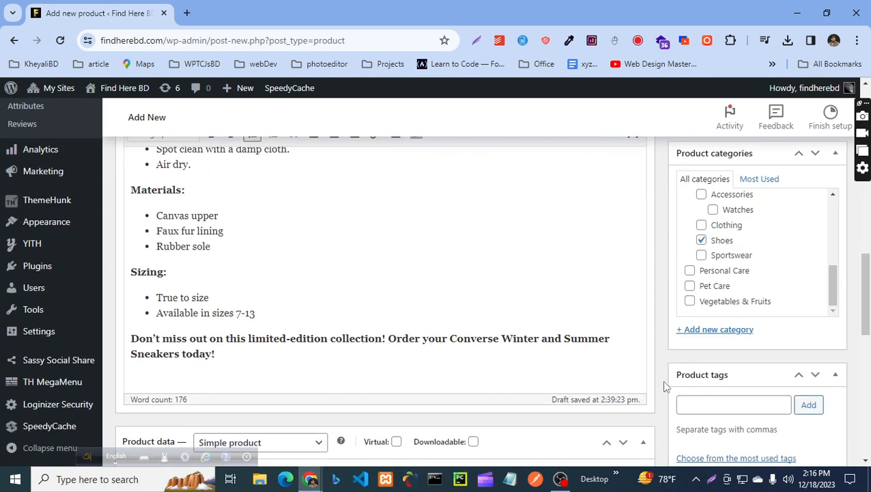
left_click(697, 402)
key("ctrl+v")
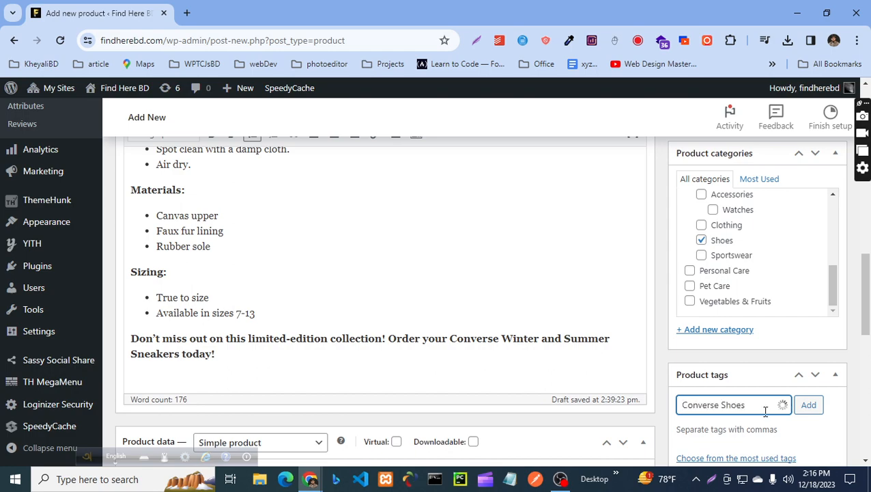
left_click(805, 406)
Step: Copy "Exclusive Sneakers" from the product title and add it as another product tag
scroll(411, 308, "up", 5)
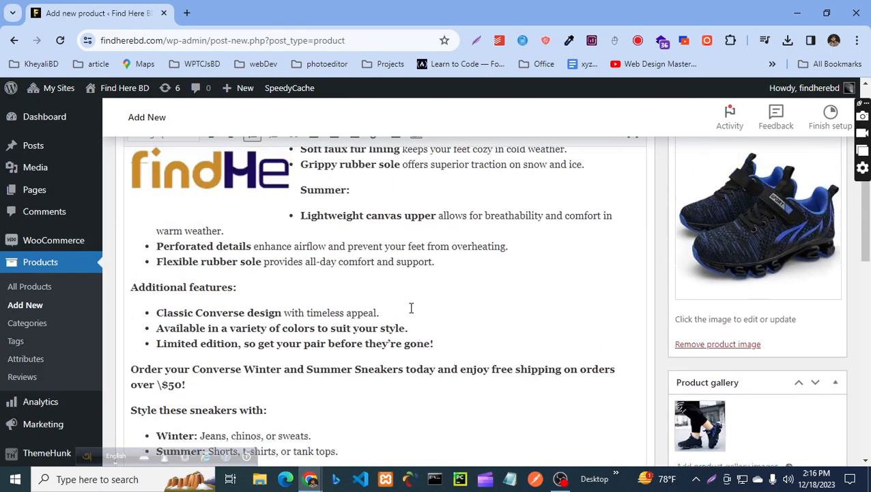
scroll(411, 308, "up", 3)
scroll(415, 309, "up", 3)
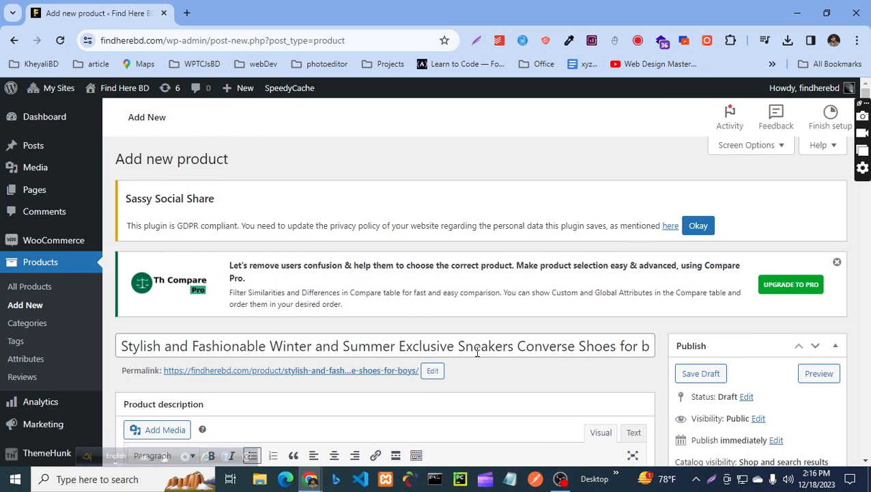
left_click_drag(400, 345, 521, 346)
key("ctrl+c")
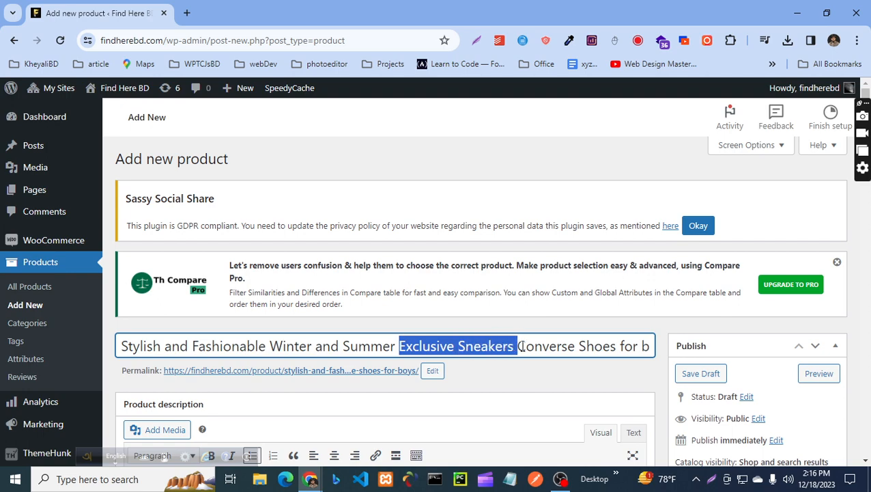
scroll(641, 341, "down", 15)
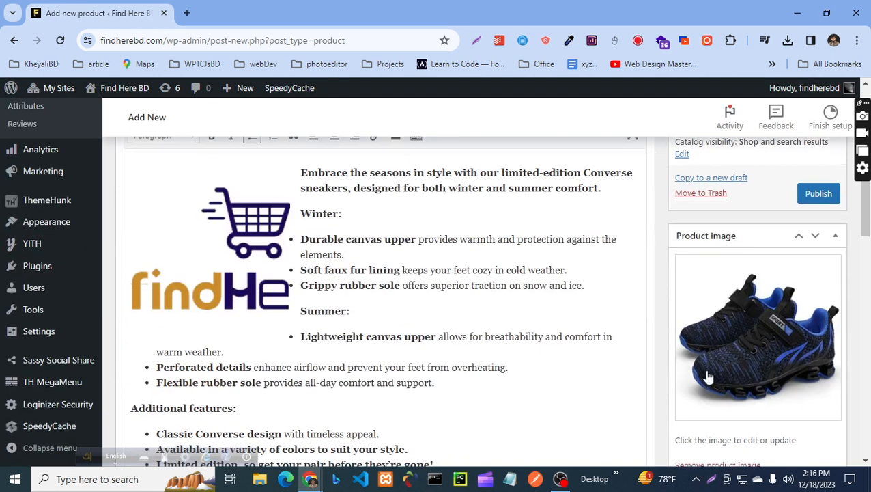
left_click(720, 367)
key("ctrl+v")
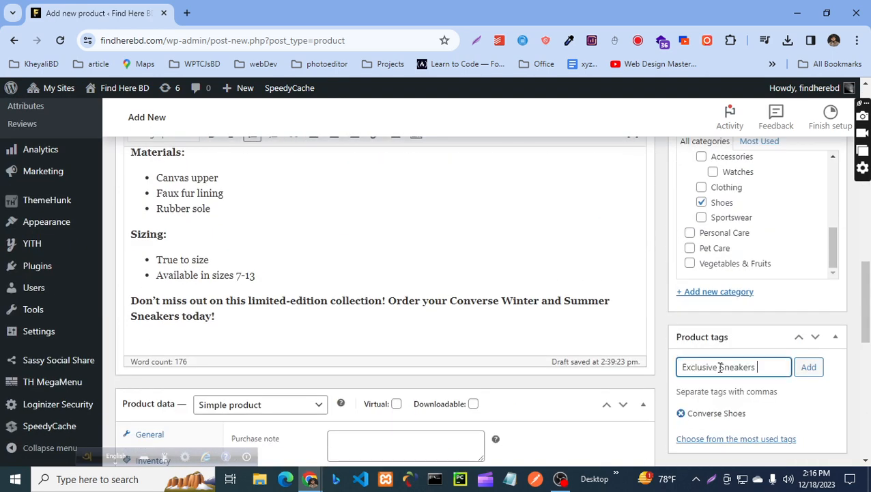
left_click(806, 368)
Step: Look over the completed product form and publish the new sneaker product
scroll(708, 308, "down", 4)
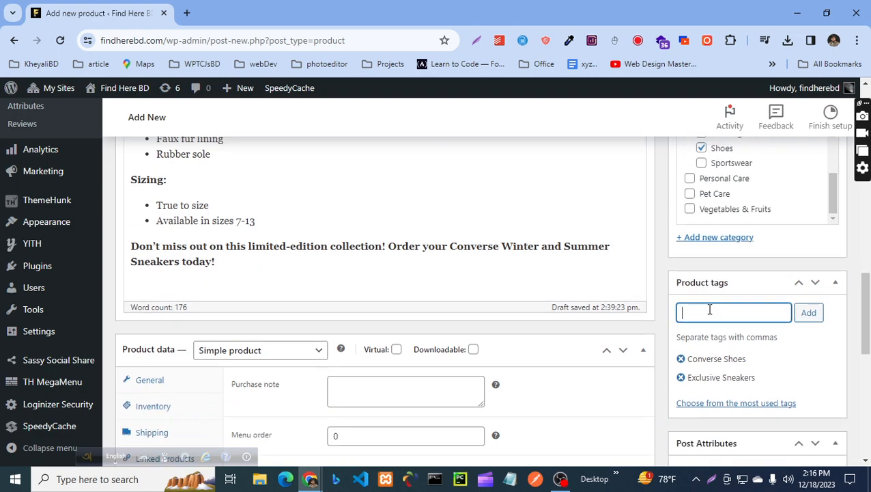
scroll(628, 350, "down", 2)
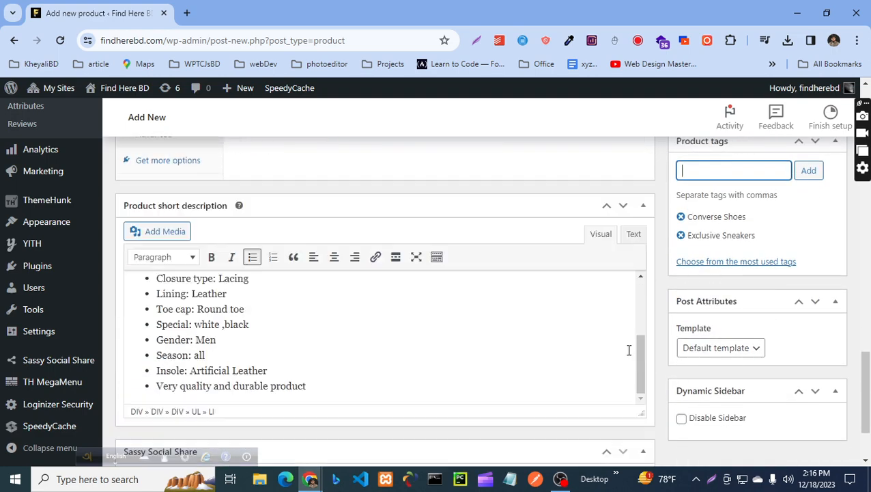
scroll(673, 296, "up", 9)
scroll(319, 265, "up", 10)
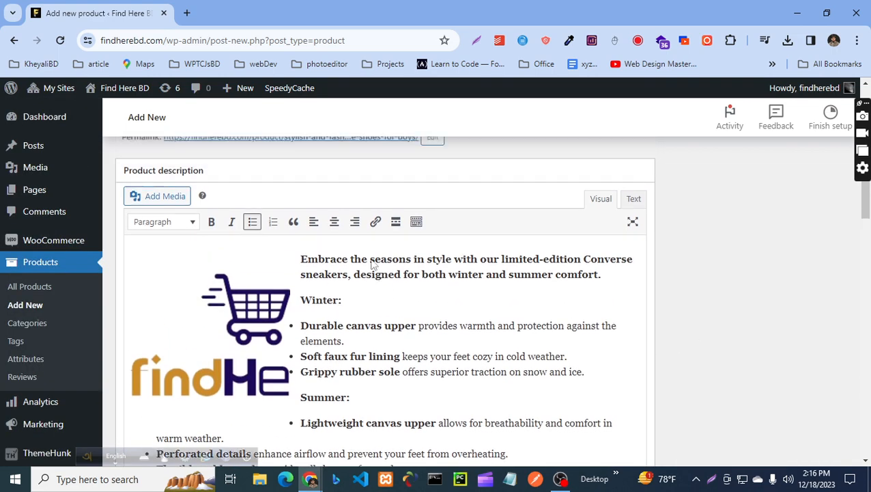
scroll(395, 319, "down", 3)
scroll(343, 257, "up", 3)
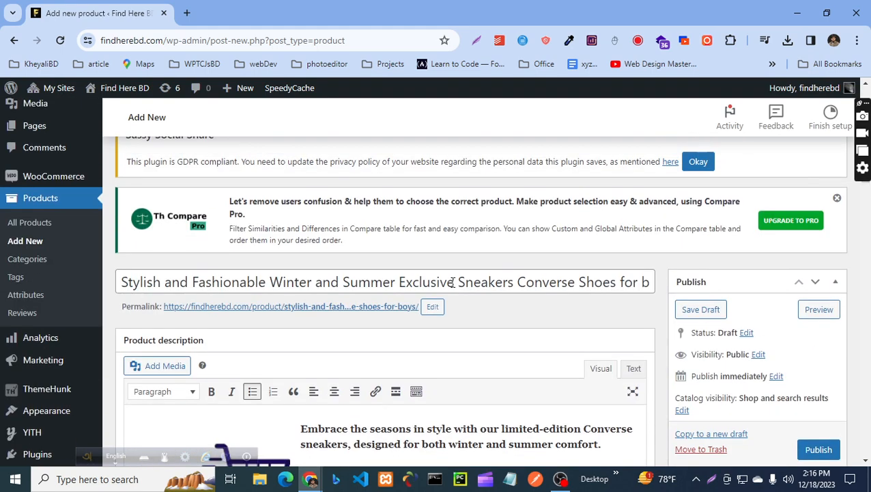
scroll(425, 288, "down", 4)
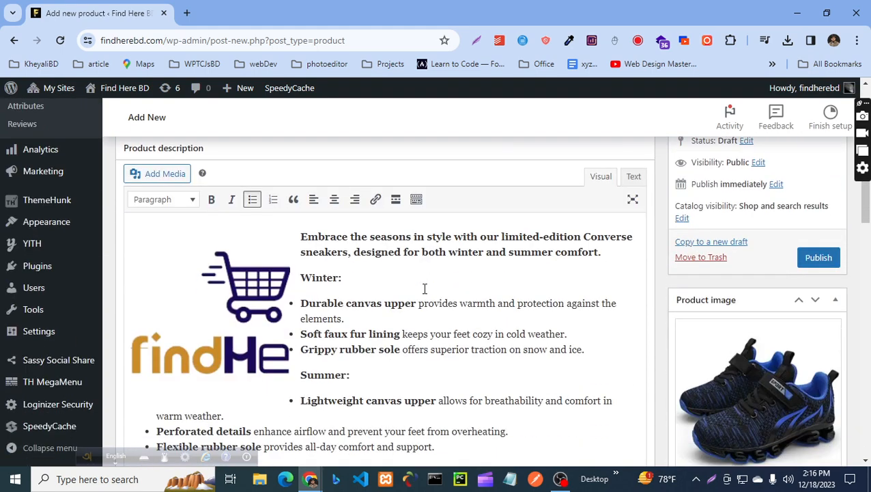
left_click(820, 262)
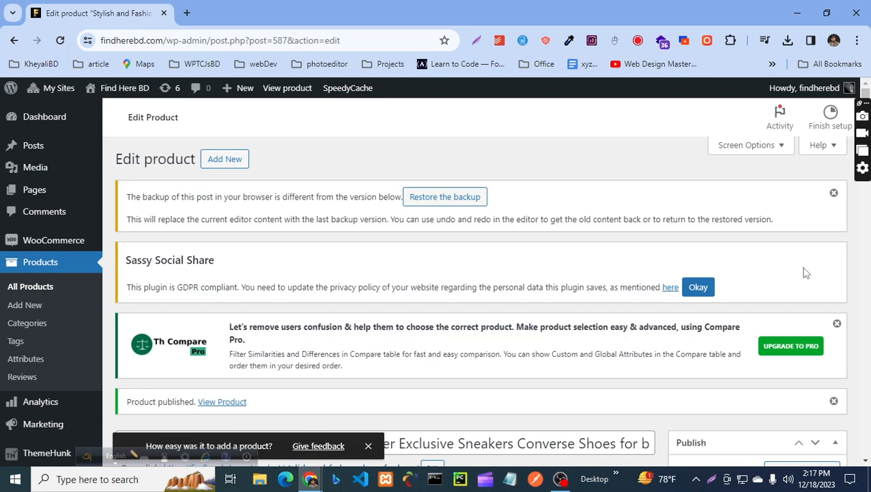
Step: Check the publication notice above the title on the product's edit page
scroll(519, 218, "down", 6)
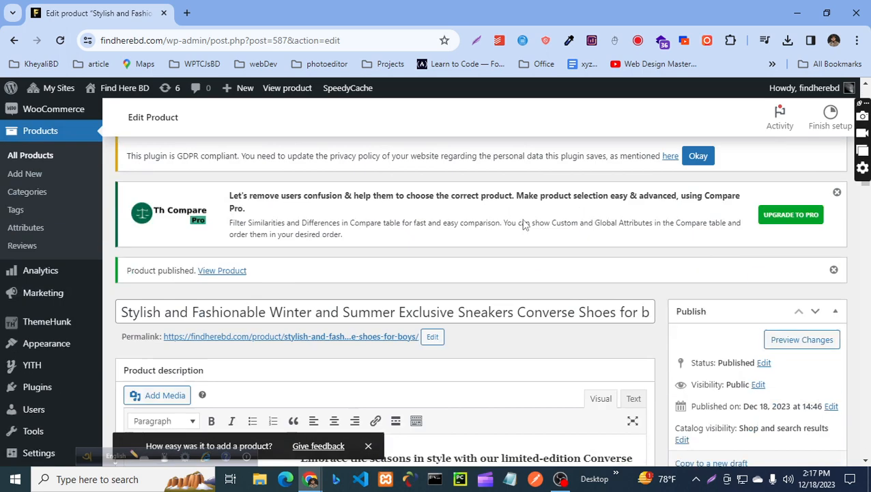
scroll(424, 243, "up", 3)
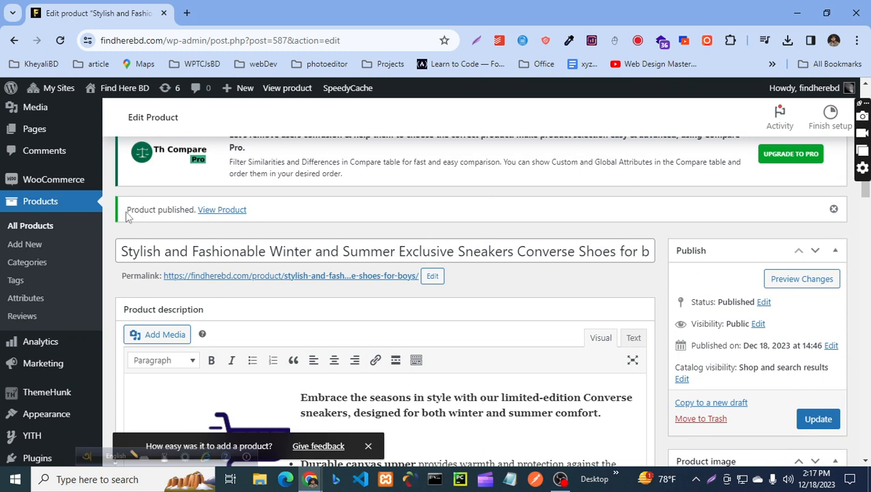
left_click_drag(126, 215, 252, 211)
left_click(307, 211)
Step: Switch to the browser window with the existing sneaker's store page and open the Find Here BD homepage
key("alt+Tab")
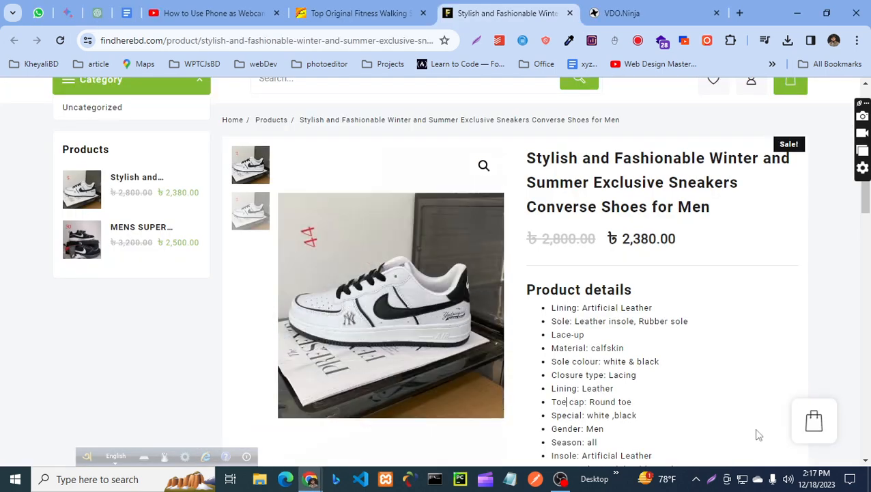
scroll(362, 209, "up", 2)
key("alt+Tab")
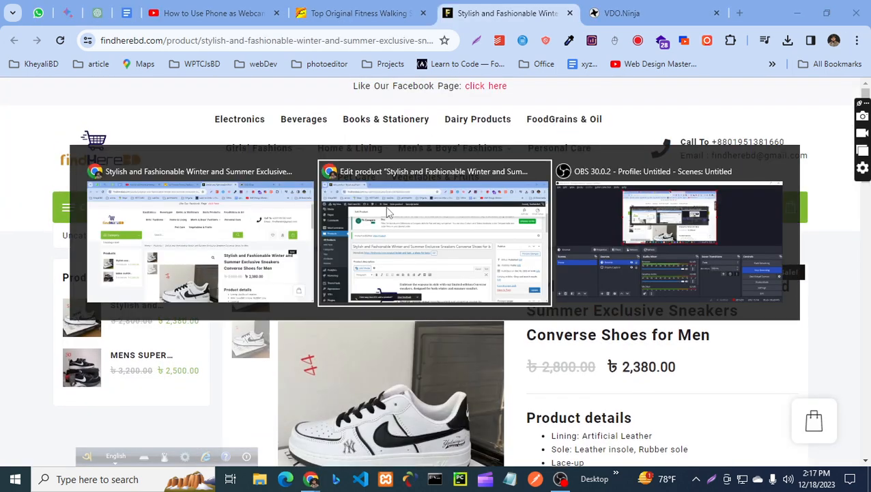
key("Escape")
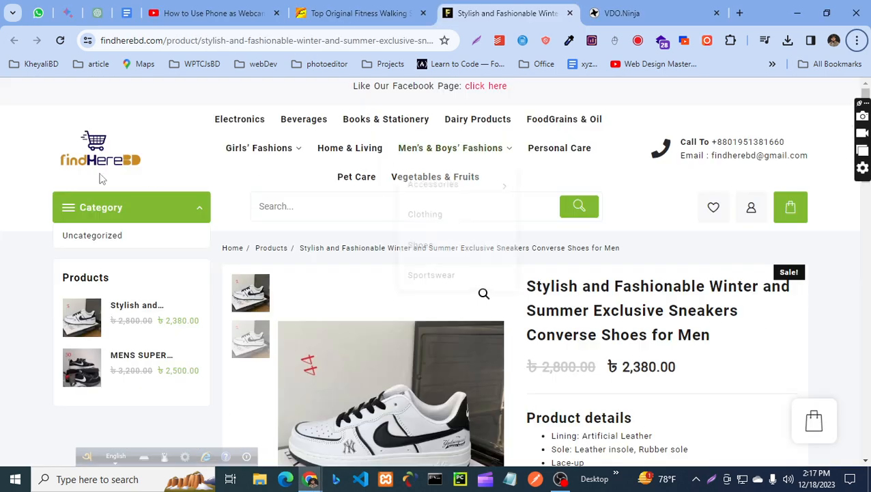
left_click(98, 155)
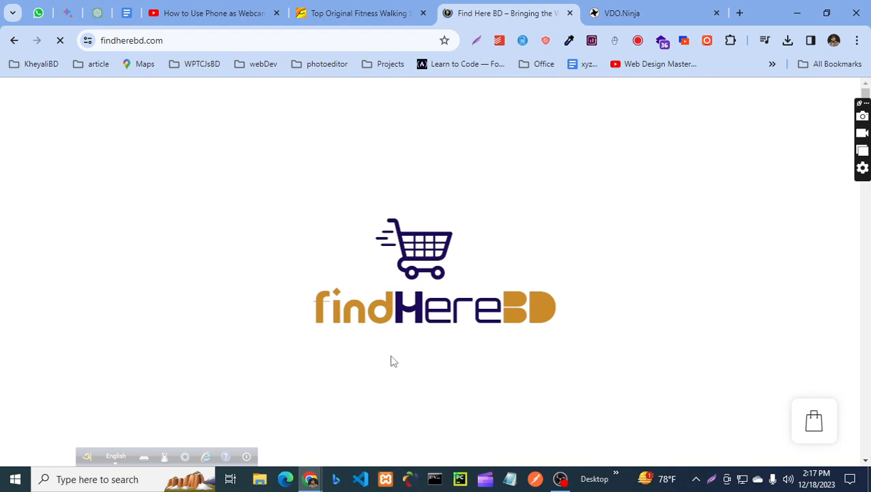
Step: Inspect the new blue sneakers from the homepage's Big Featured Slider in Quick View, and close the preview
scroll(410, 232, "down", 8)
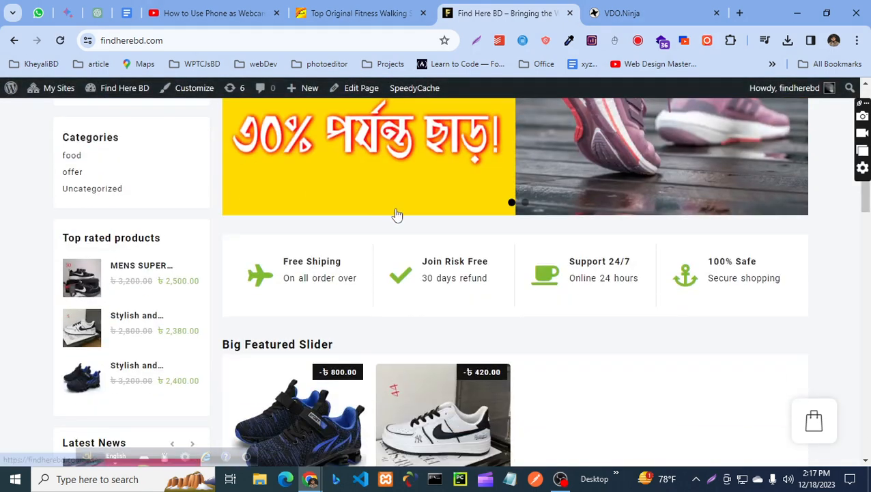
scroll(401, 220, "down", 1)
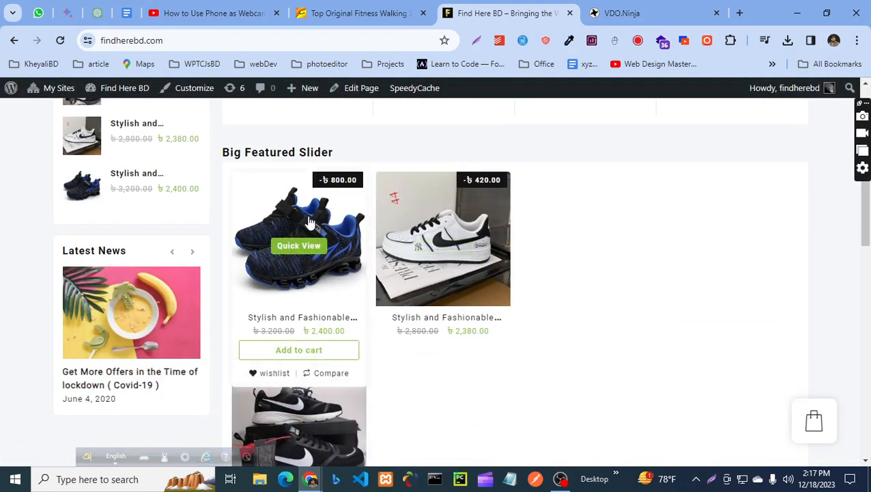
left_click(290, 248)
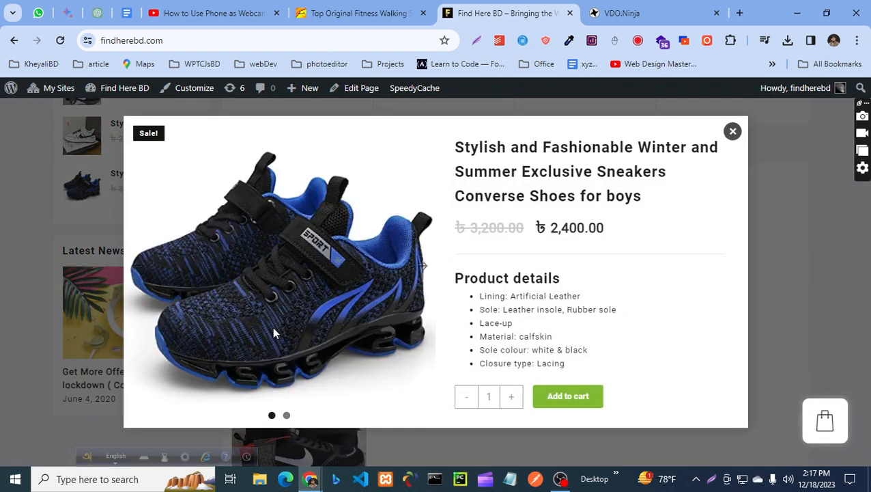
left_click(733, 131)
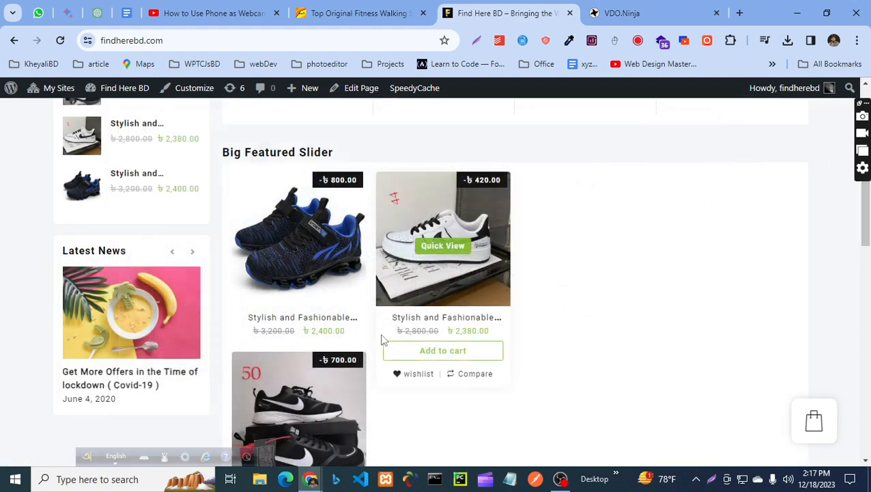
Step: Open the new sneaker's store page and examine its main image, gallery photo, price and product details
left_click(325, 321)
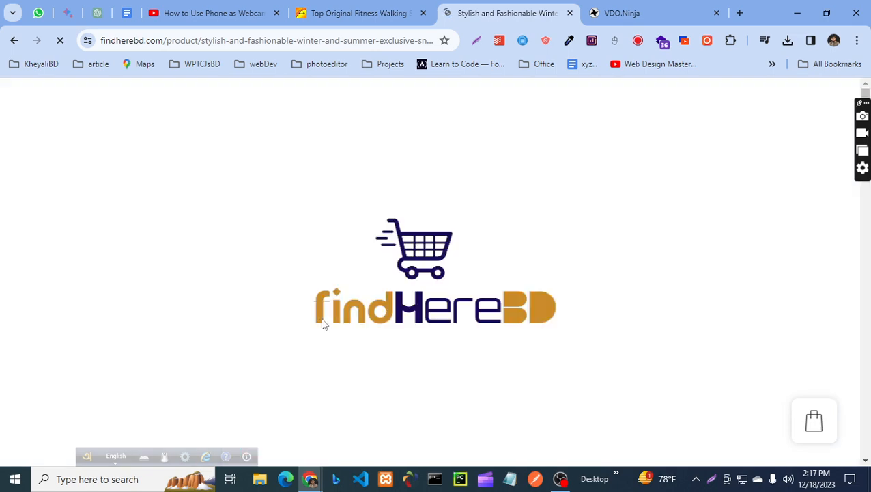
scroll(432, 275, "down", 5)
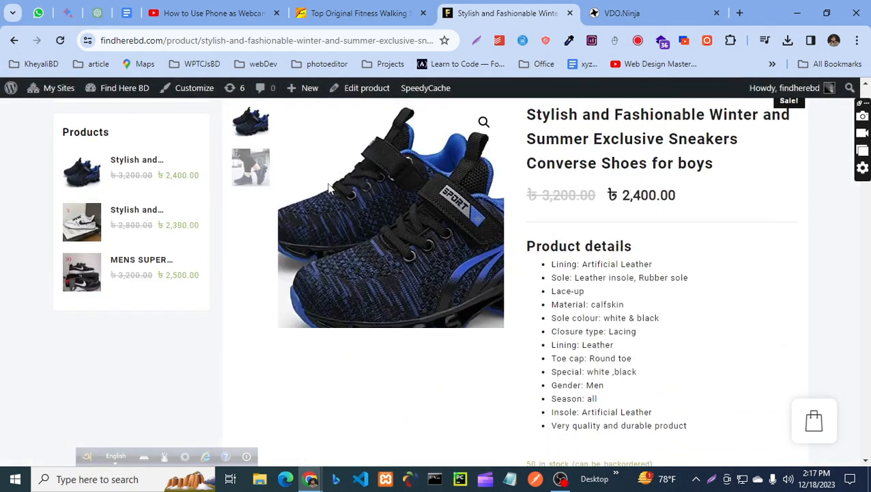
scroll(432, 275, "up", 3)
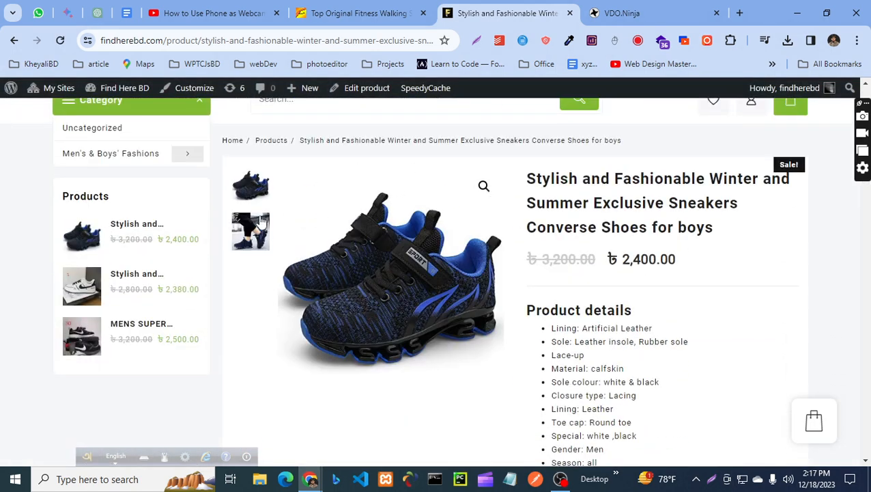
left_click(246, 236)
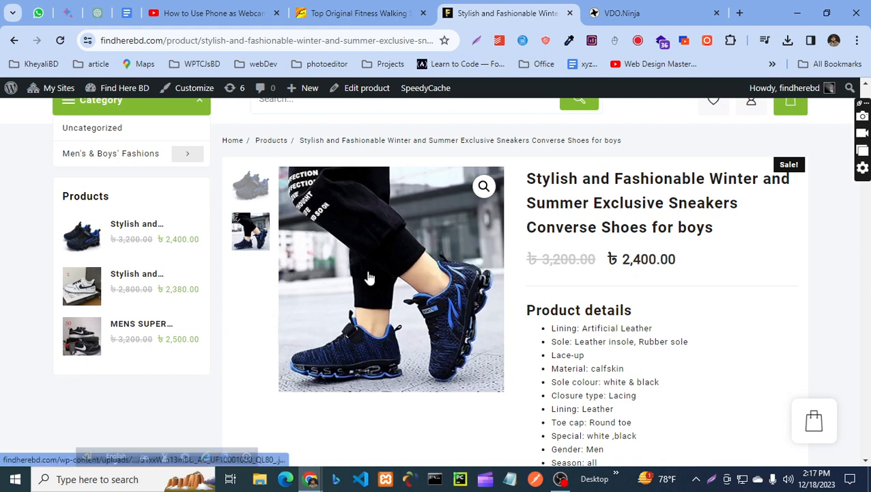
left_click(259, 185)
scroll(609, 209, "down", 3)
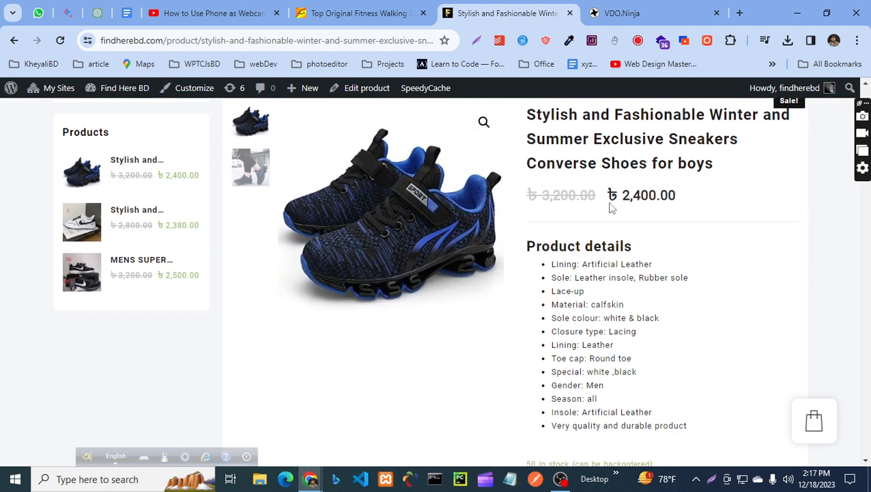
Step: Check the weight and dimensions in the additional information of the new sneaker's store page
scroll(622, 264, "down", 5)
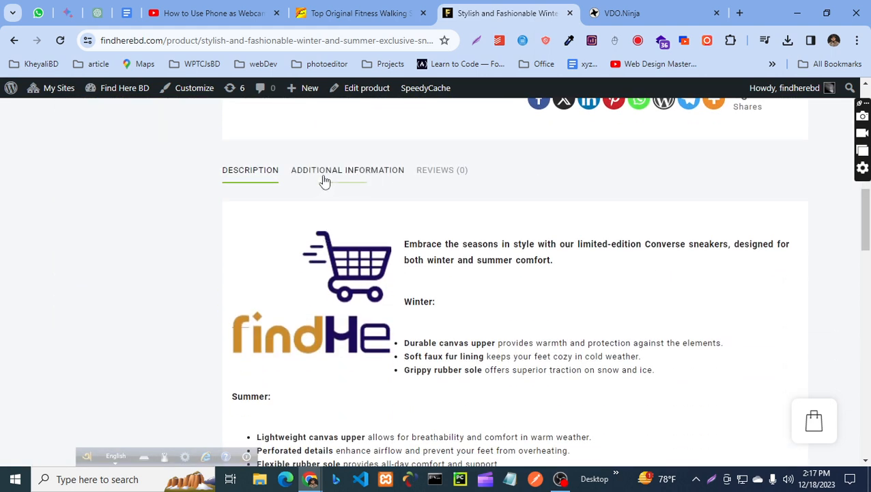
left_click(393, 177)
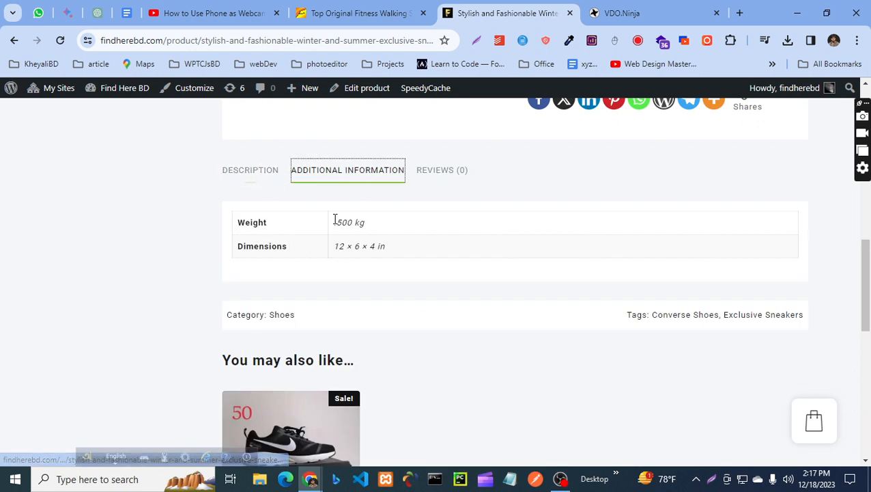
left_click_drag(334, 222, 339, 226)
double_click(252, 222)
left_click(448, 263)
Step: Look over the sneaker page's category, tags, suggested products and footer, and review its product details, stock status and sharing options
scroll(451, 259, "down", 3)
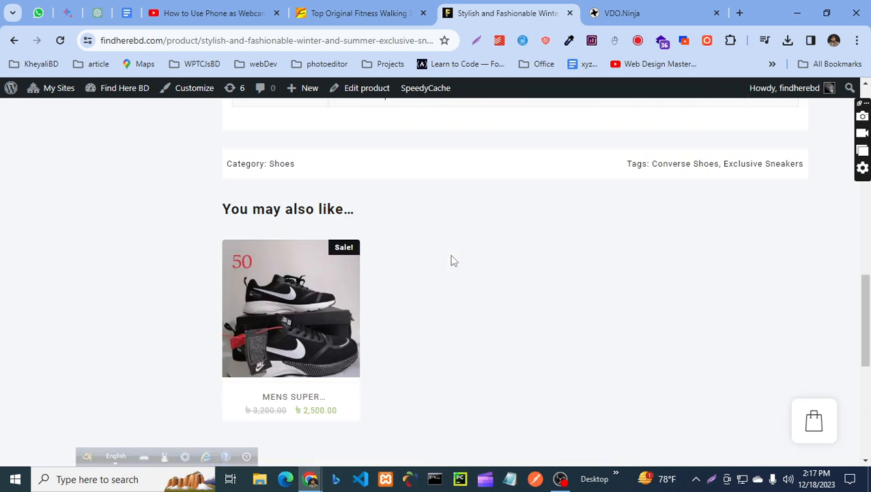
scroll(440, 312, "down", 2)
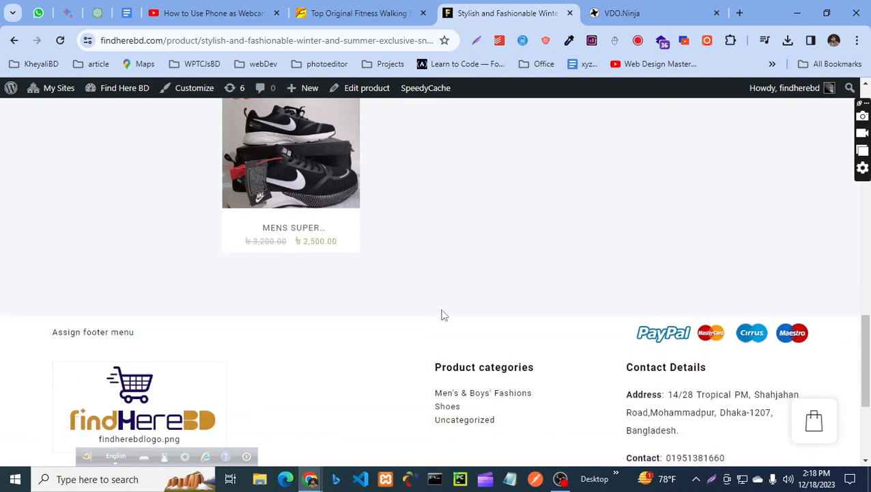
scroll(441, 313, "up", 20)
scroll(551, 323, "down", 5)
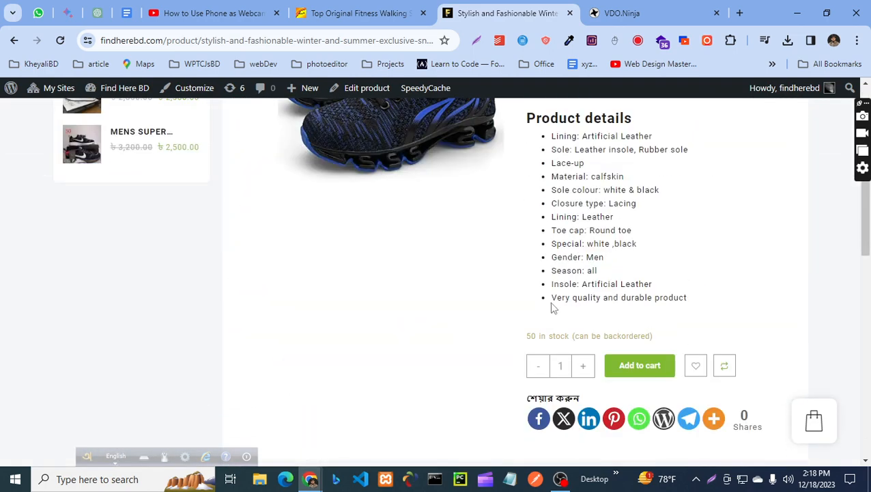
Step: Switch to the browser window with the product's edit page and back to the sneaker's store page
key("alt+Tab")
key("alt+Tab")
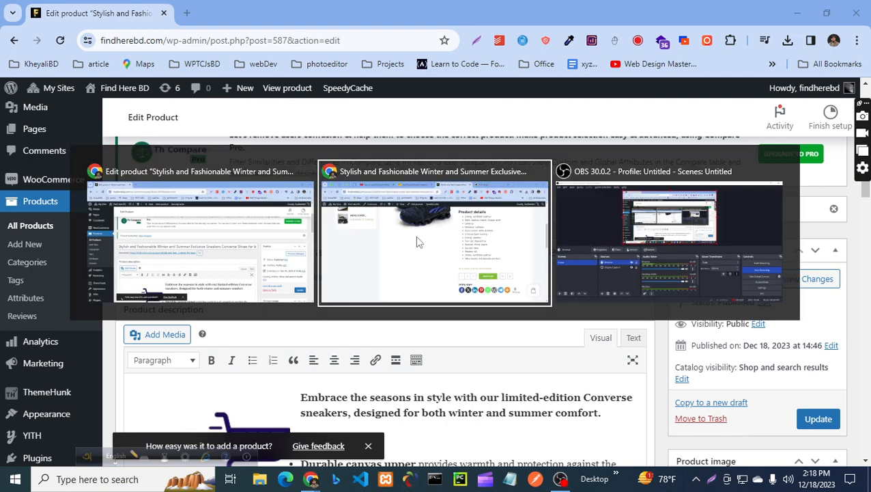